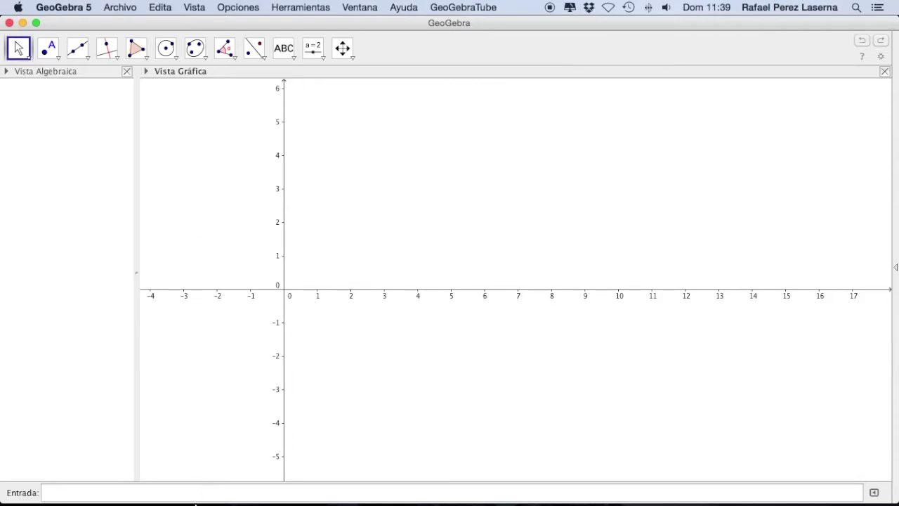
Step: Begin defining a list named Tablero with the Secuencia command that takes an expression, variable, initial value and final value
left_click(196, 494)
type("Ta")
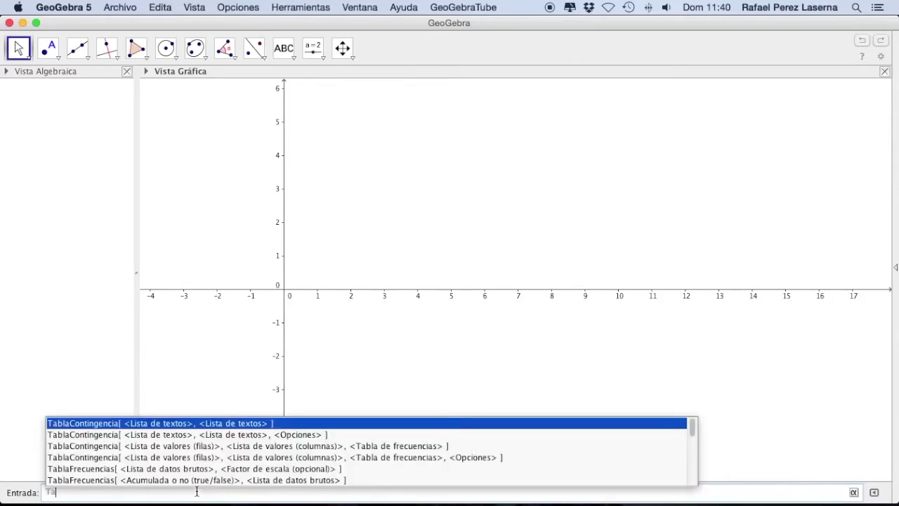
type("blero")
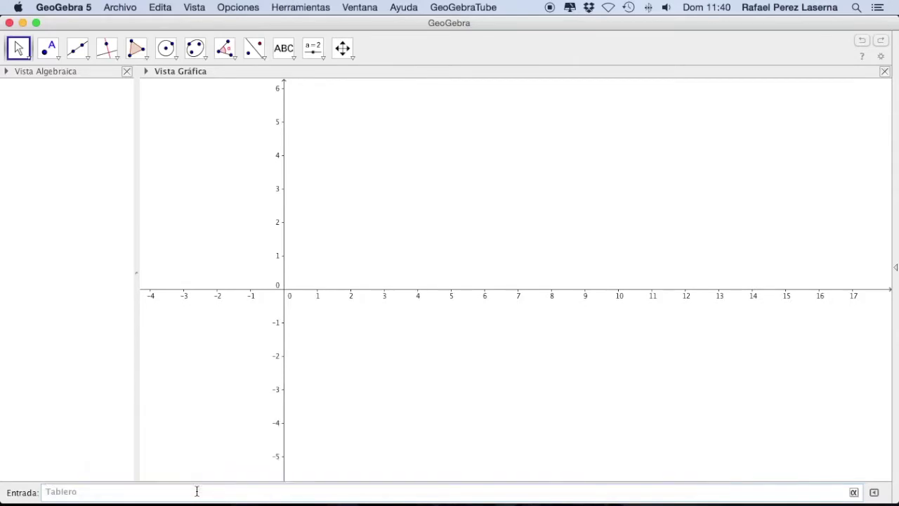
type("=Secuenc")
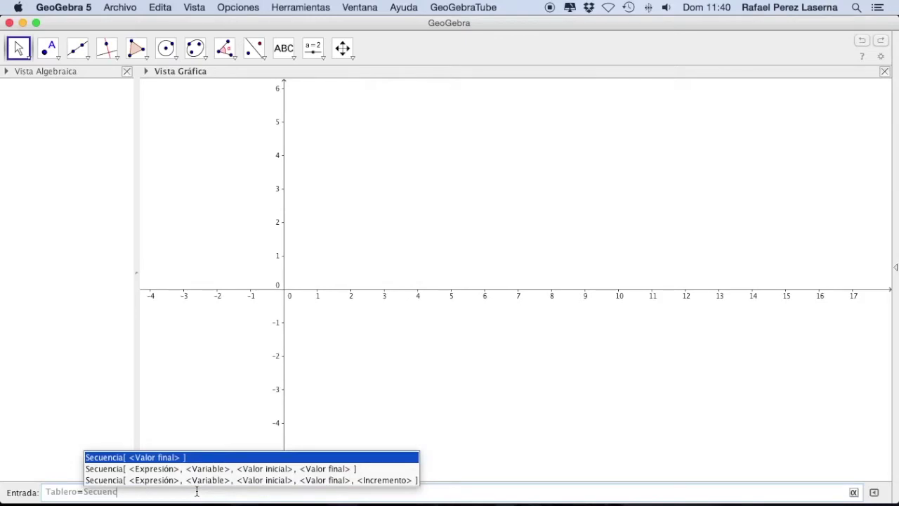
key("Down")
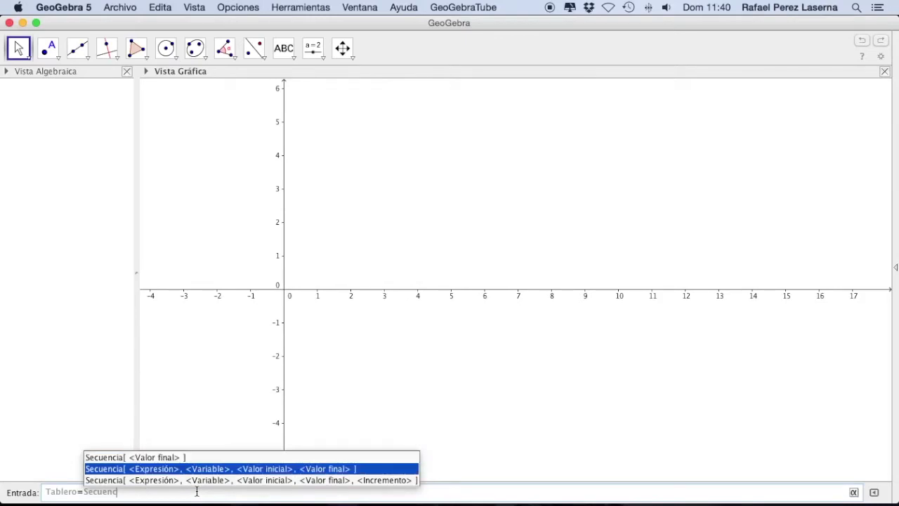
key("Return")
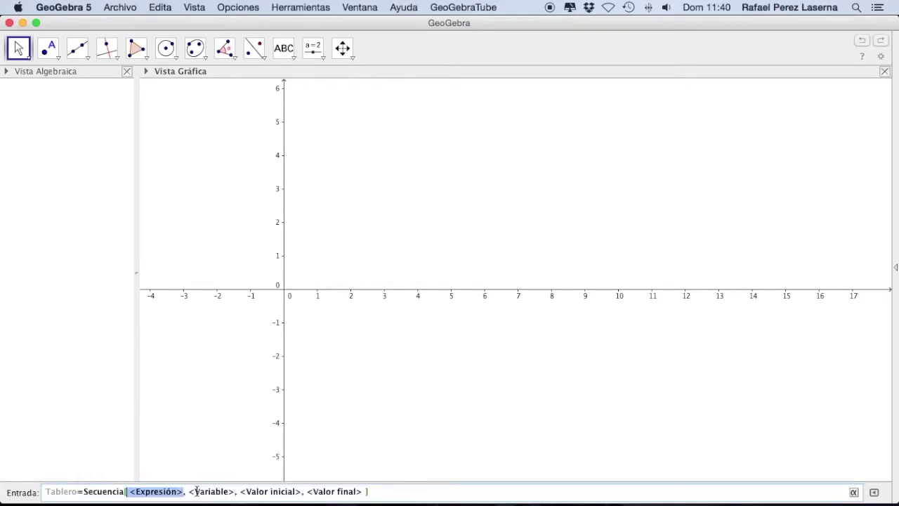
Step: Use a two-endpoint Segmento as the sequence's expression and give it the first endpoint (k,0)
type("Segment")
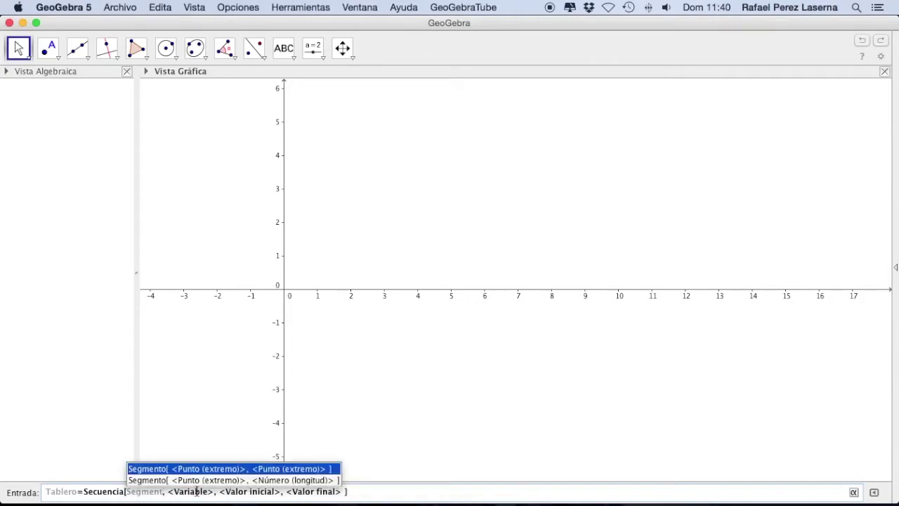
key("Return")
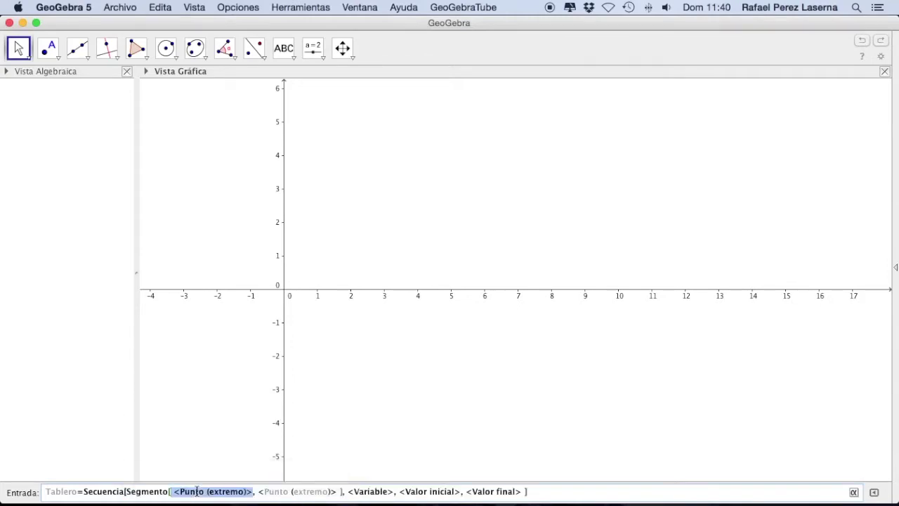
type("(")
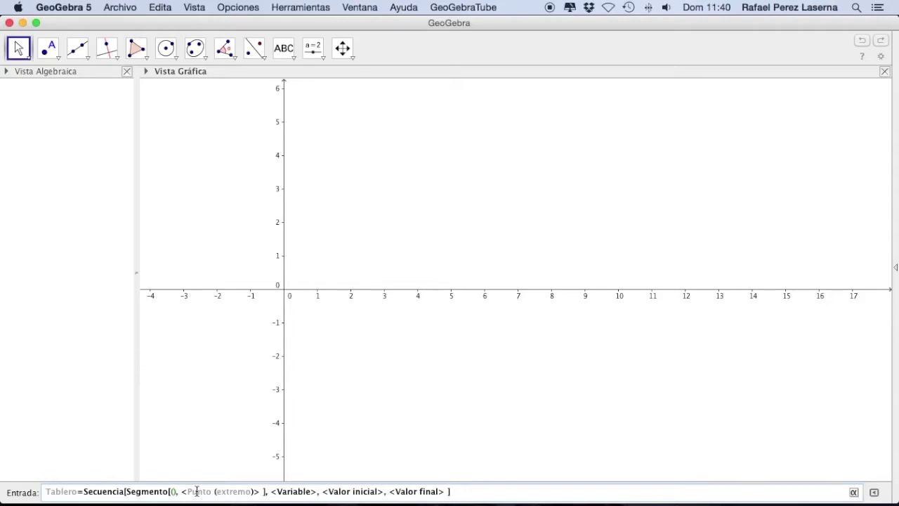
type("0,")
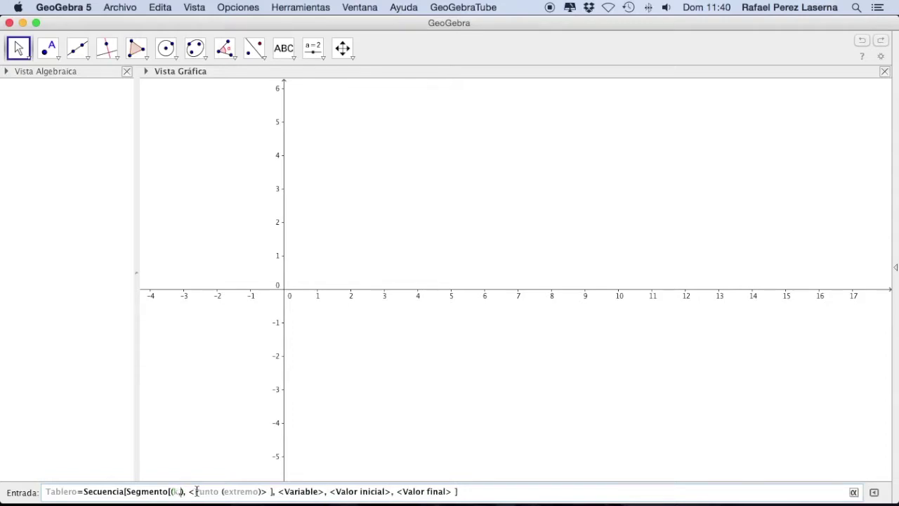
type("0")
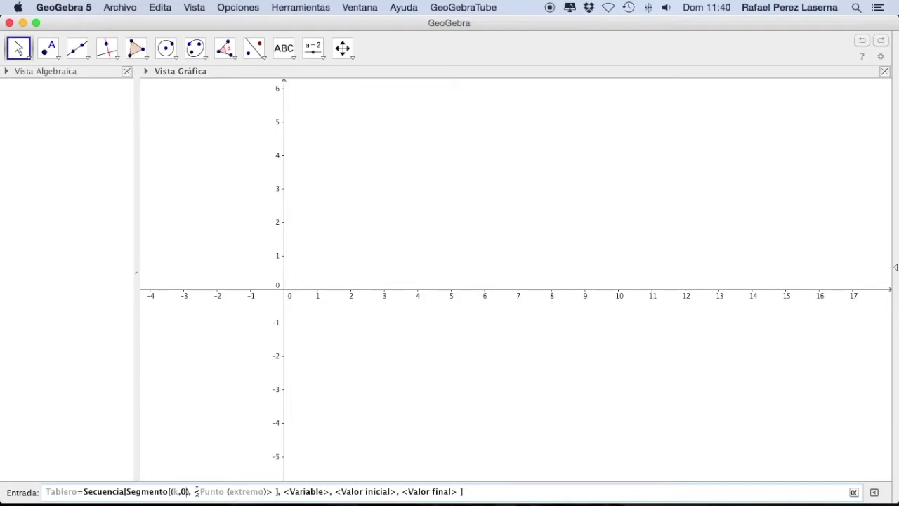
Step: Rename the list being defined from Tablero to TableroV
key("Left")
key("Left")
key("Left")
key("Left")
key("Left")
key("Left")
key("Left")
key("Left")
key("Left")
key("Left")
key("Left")
key("Left")
key("Left")
key("Left")
key("Left")
key("Left")
key("Left")
key("Left")
key("Left")
key("Left")
key("Left")
key("Left")
key("Left")
key("Left")
key("Left")
key("Right")
type("V")
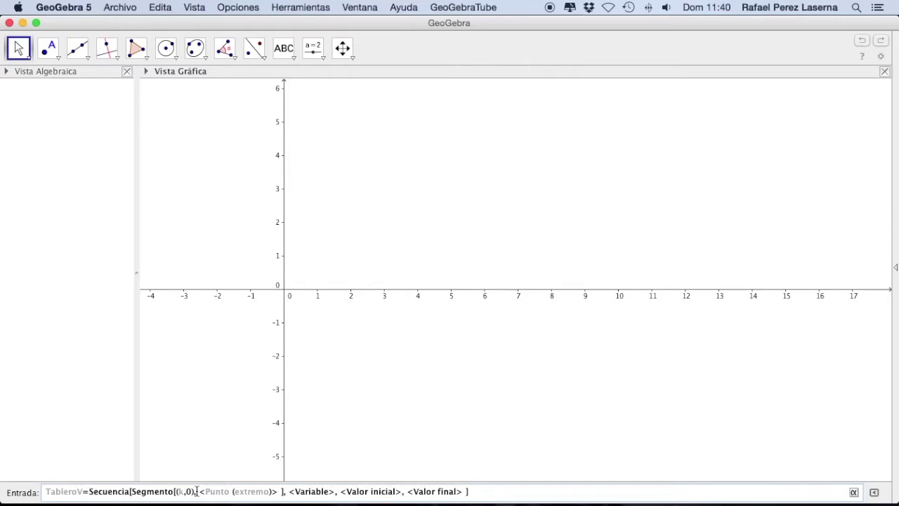
Step: Fill in the segment's second endpoint as (k,10) in the TableroV definition
key("Right")
key("Right")
key("Right")
key("Right")
key("Right")
key("Right")
key("Right")
key("Right")
key("Right")
key("Right")
key("Right")
key("Right")
key("Right")
key("Right")
key("Right")
key("Right")
key("Right")
key("Right")
key("Right")
key("Right")
key("Right")
key("Right")
key("Right")
key("Right")
key("Right")
key("Right")
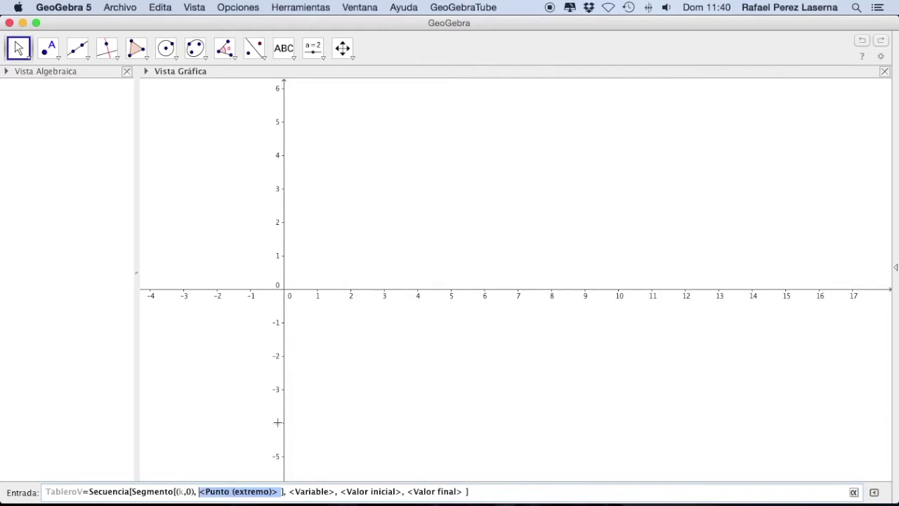
type("(")
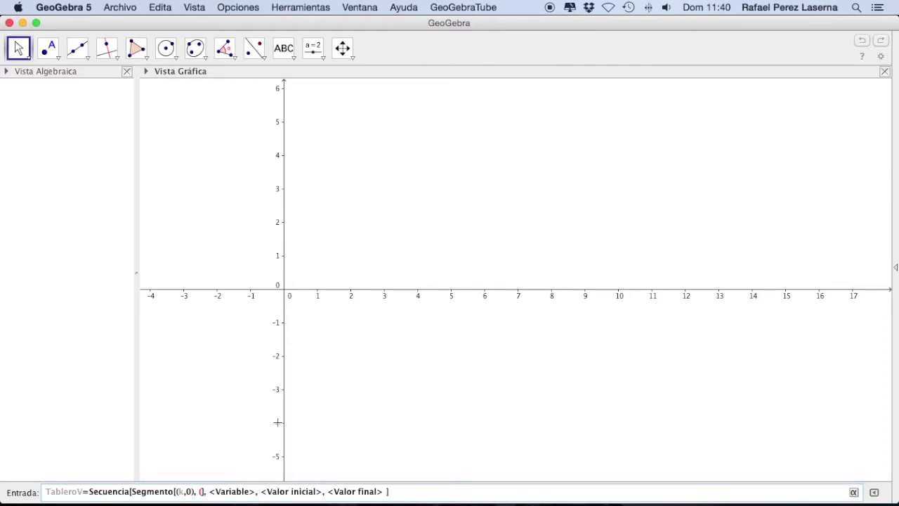
type("k,10")
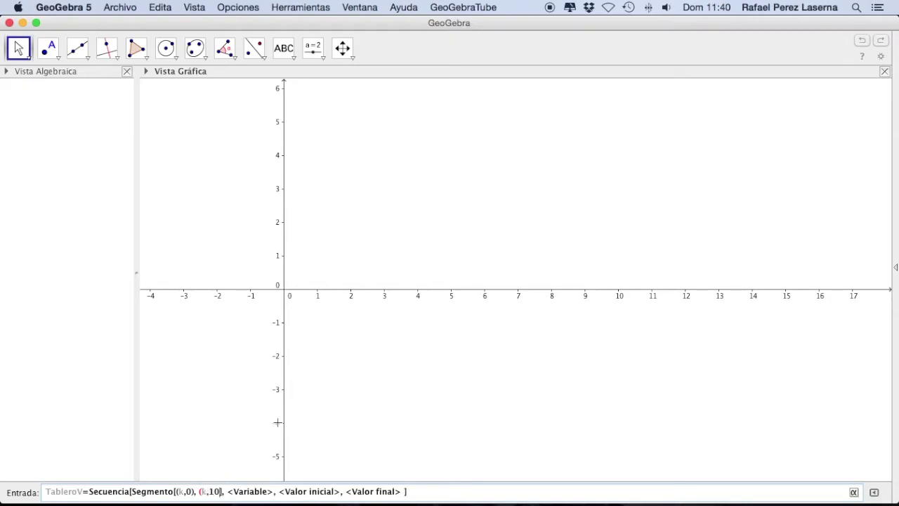
type(")")
Step: Set the sequence variable to k, running from 0 to 10, and create the vertical segments
key("Tab")
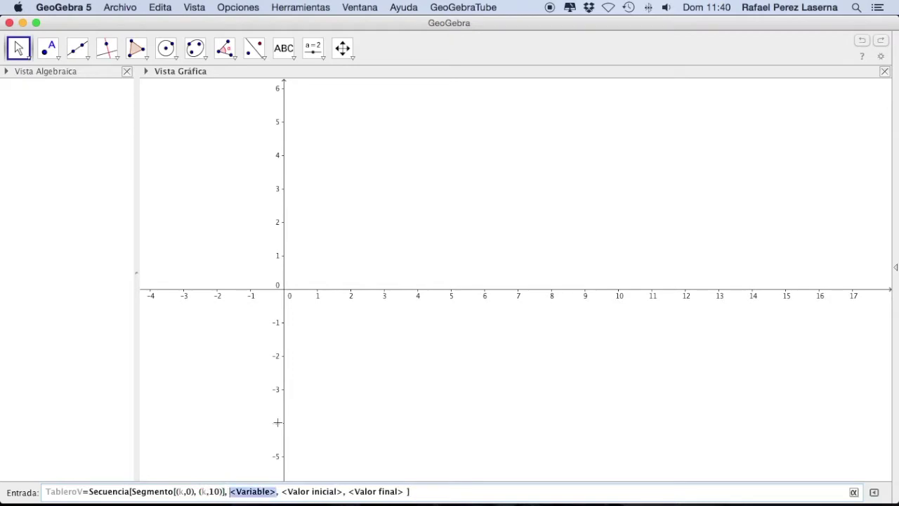
type("k")
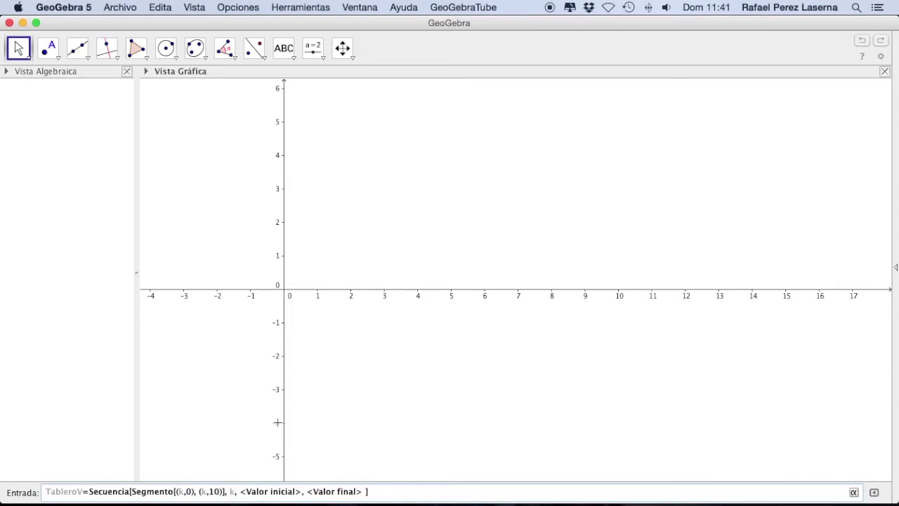
key("Tab")
type("0")
key("Tab")
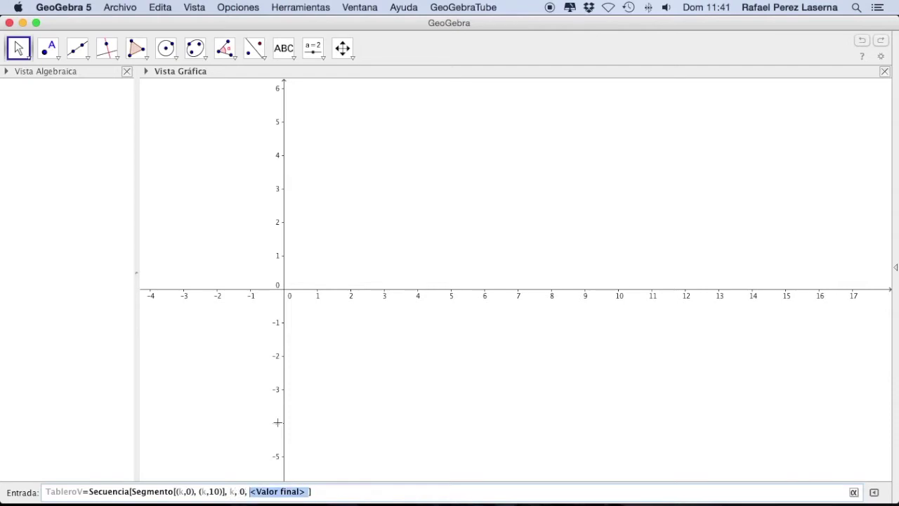
type("10")
key("Return")
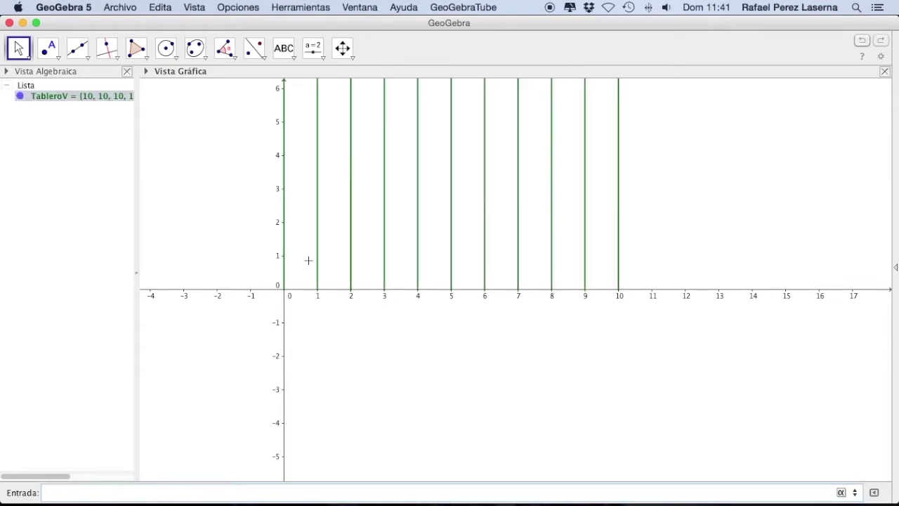
Step: Recall the TableroV definition as a new entry and change its name to TableroH
left_click(342, 47)
left_click_drag(343, 149, 275, 293)
left_click(154, 493)
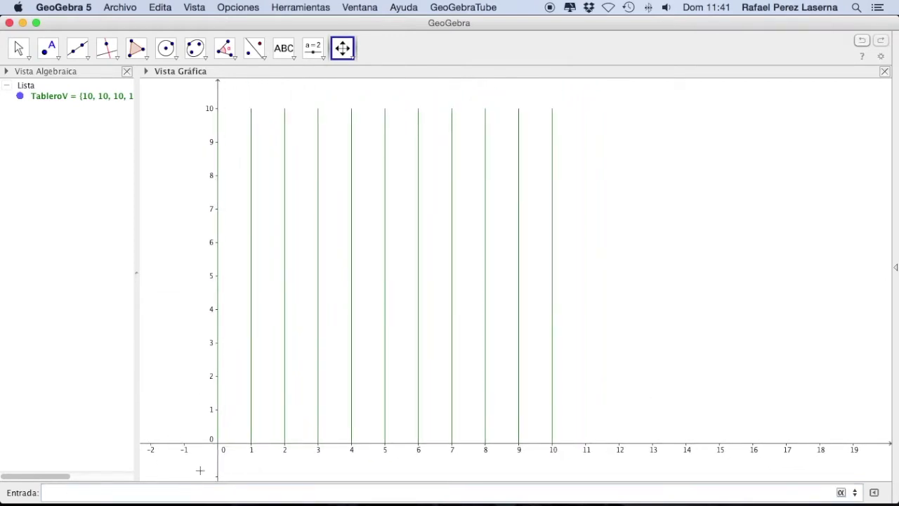
key("Up")
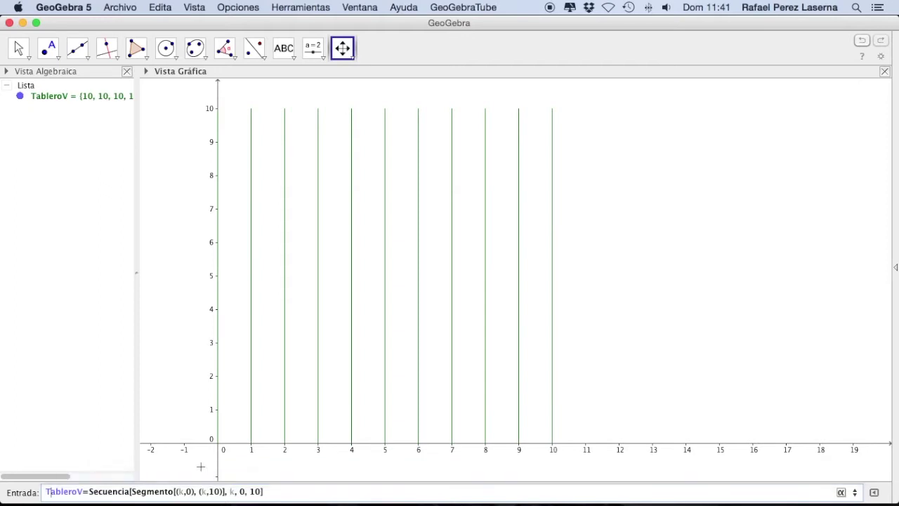
key("Right")
key("Right")
key("Right")
key("Right")
key("Right")
key("Right")
key("BackSpace")
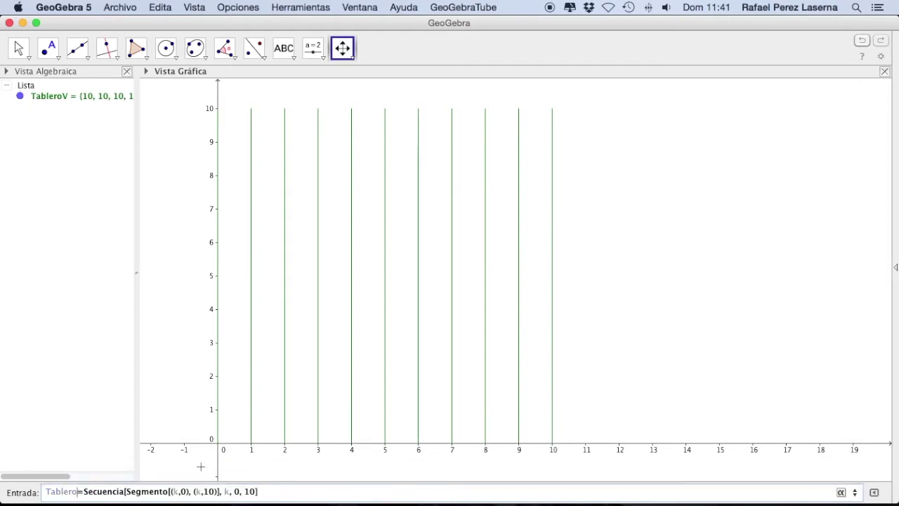
type("H")
key("Right")
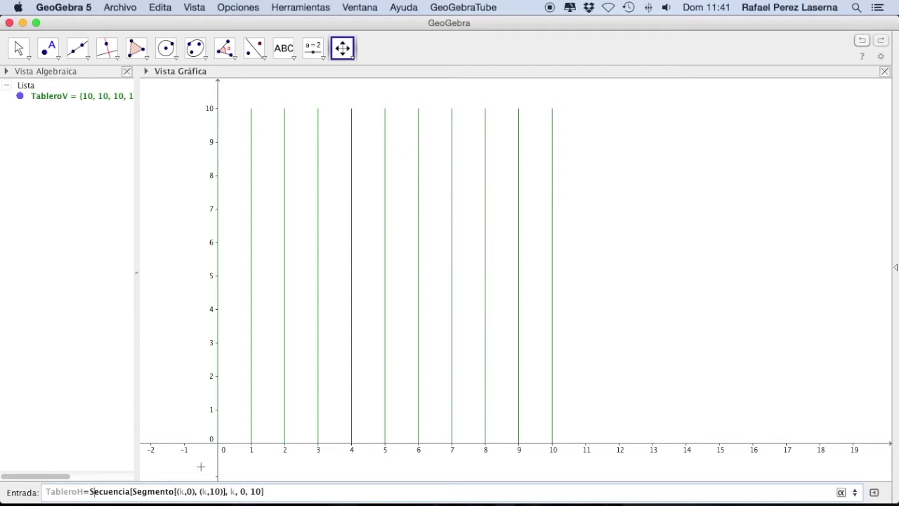
Step: Change the segment's first endpoint to (0,k) in the TableroH definition
key("Right")
key("Right")
key("Right")
key("Right")
key("Right")
key("Right")
key("Right")
key("Right")
key("Right")
key("Right")
key("Right")
key("Right")
key("Right")
type("0,")
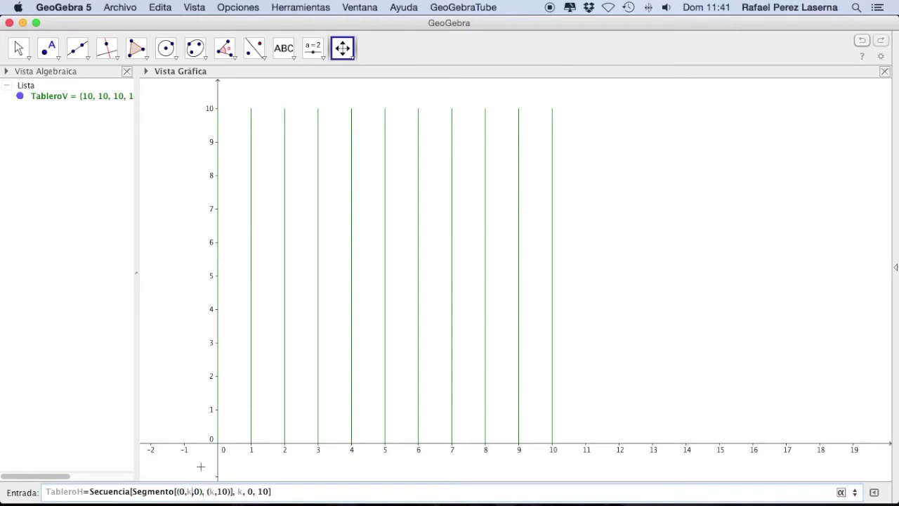
key("Right")
key("Delete")
key("Delete")
key("Right")
key("Right")
key("Right")
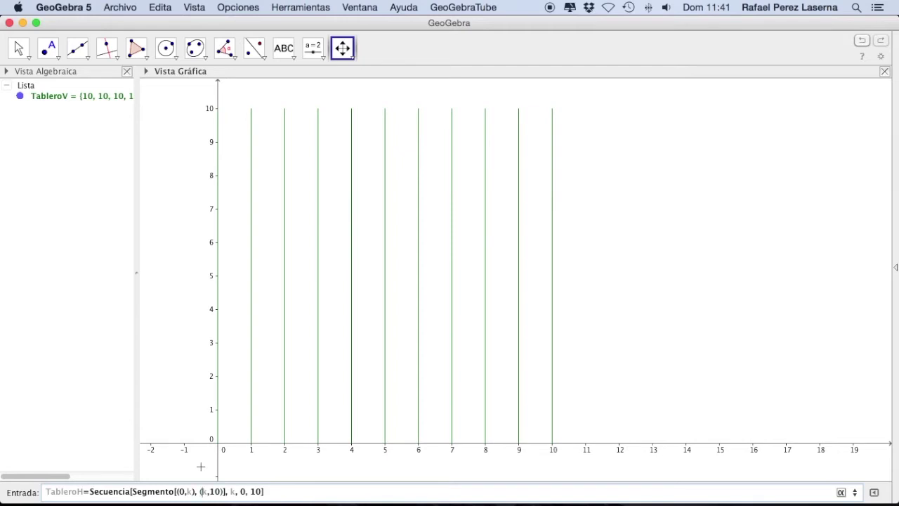
Step: Change the segment's second endpoint to (10,k) and create the horizontal segments of TableroH
type("10")
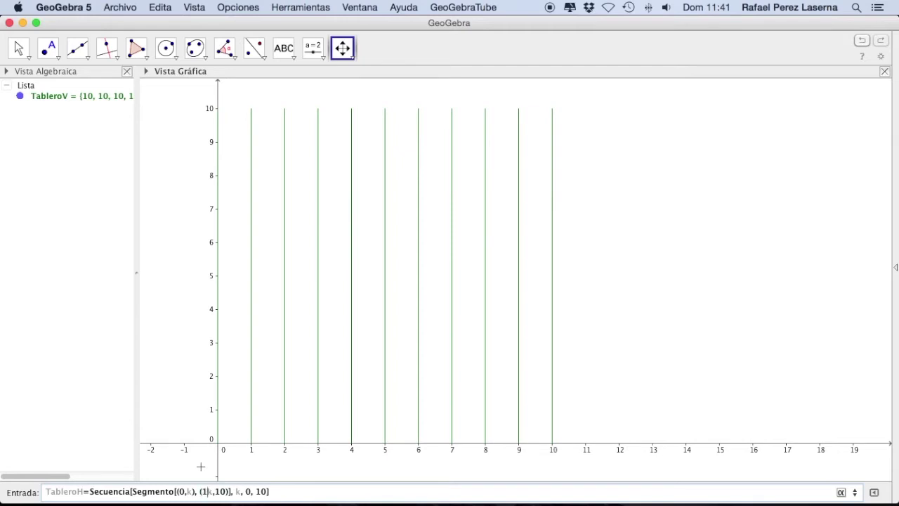
type(",")
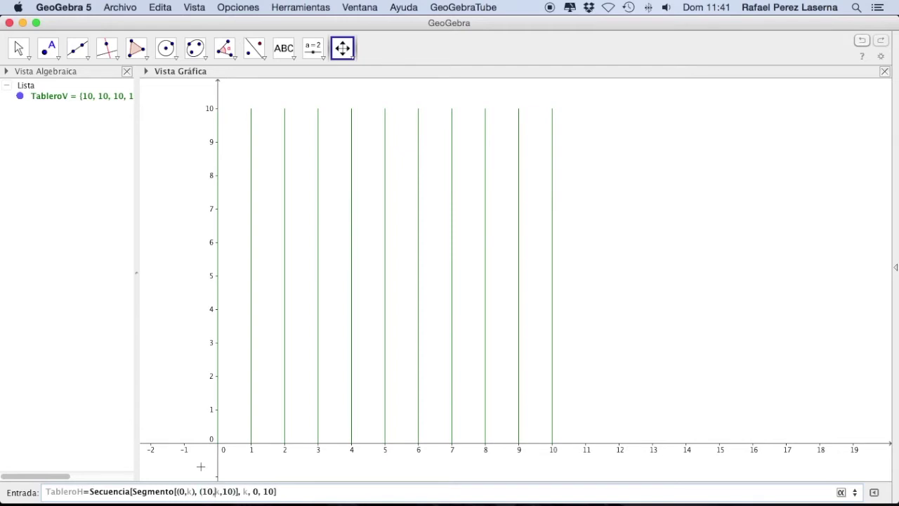
key("Right")
key("Delete")
key("Delete")
key("Delete")
key("Return")
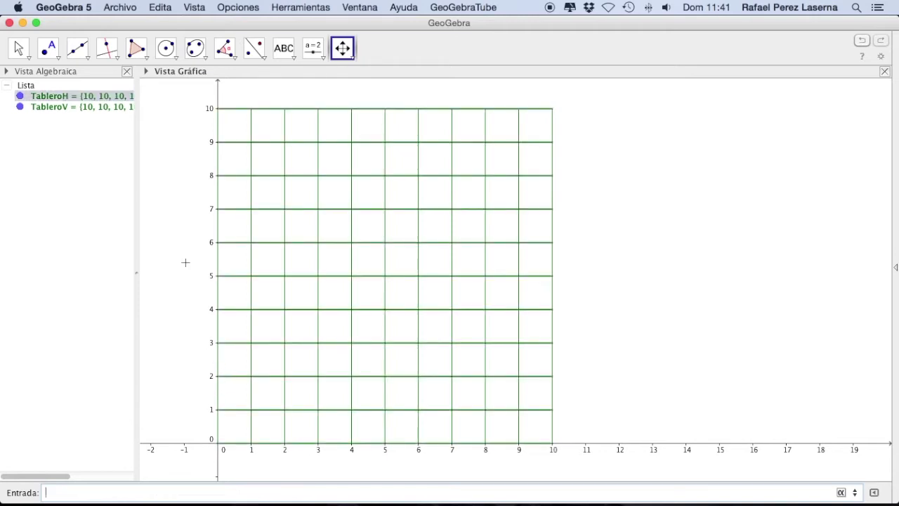
Step: Hide the coordinate axes in the graphics view so only the board grid is displayed
left_click(18, 48)
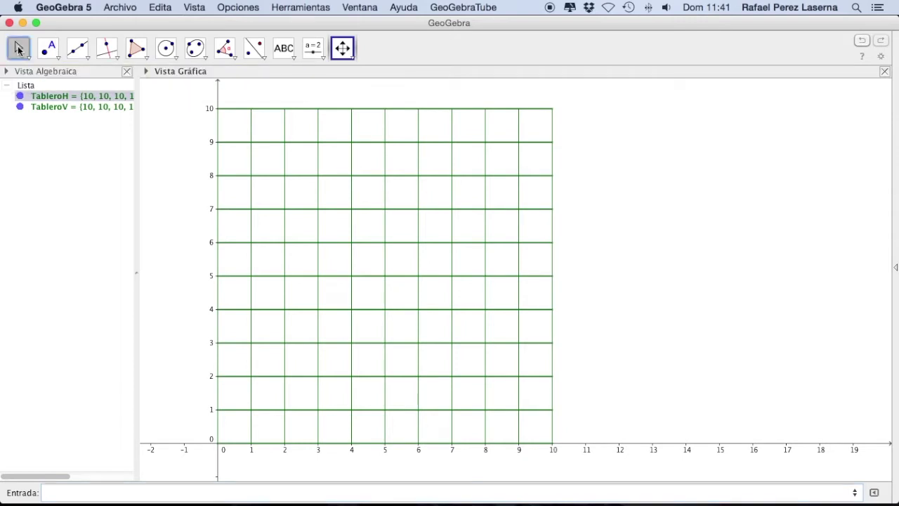
left_click(146, 71)
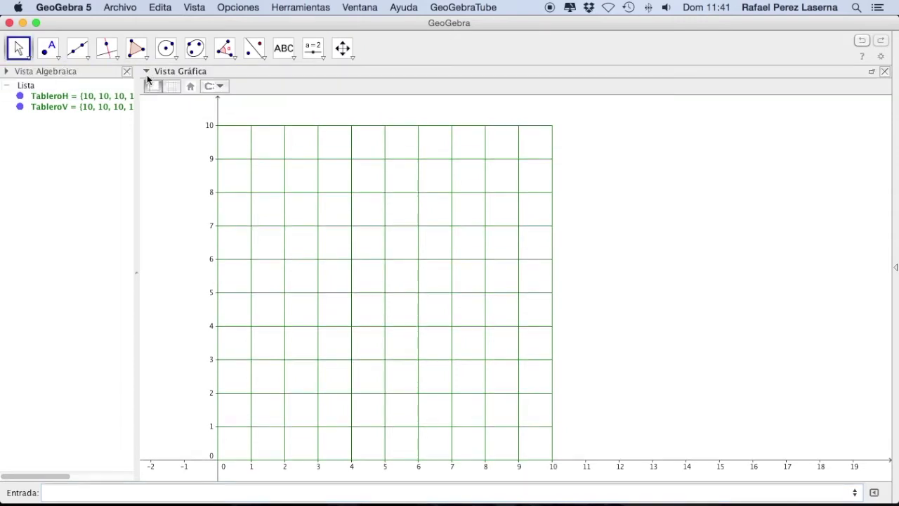
left_click(153, 84)
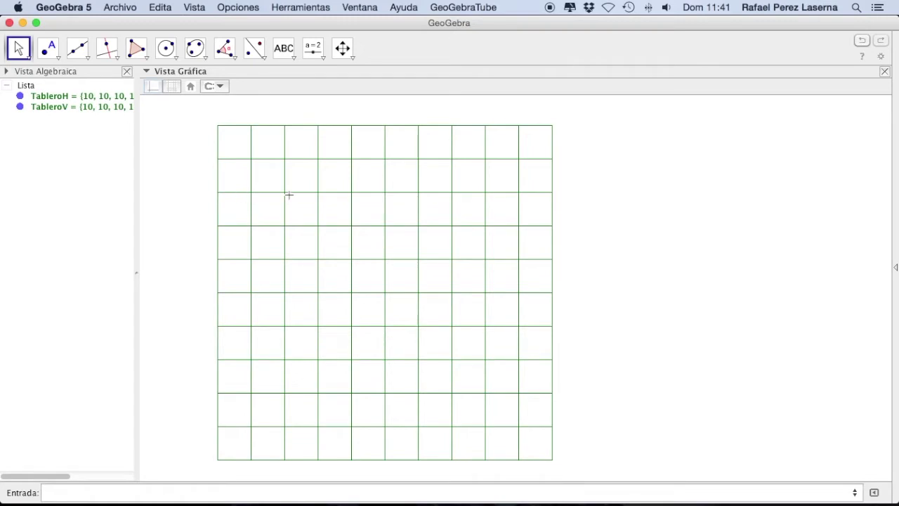
left_click(342, 48)
left_click_drag(300, 217, 265, 208)
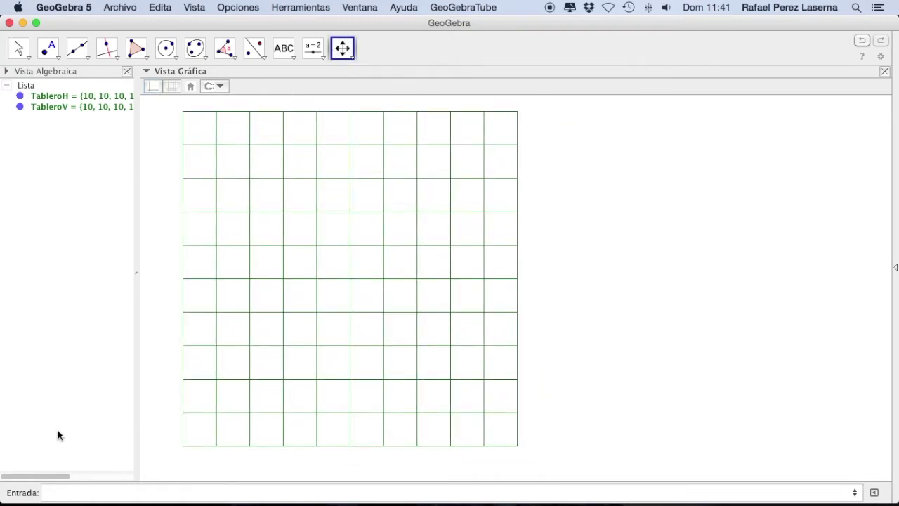
Step: Add a number slider n beside the board with minimum 1, maximum 10000 and increment 1
left_click(89, 495)
left_click(312, 47)
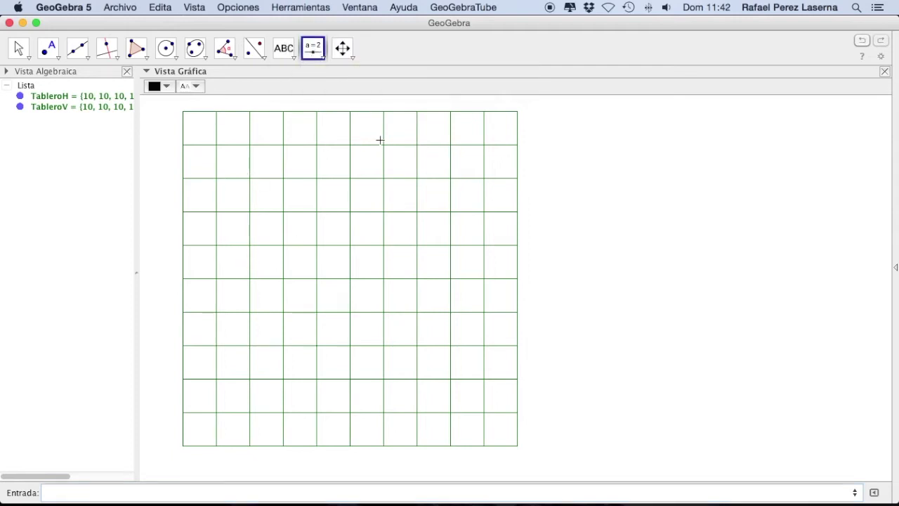
left_click(616, 130)
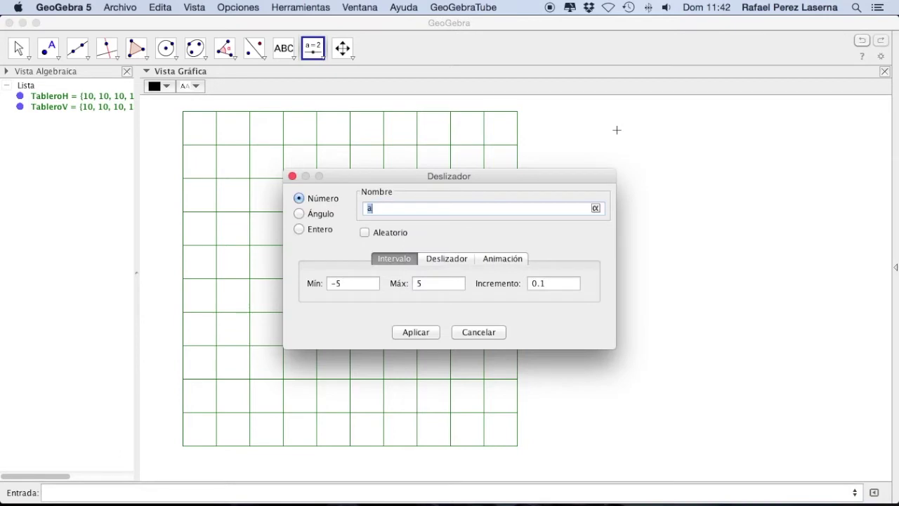
type("n")
left_click_drag(366, 284, 292, 286)
key("F2")
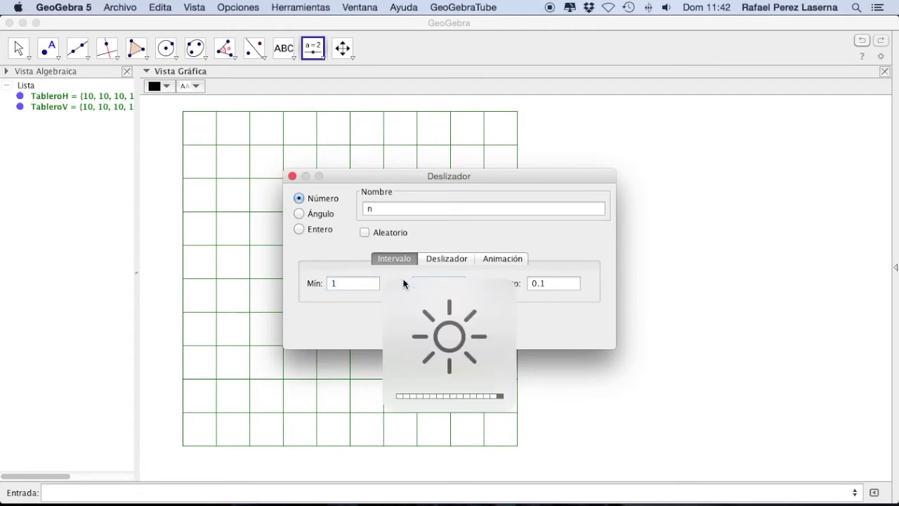
double_click(418, 288)
type("10000")
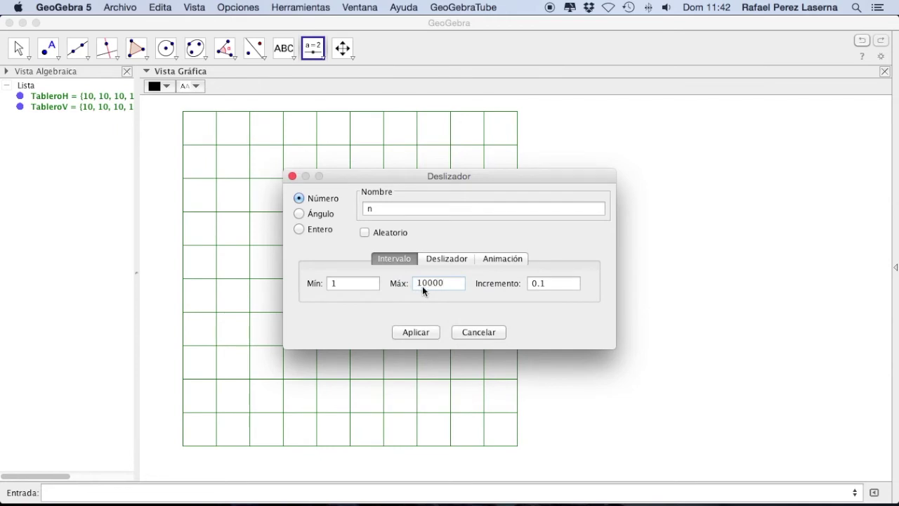
left_click(556, 284)
type("1")
left_click(412, 332)
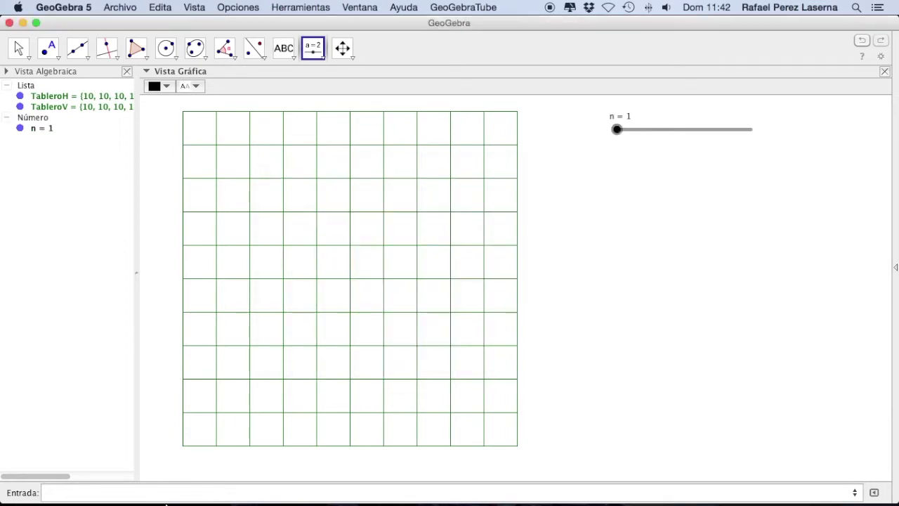
Step: Start defining listaA with the Secuencia command that takes an expression, variable, initial value and final value
left_click(128, 495)
type("listaA=Secuen")
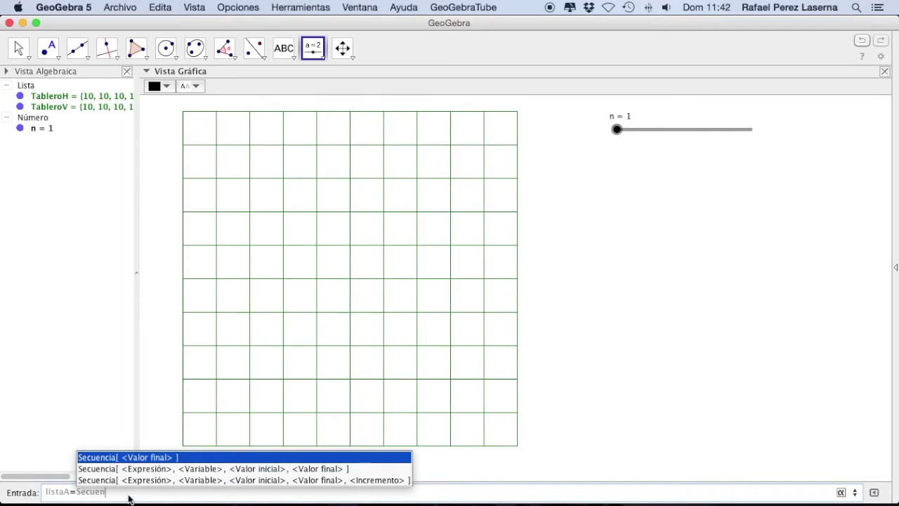
key("Down")
key("Return")
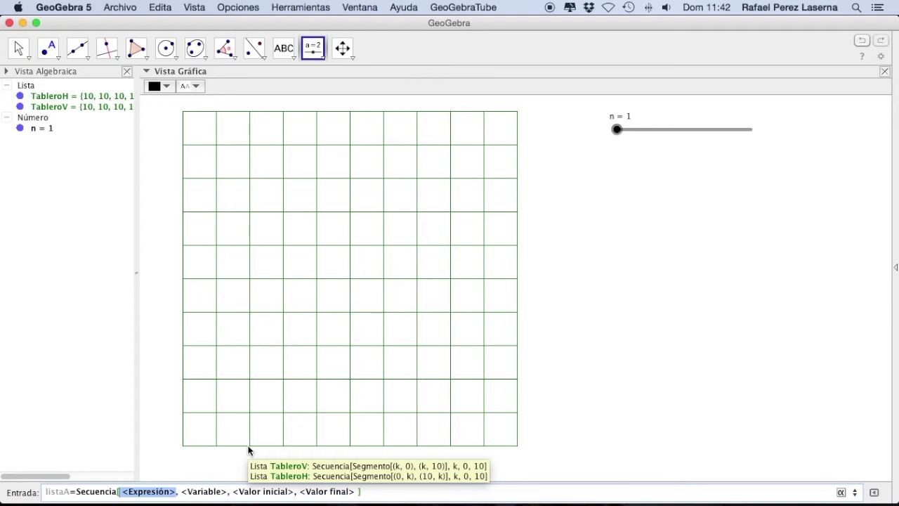
Step: Enter 10*random() as the first coordinate of the point expression in the listaA sequence
type("(")
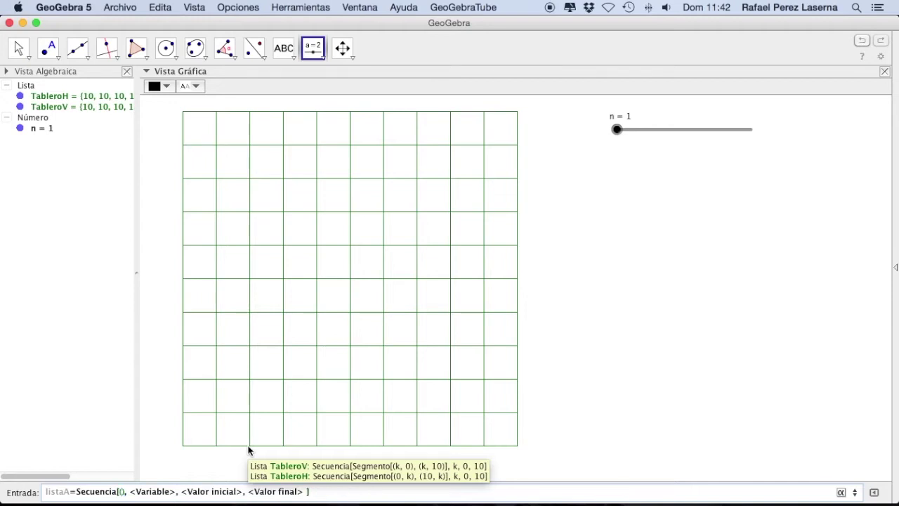
type("10)")
type("*ra")
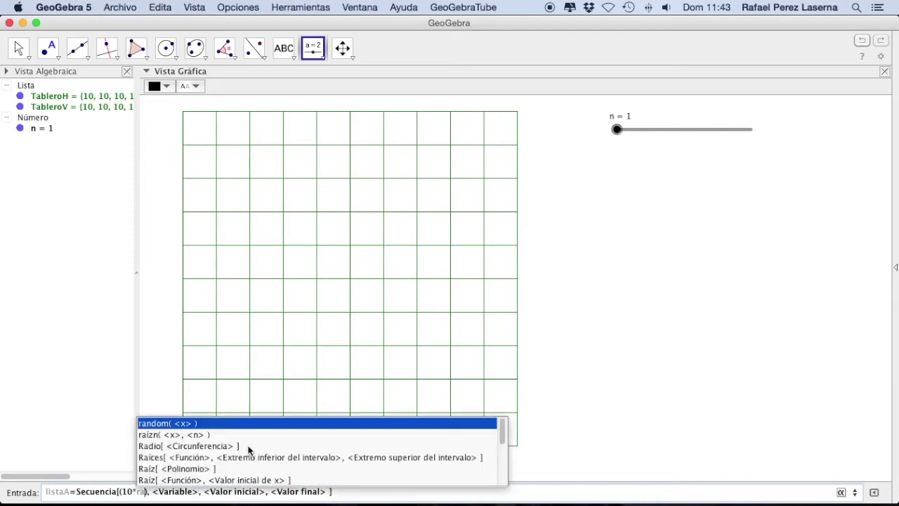
type("ndom")
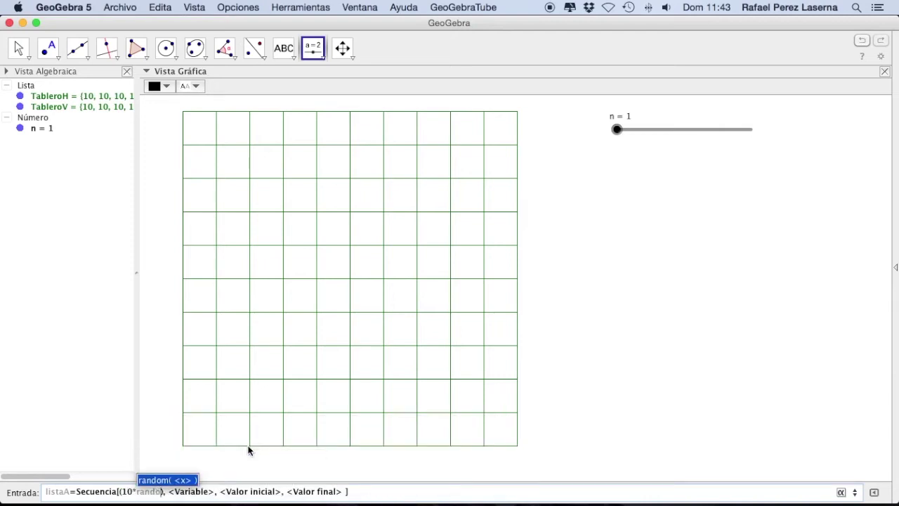
key("Return")
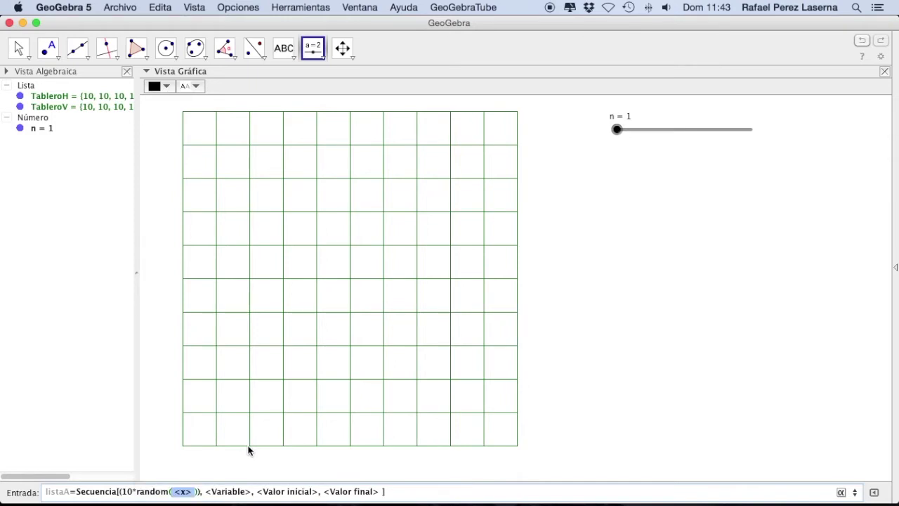
key("BackSpace")
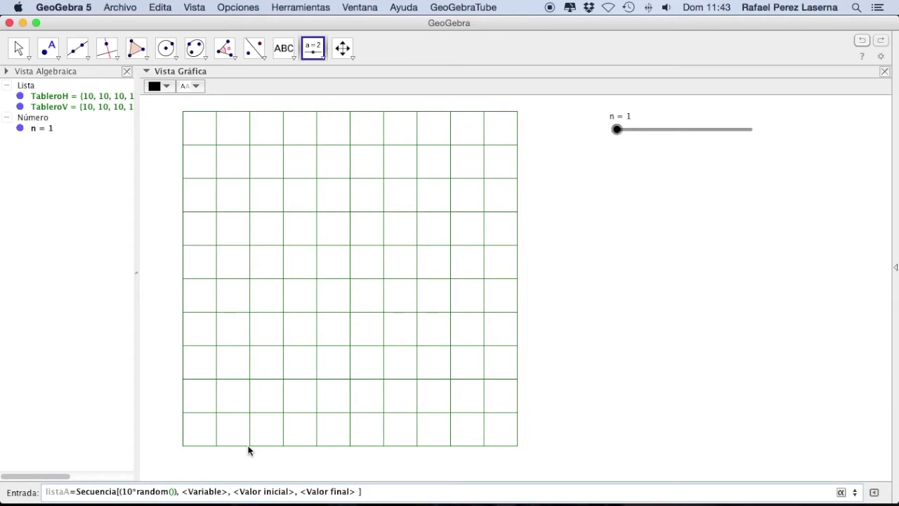
type("),")
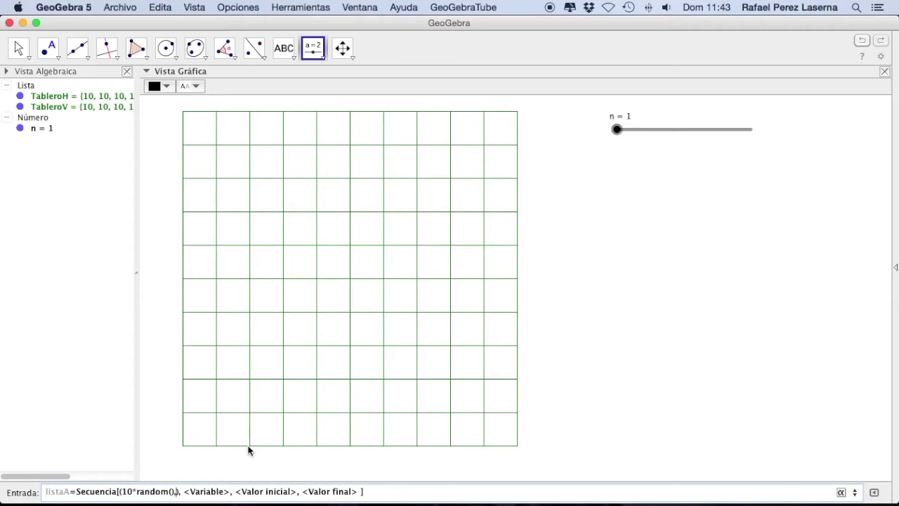
Step: Enter 10*random() as the second coordinate of the point in the listaA sequence
type("10*")
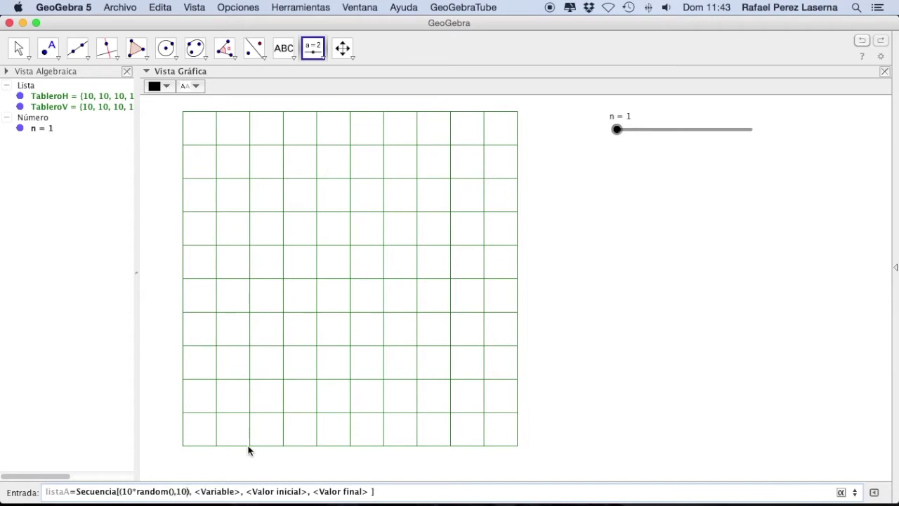
type("ran")
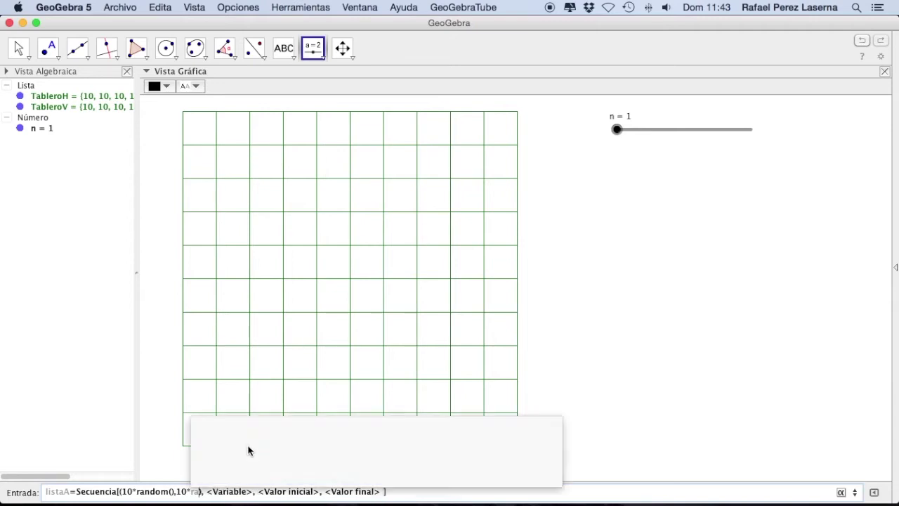
key("Return")
key("BackSpace")
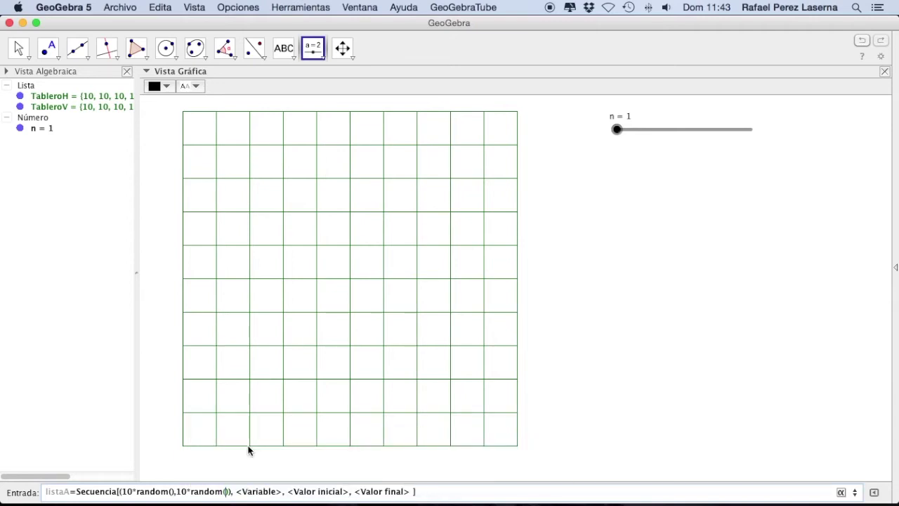
key("Right")
Step: Set the listaA sequence variable to k running from 1 to n and create the list of random points
key("Tab")
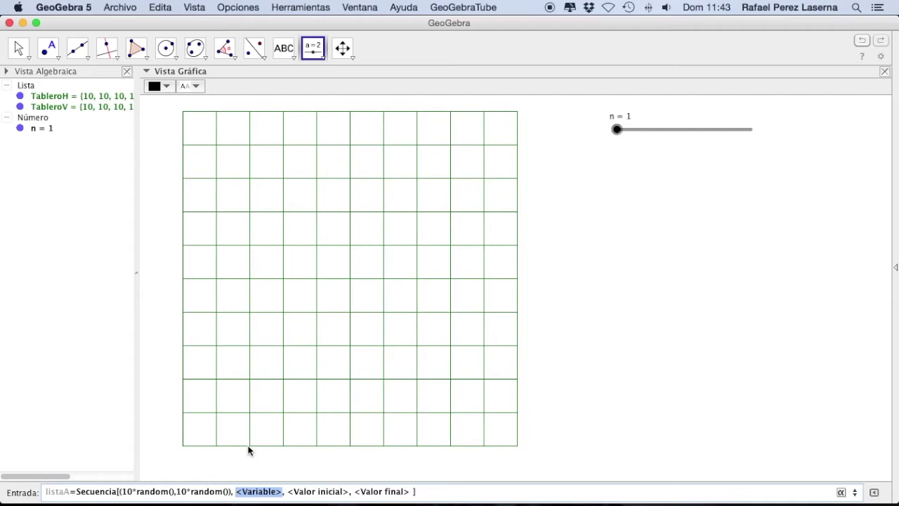
type("k")
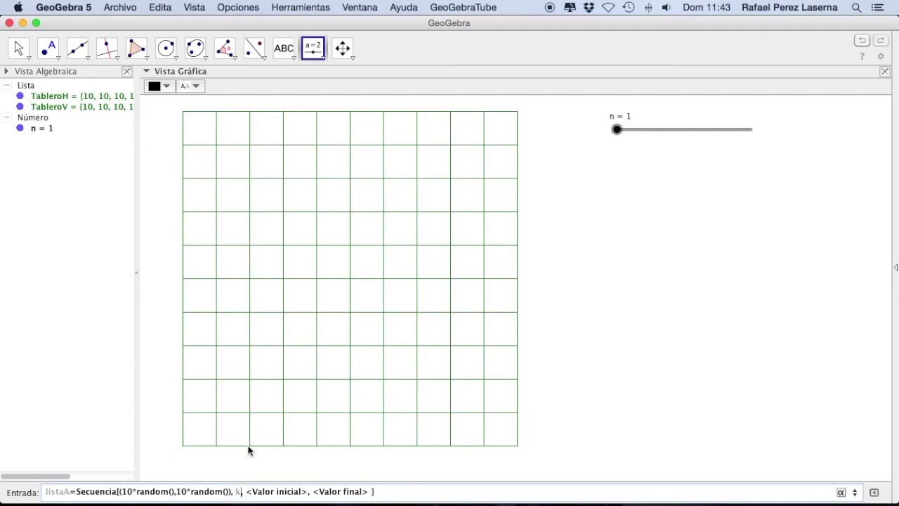
key("Tab")
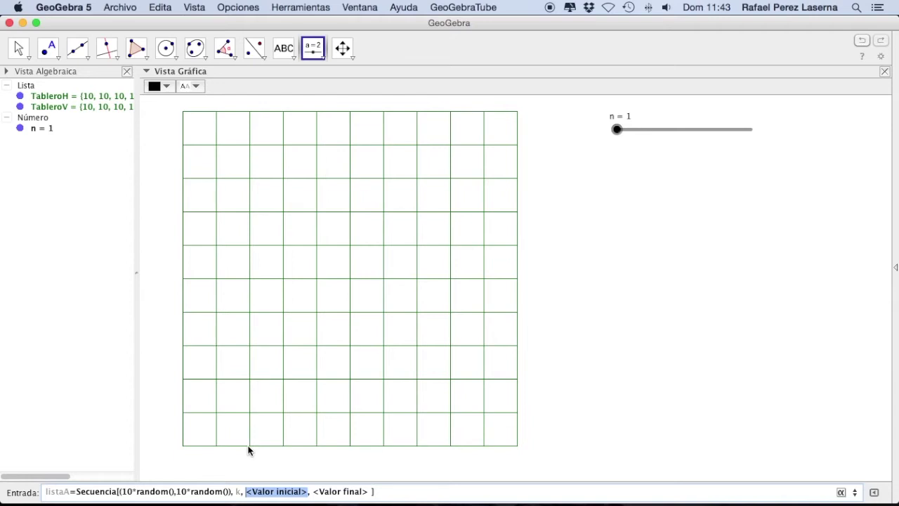
type("1")
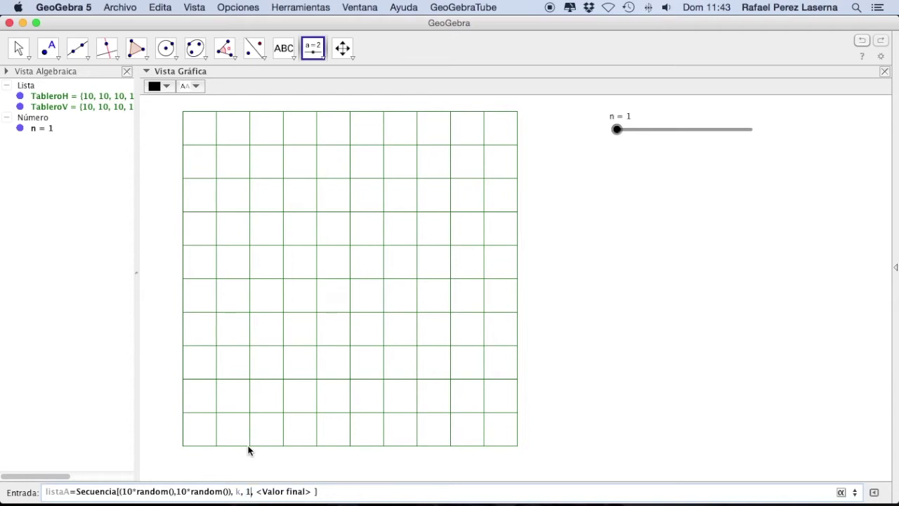
key("Tab")
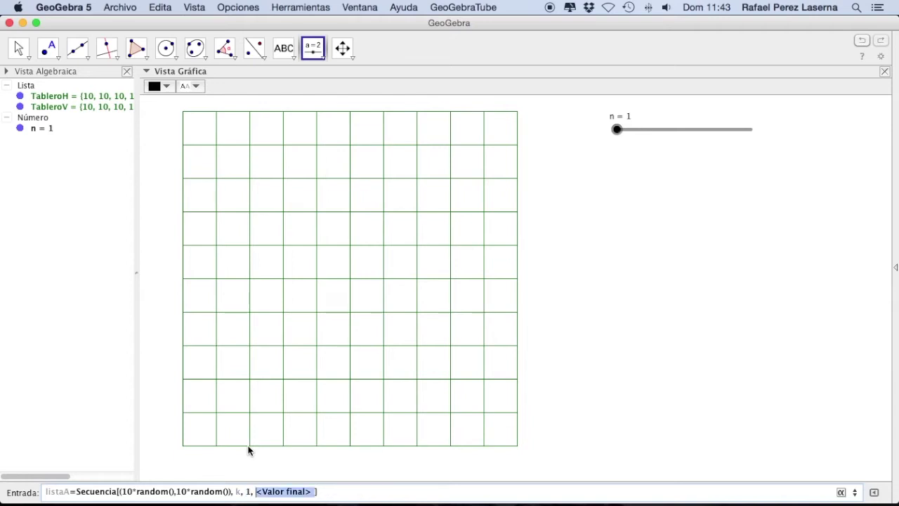
type("n")
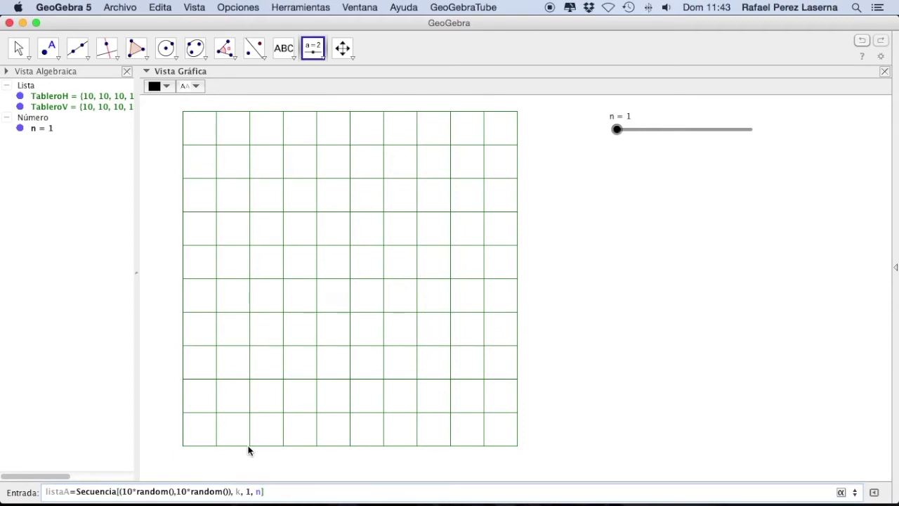
key("Return")
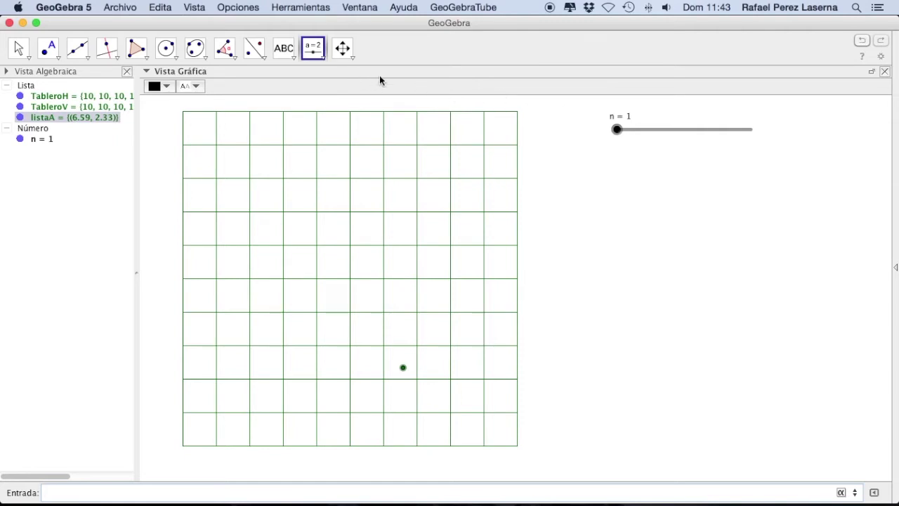
Step: Add a number slider named Aguja below slider n with a maximum of 1
left_click(621, 162)
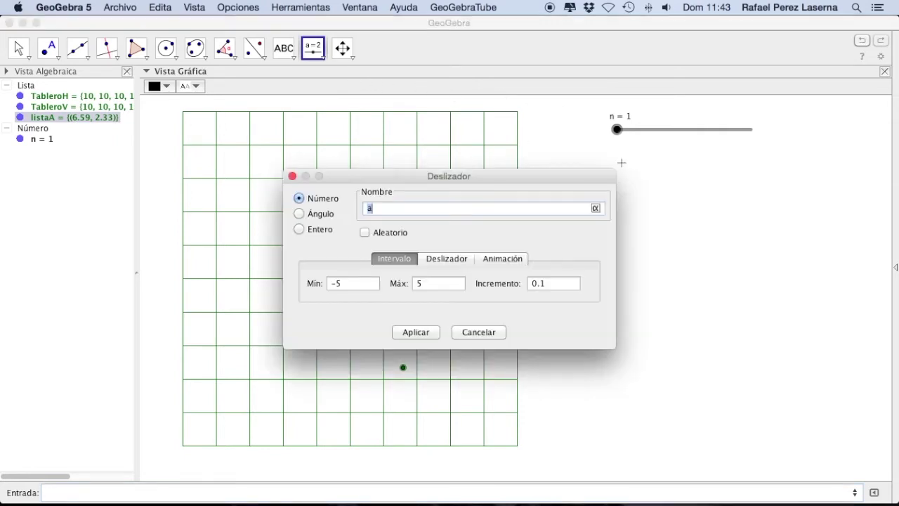
type("Aguja")
left_click_drag(366, 286, 313, 285)
left_click_drag(428, 285, 404, 282)
type("1")
left_click(557, 288)
type("0")
left_click(416, 332)
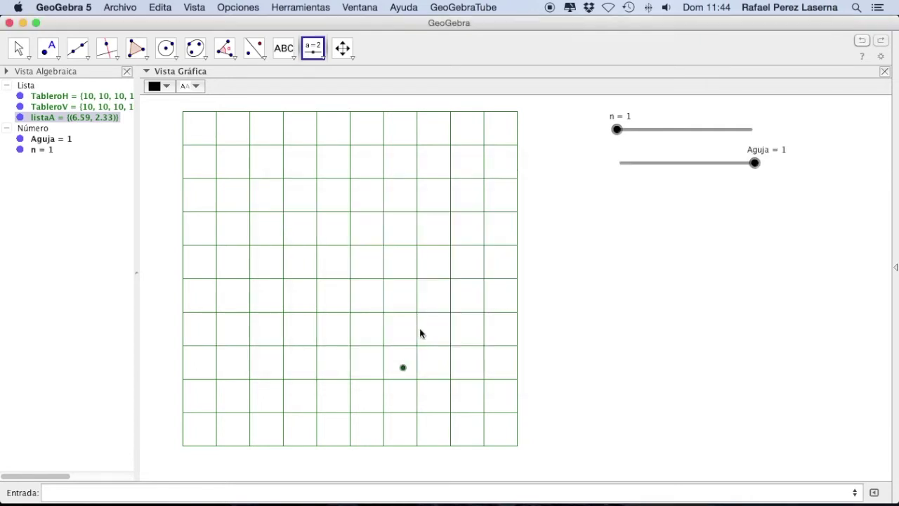
Step: Start defining listaAng with the Secuencia command that takes an expression, variable, initial value and final value
left_click(198, 494)
type("list")
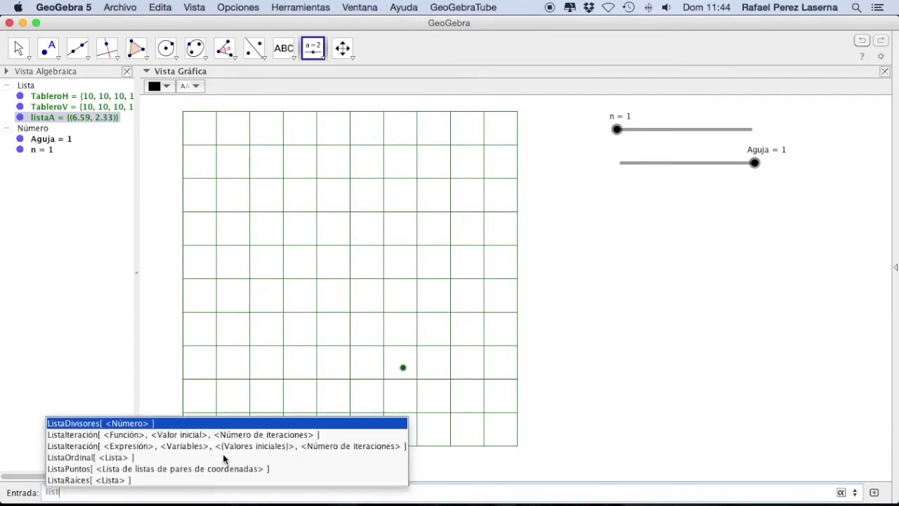
type("aAng")
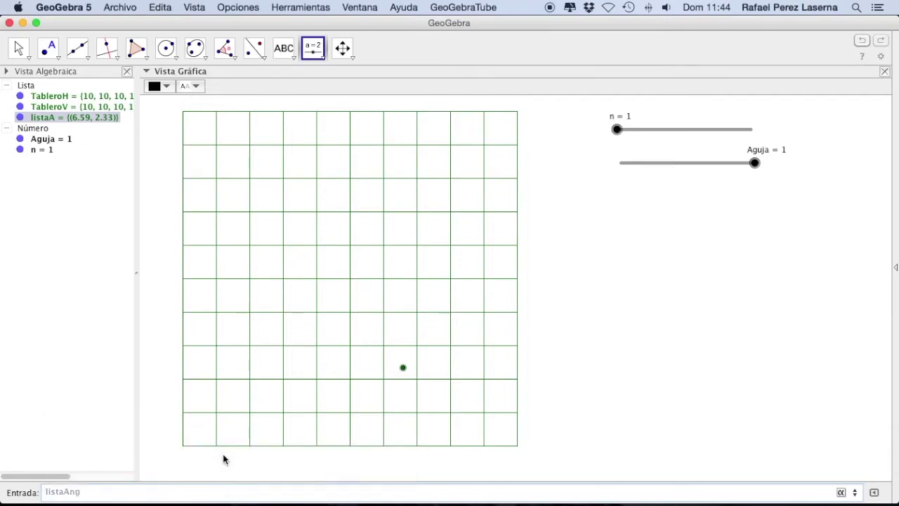
type("=Secuen")
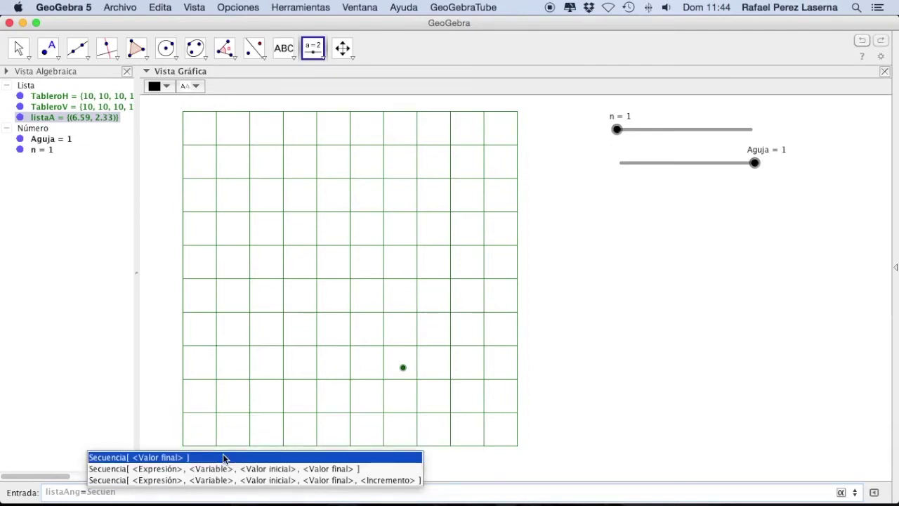
key("Down")
key("Return")
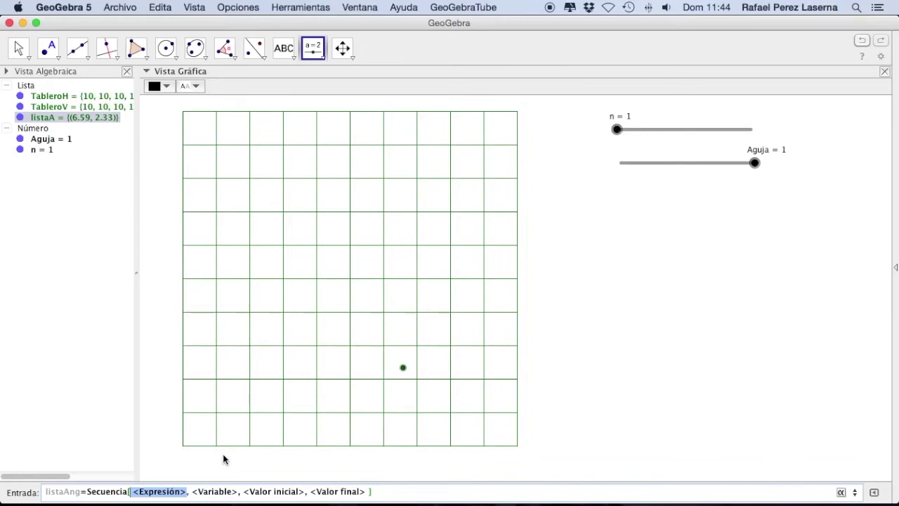
Step: Enter 2*pi*random() as the expression of the listaAng sequence to generate random angles
type("2*pi")
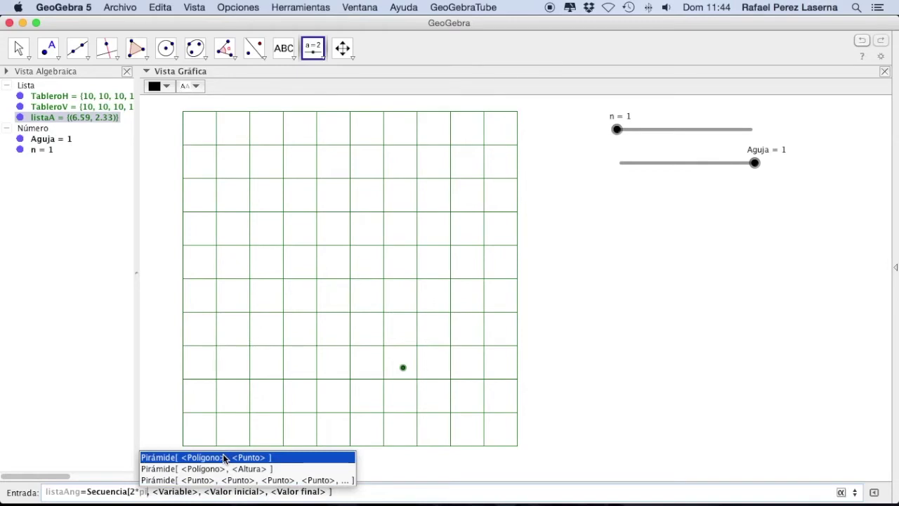
type("*")
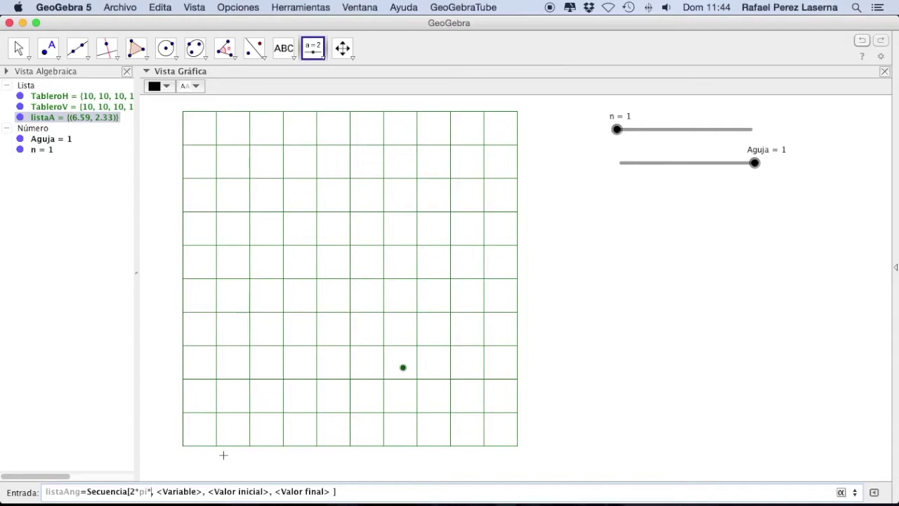
type("rando")
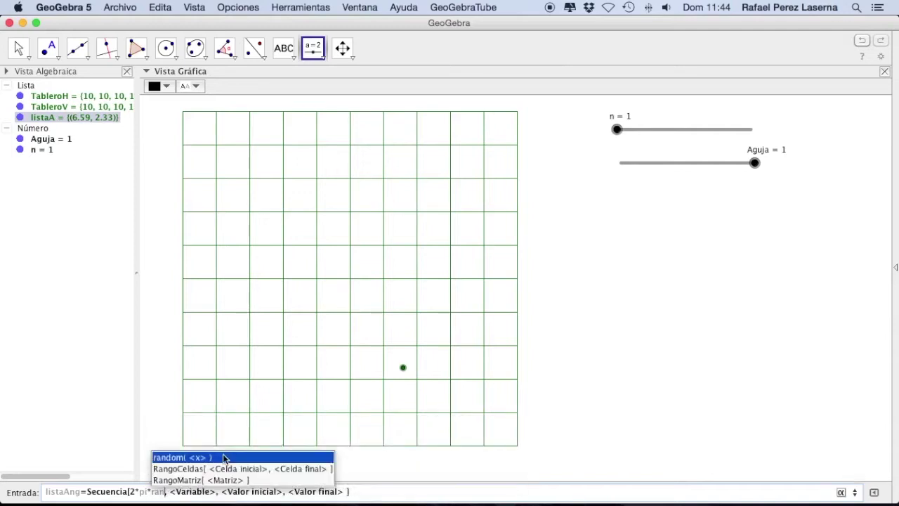
type("m")
key("Return")
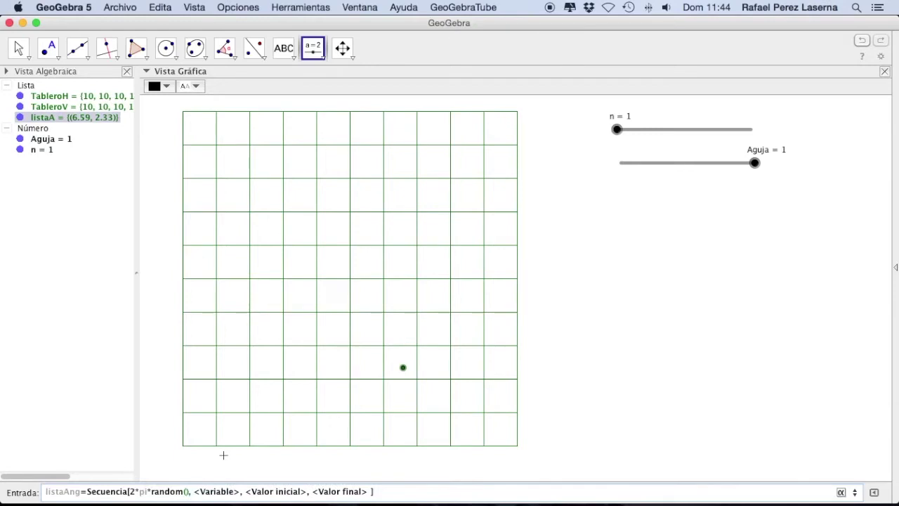
Step: Set the listaAng sequence variable to k running from 1 to n and create the list of random angles
key("Tab")
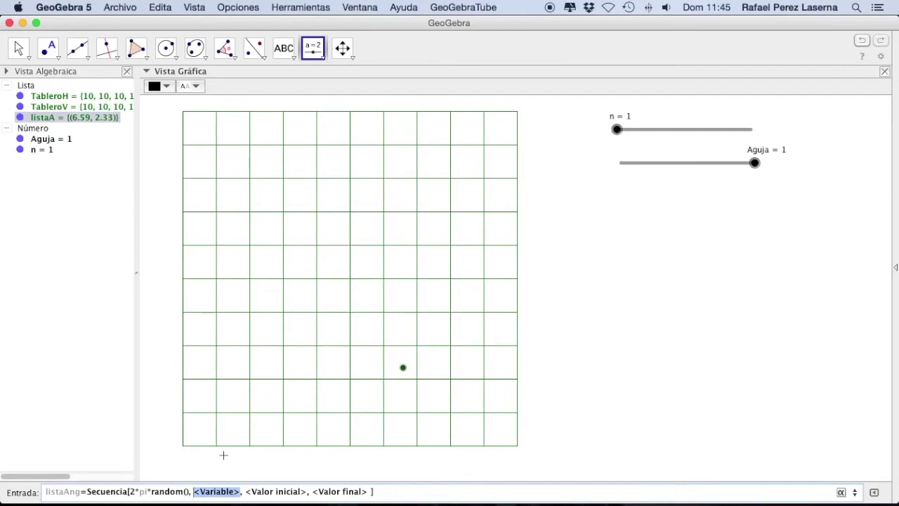
type("k")
key("Tab")
type("1")
key("Tab")
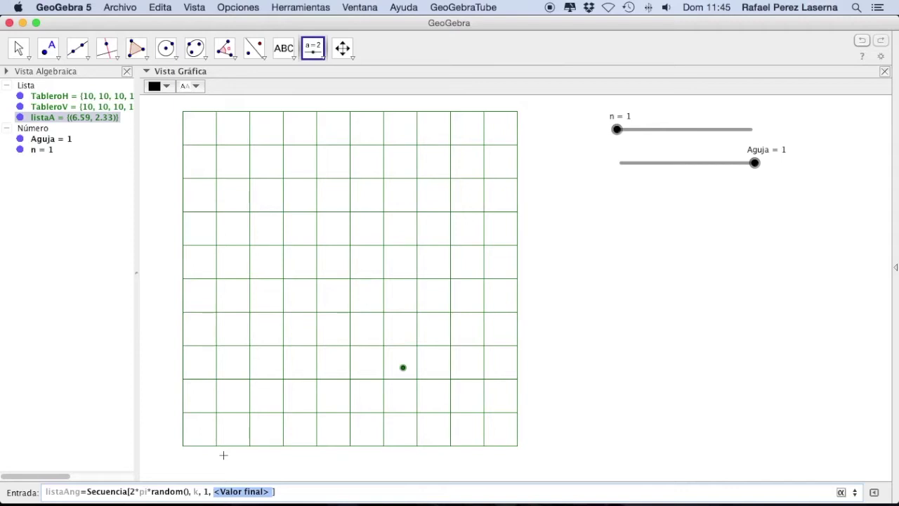
type("n")
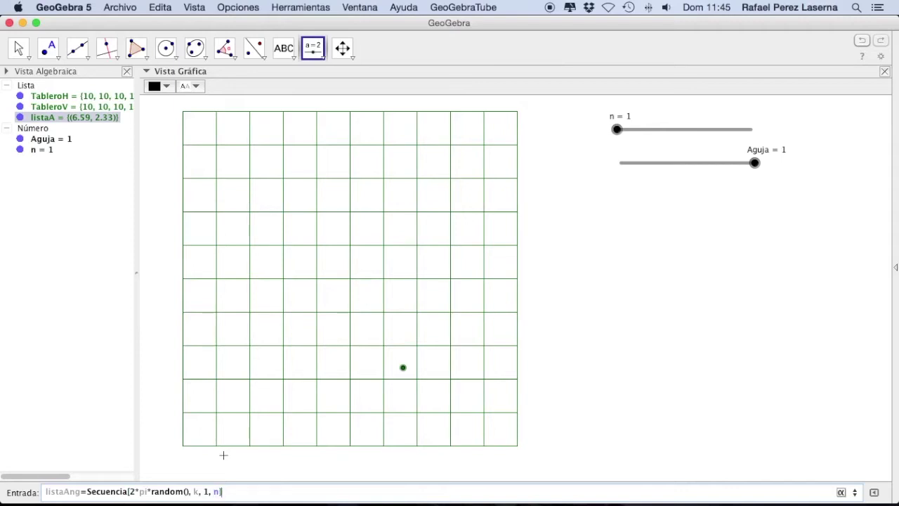
key("Return")
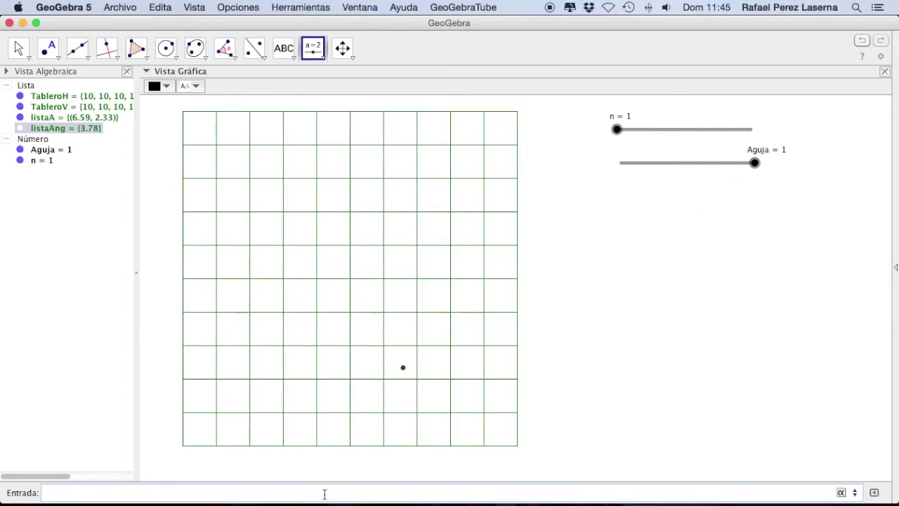
Step: Start defining listaB with the Secuencia command that takes an expression, variable, initial value and final value
left_click(206, 492)
type("listaB=Secuenci")
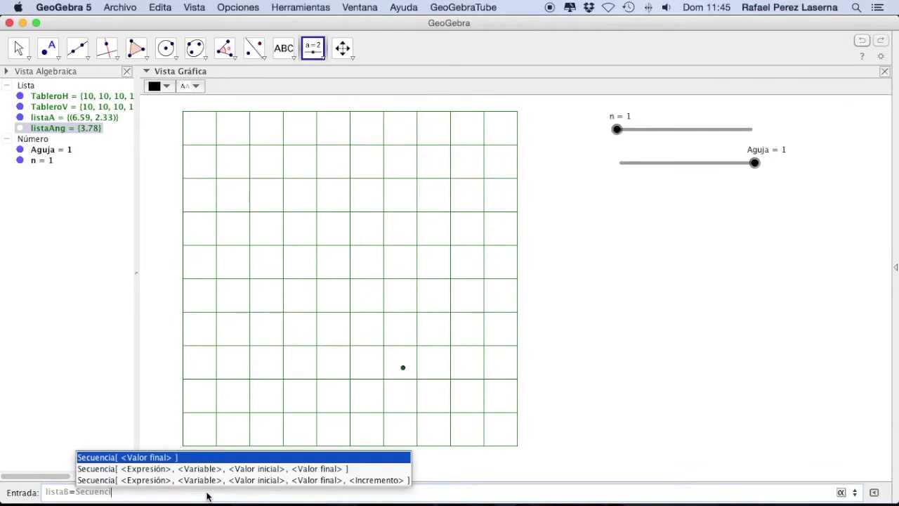
key("Down")
key("Return")
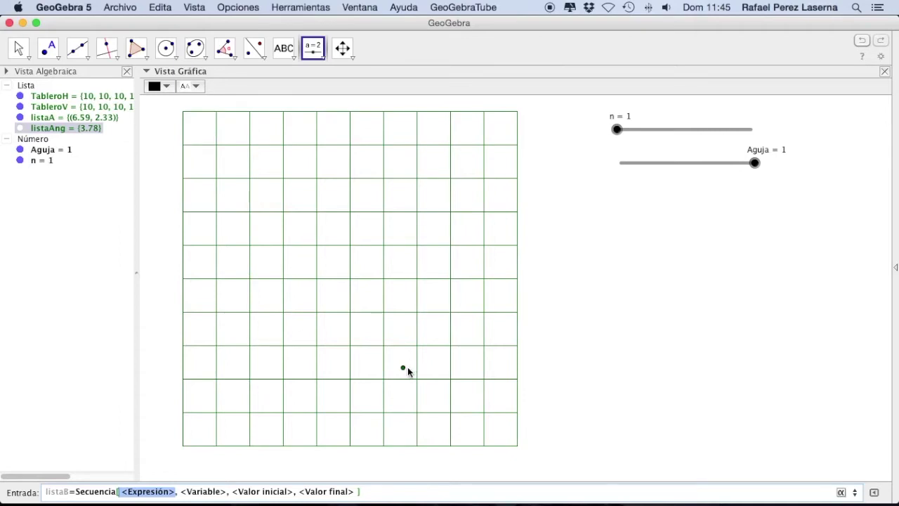
Step: Enter Elemento[listaA, k] as the first term of the listaB sequence expression
mouse_move(405, 369)
type("Ele")
key("Return")
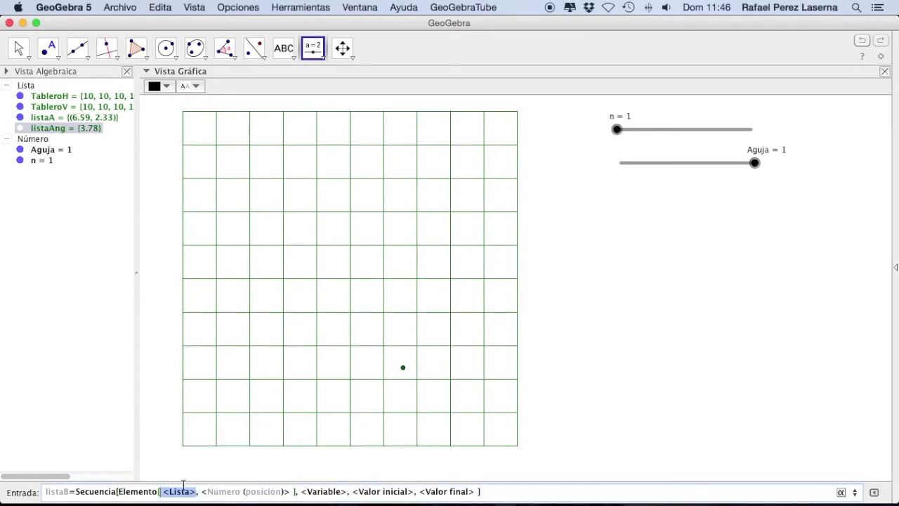
type("listaA")
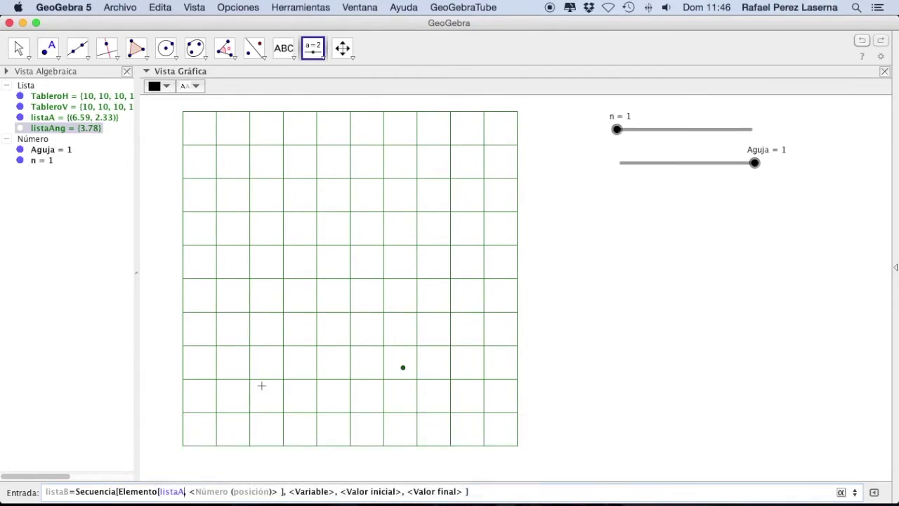
key("Tab")
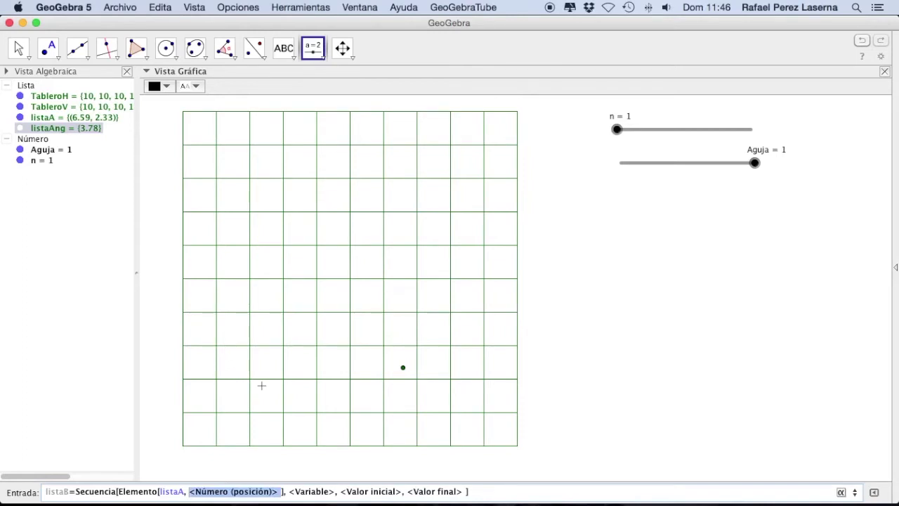
type("k")
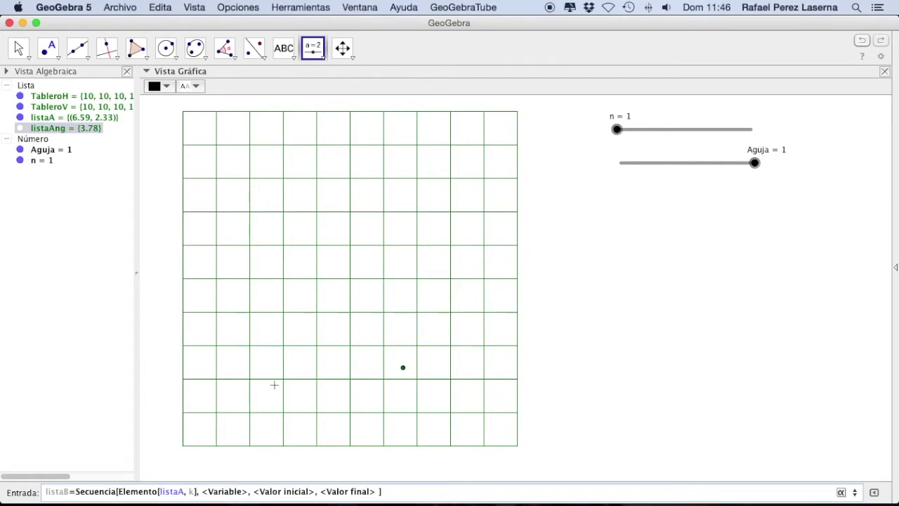
Step: Add the polar offset +(Aguja;Elemento[listaAng, k] to the listaB expression, leaving its parenthesis open
type("+(")
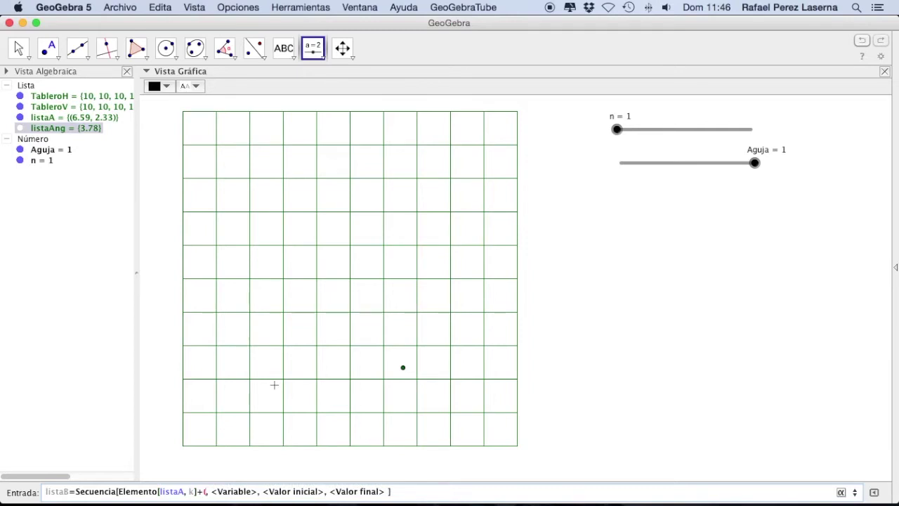
type("Aguja")
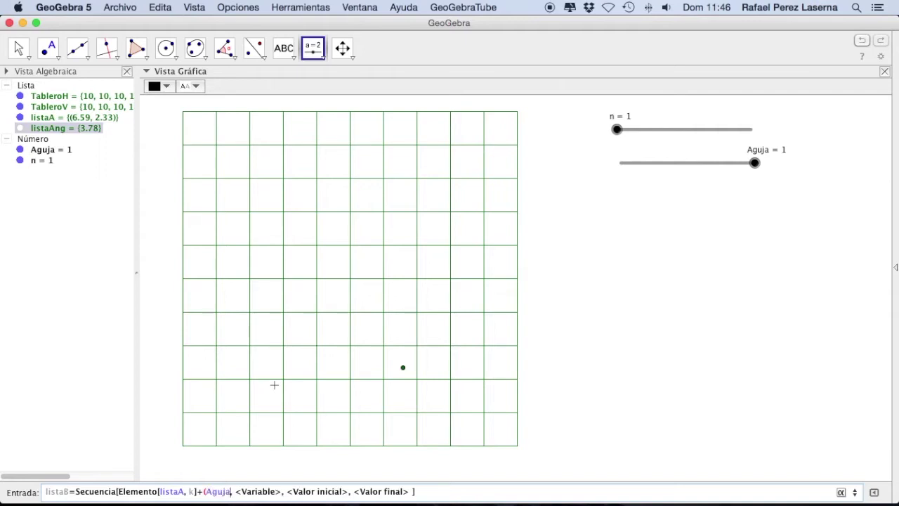
type(")")
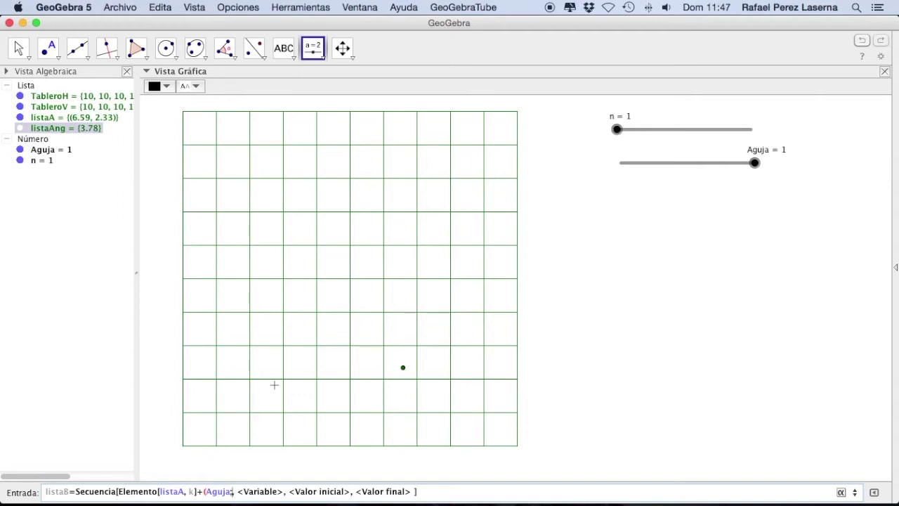
type("Elemento")
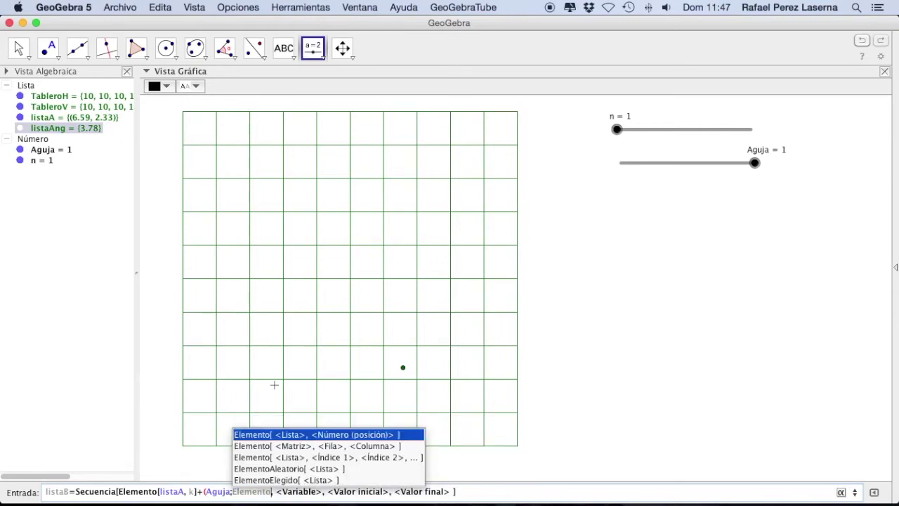
key("Return")
type("listaAng, <Número (posición)> ]")
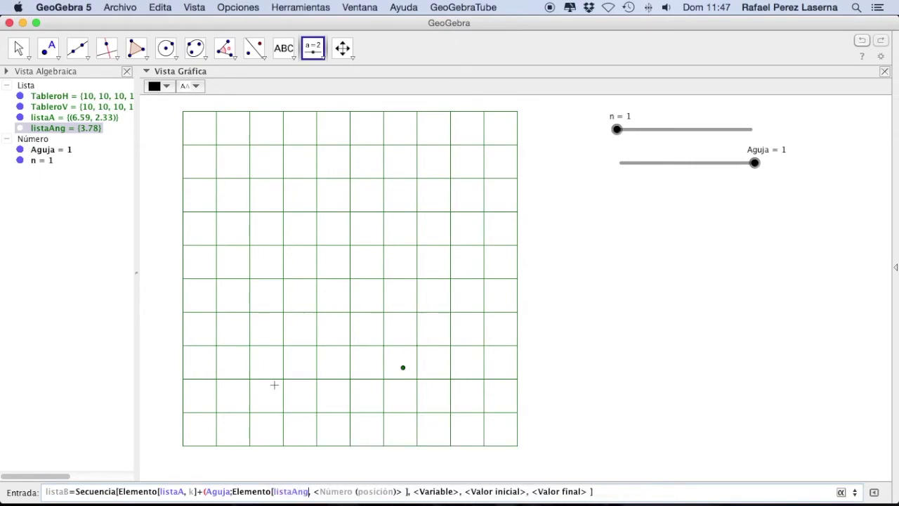
key("Tab")
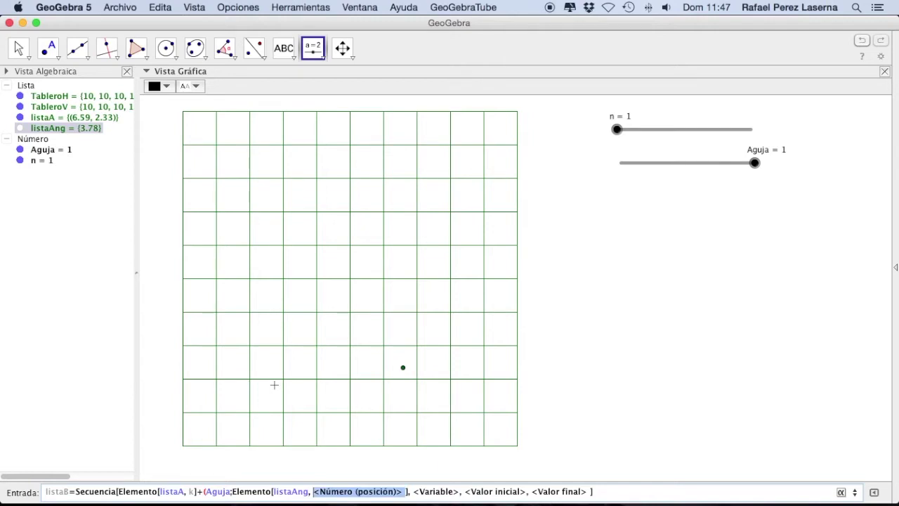
type("k")
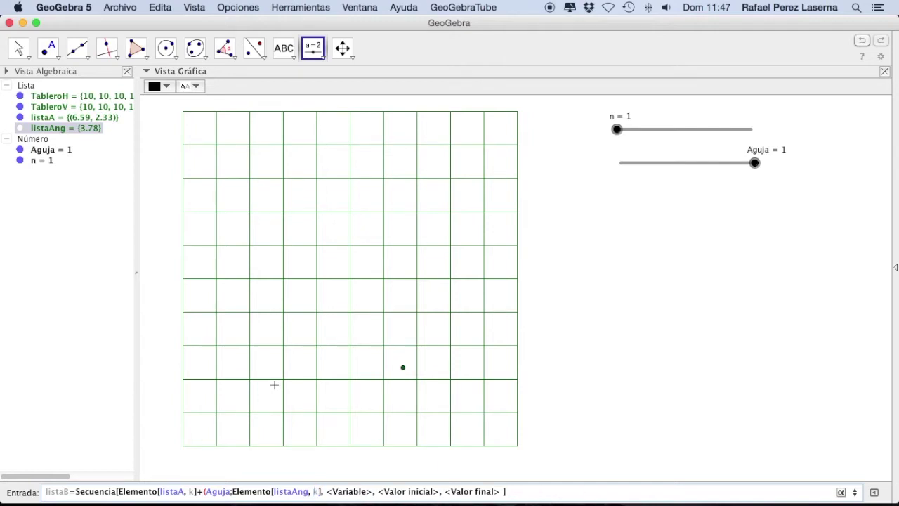
Step: Set the listaB sequence variable to k running from 1 to n and submit the definition
key("Tab")
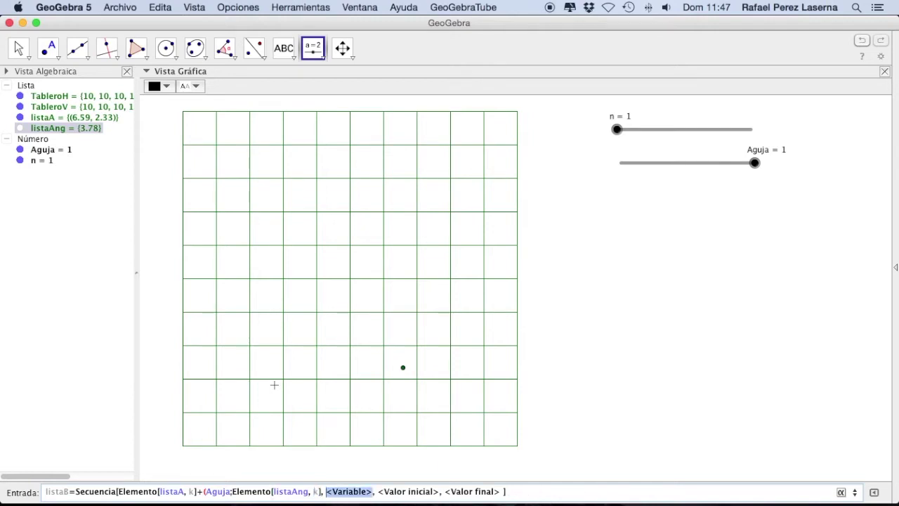
type("k")
key("Tab")
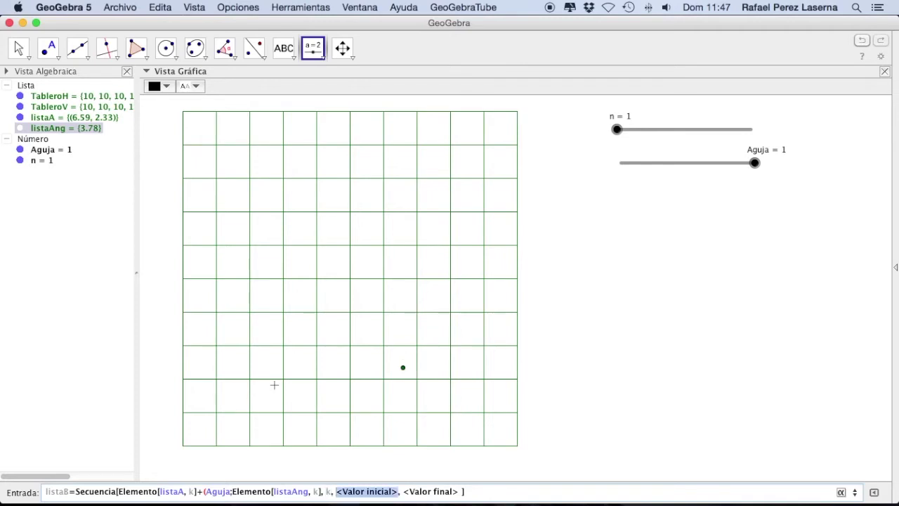
type("1")
key("Tab")
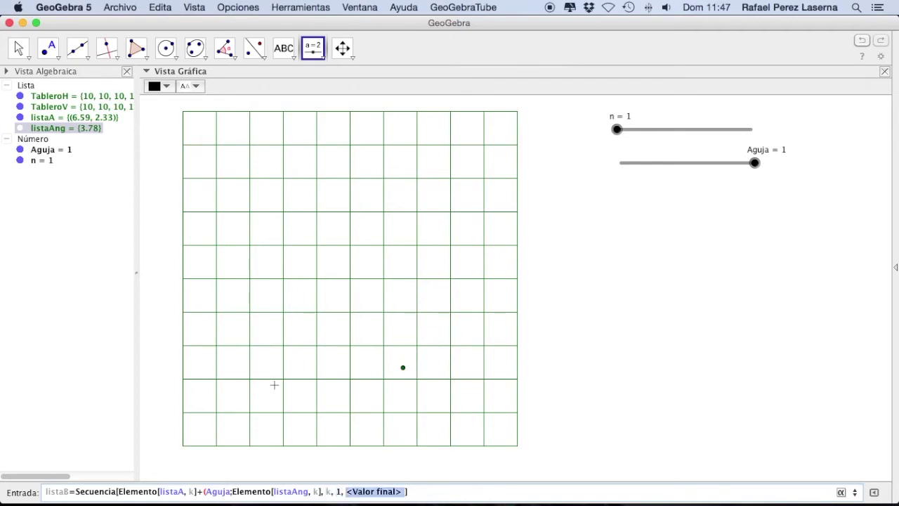
type("n")
key("Return")
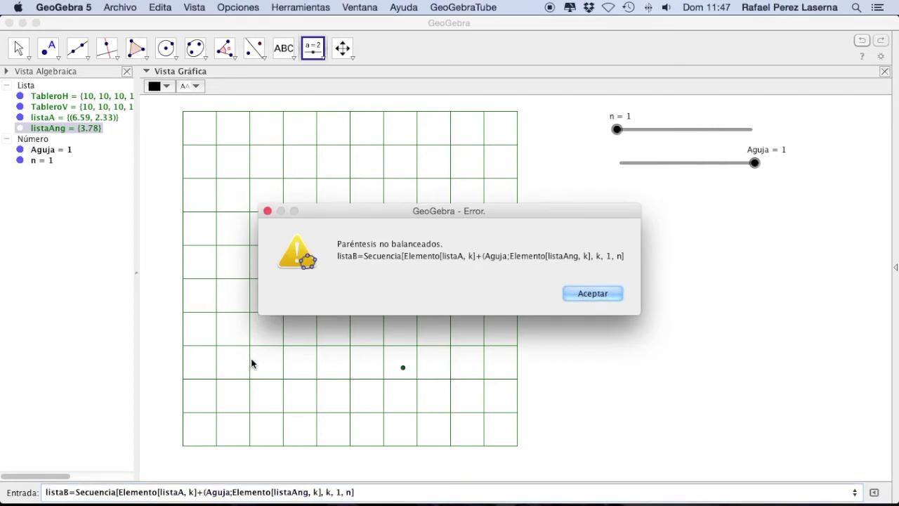
Step: Dismiss the error, add the missing closing parenthesis after Elemento[listaAng, k], and create listaB
left_click(586, 293)
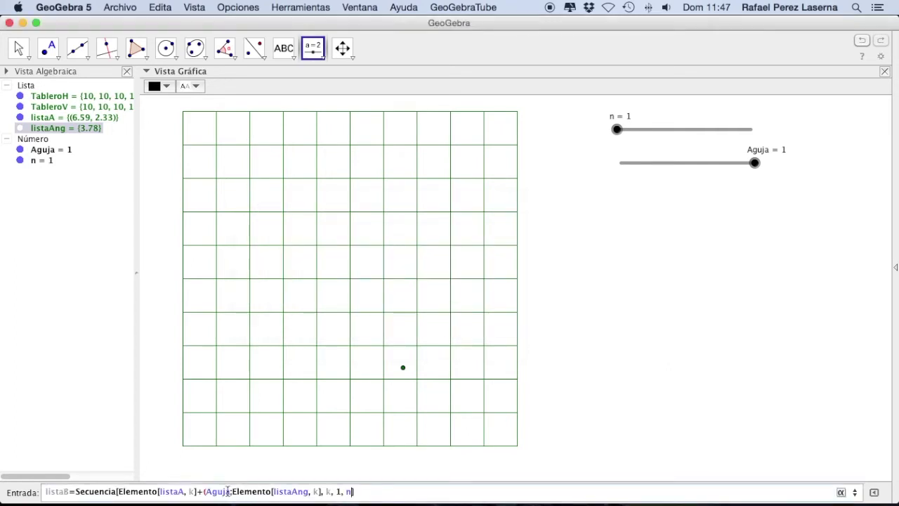
left_click(308, 490)
key("Right")
key("Right")
key("Right")
type(")")
key("Return")
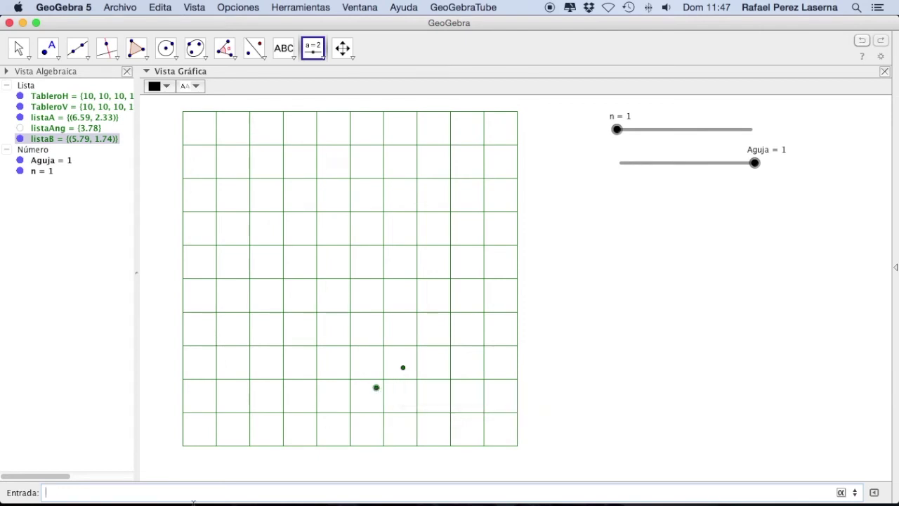
Step: Begin a new list definition with a name starting with lista, declining the suggested commands
left_click(148, 492)
type("lista")
key("Escape")
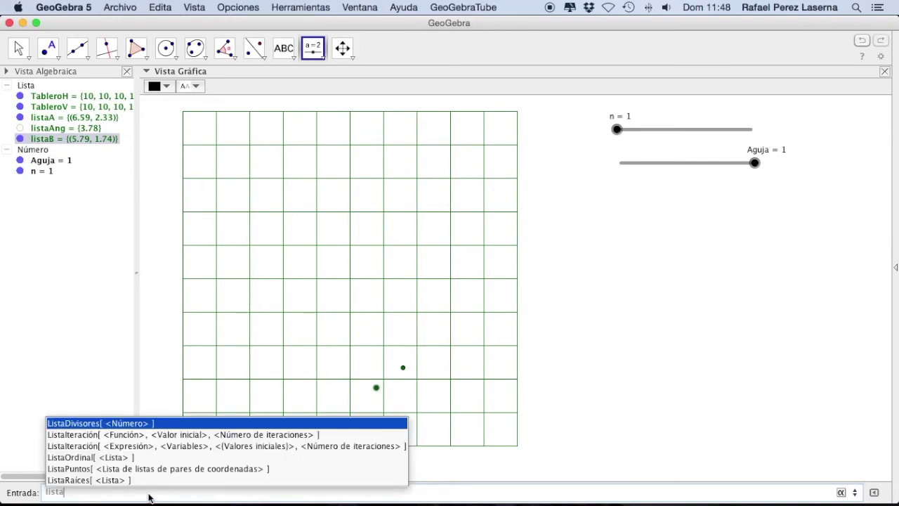
key("Escape")
type("Aguja")
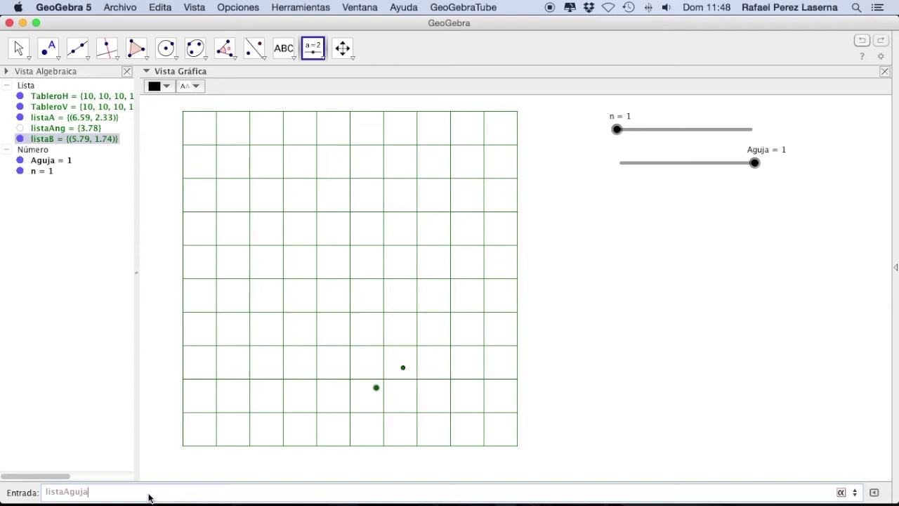
key("BackSpace")
key("BackSpace")
key("BackSpace")
key("BackSpace")
key("BackSpace")
key("Escape")
Step: Define the new list as listaSeg with a four-argument Secuencia whose expression is Segmento between two endpoints
type("Seg=Sec")
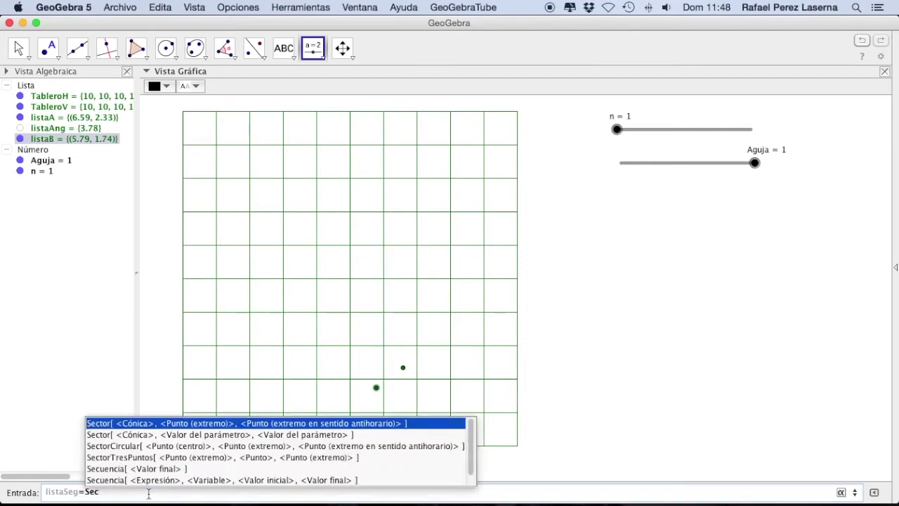
type("uen")
key("Down")
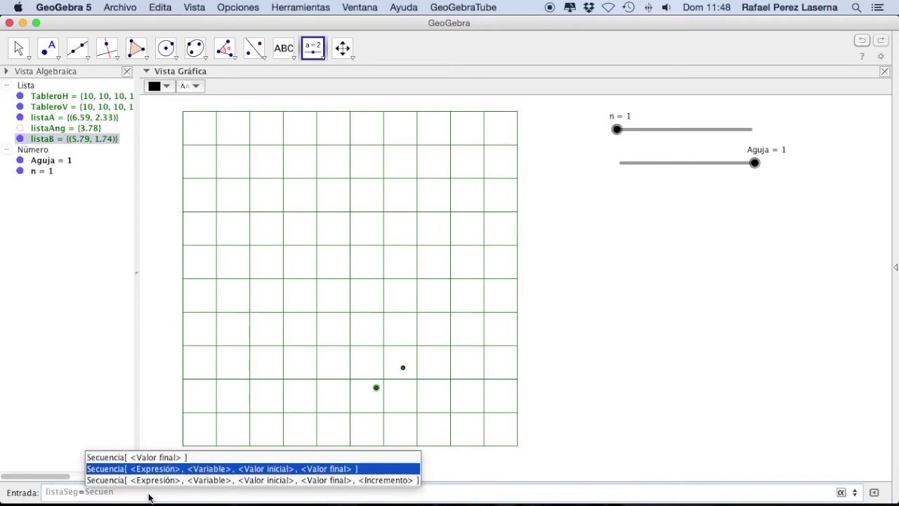
key("Return")
type("Segmen, <Variable>, <Valor inicial>, <Valor final> ]")
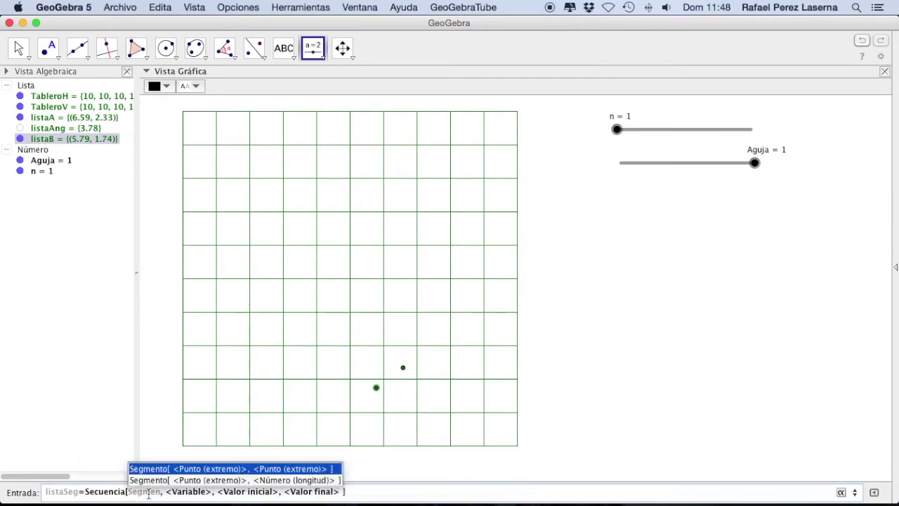
key("Return")
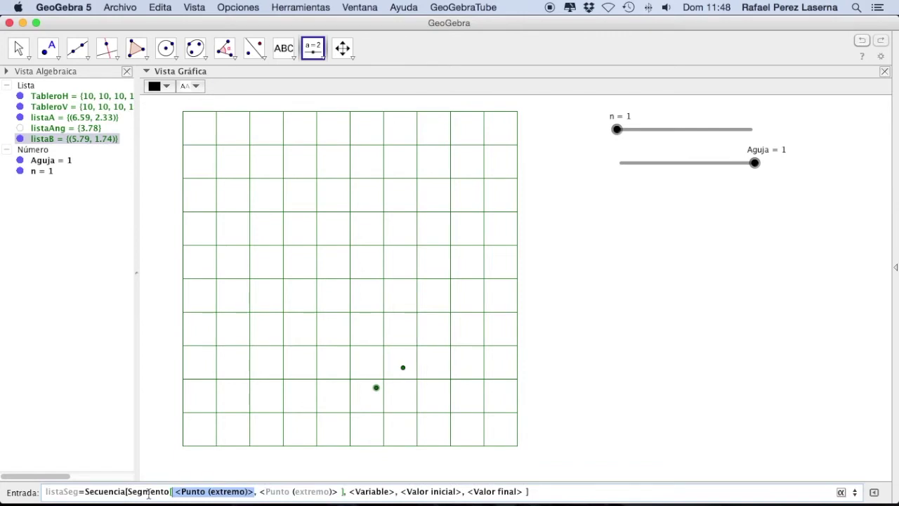
Step: Enter Elemento[listaA, k] as the first endpoint of the segment in listaSeg
type("Eleme")
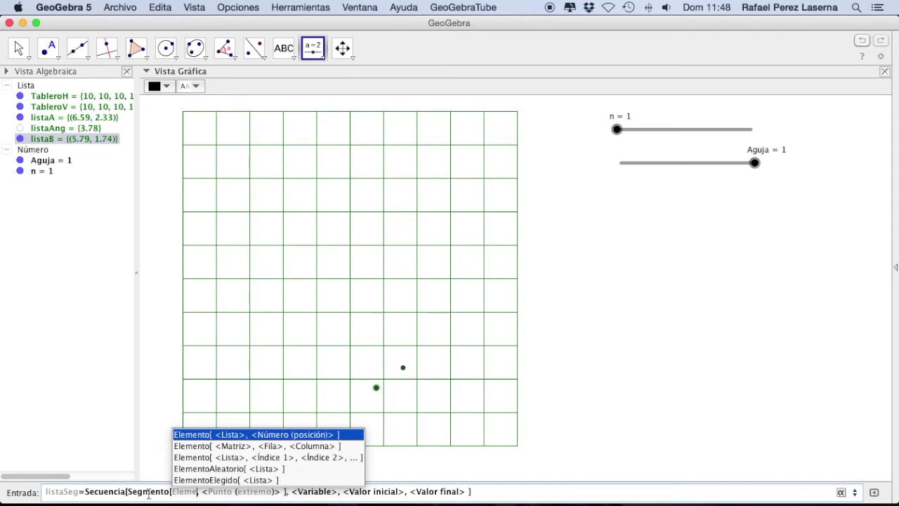
key("Return")
type("listaA")
key("Tab")
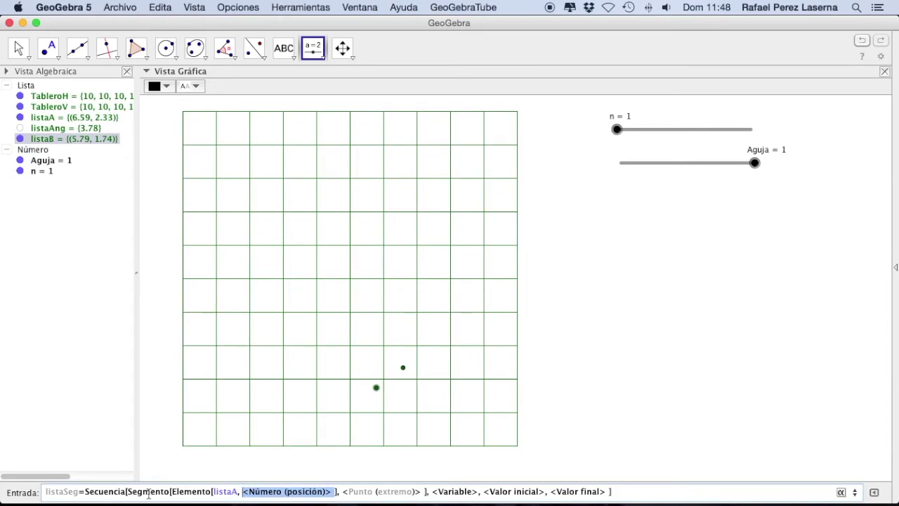
type("k")
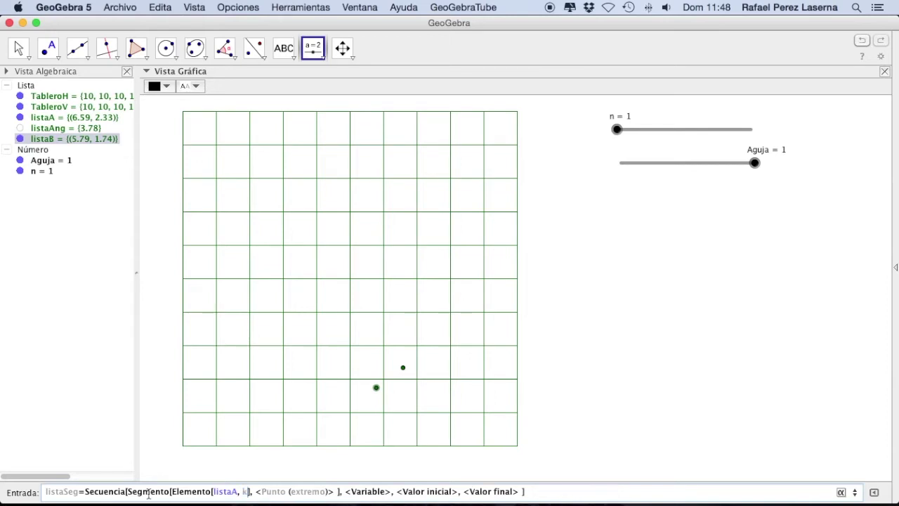
Step: Enter Elemento[listaB, k] as the second endpoint of the segment in listaSeg
key("Tab")
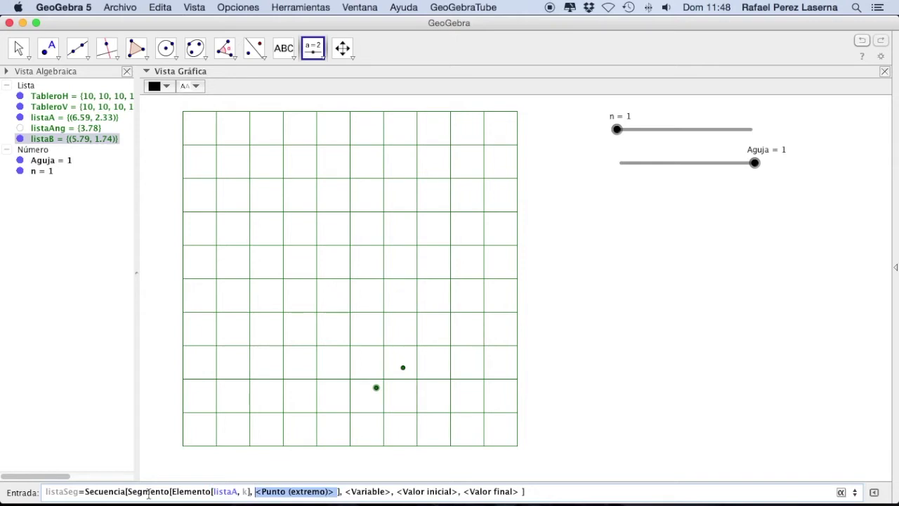
type("Eleme")
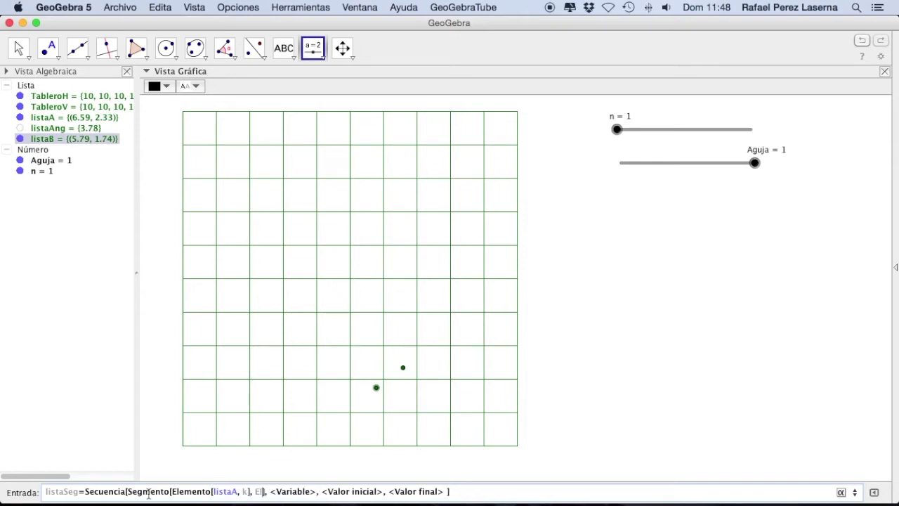
key("Return")
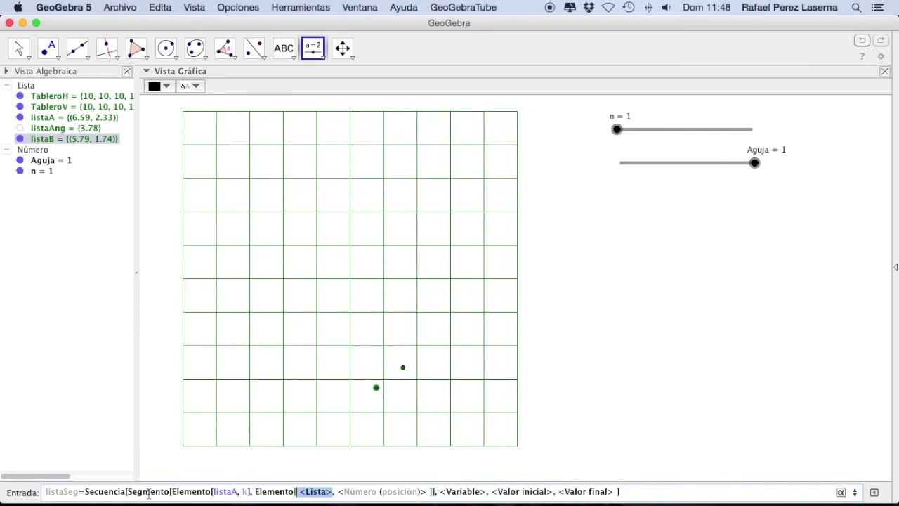
type("listaB")
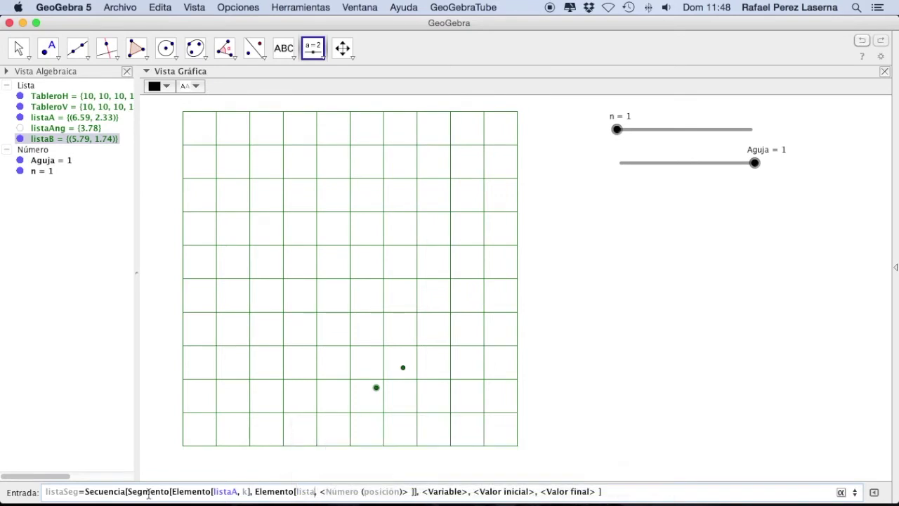
key("Tab")
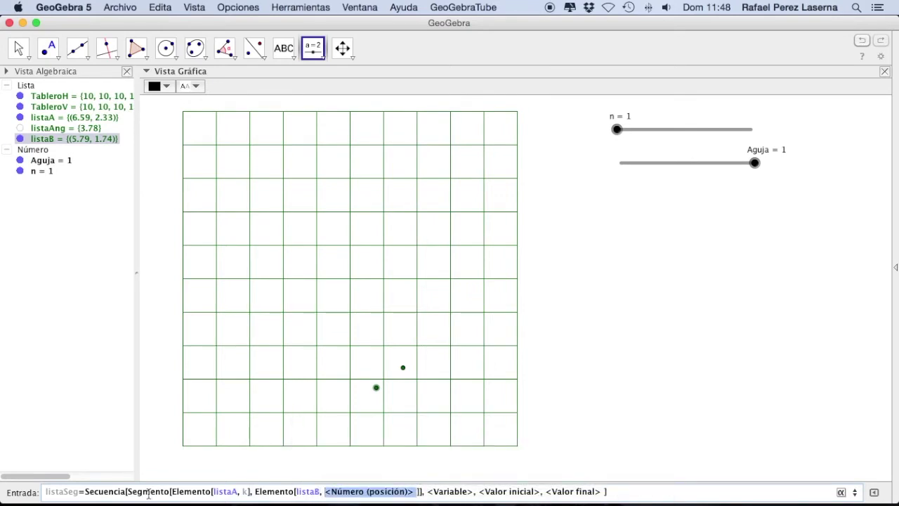
type("k")
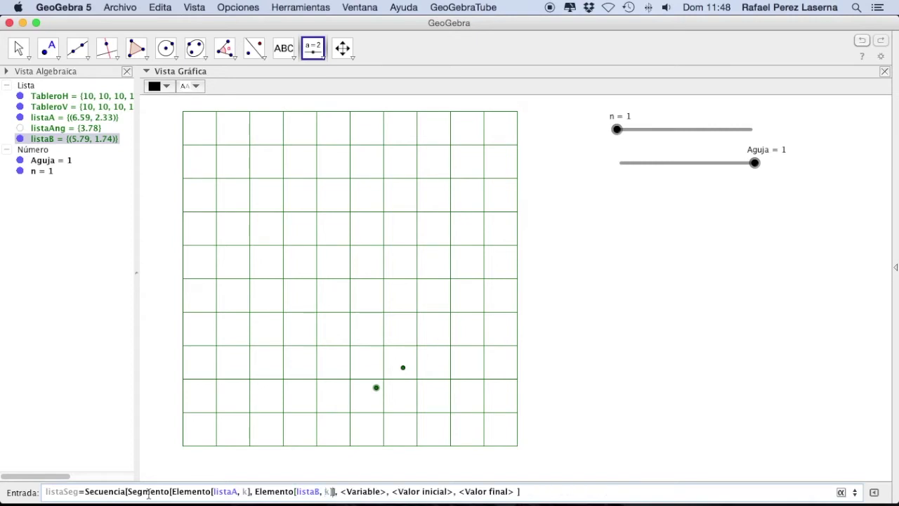
Step: Complete listaSeg with variable k running from 1 to n, and create the list
key("Tab")
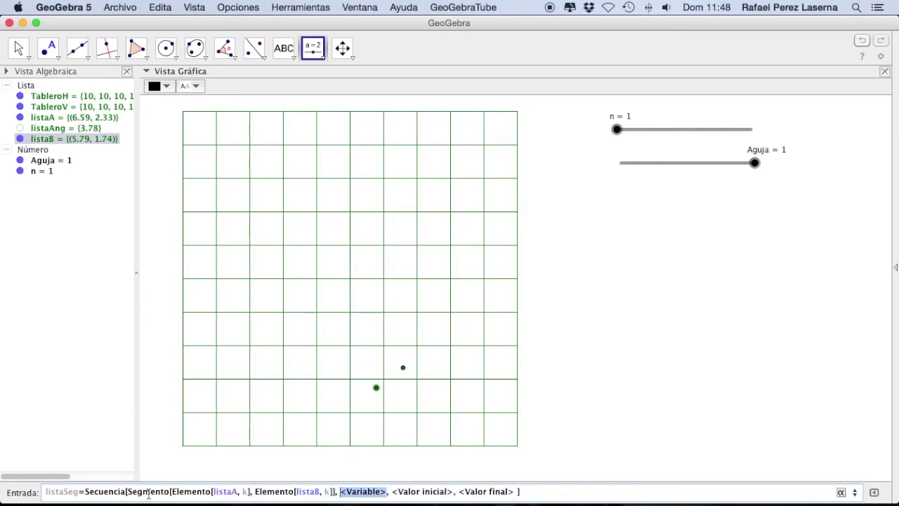
type("k")
key("Tab")
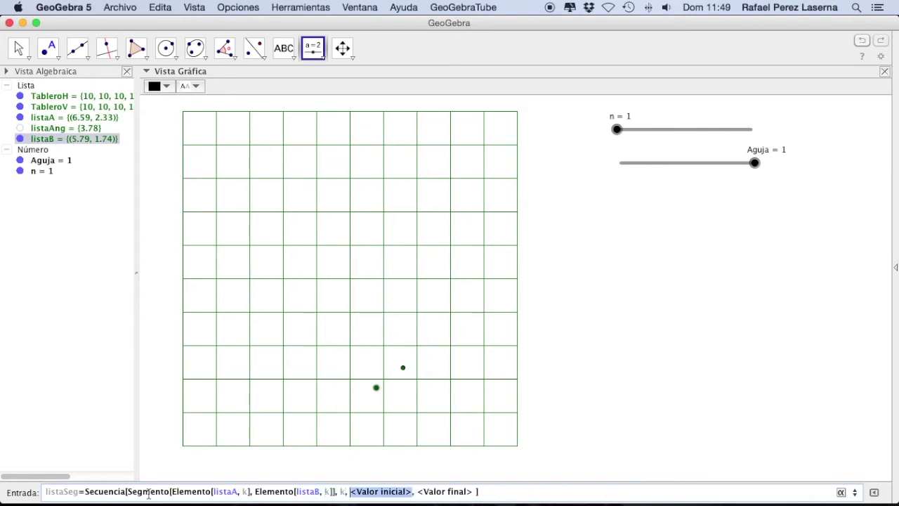
type("1")
key("Tab")
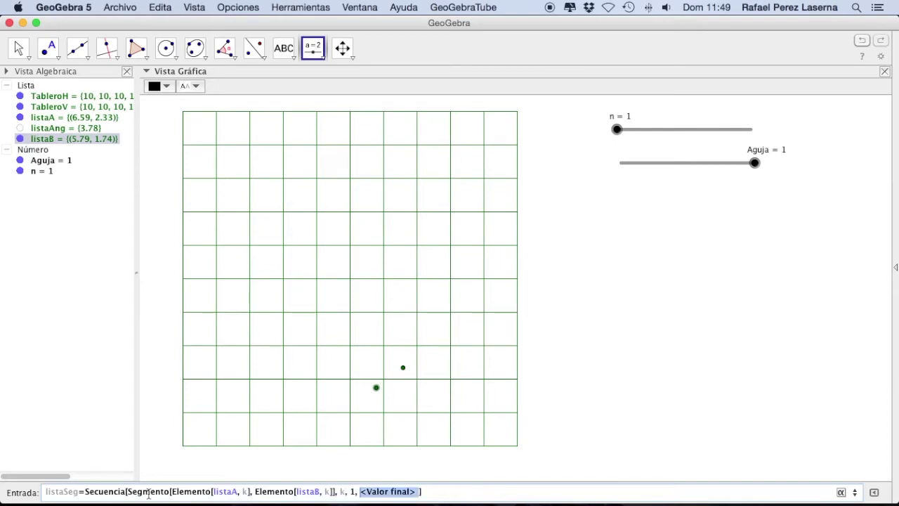
type("n")
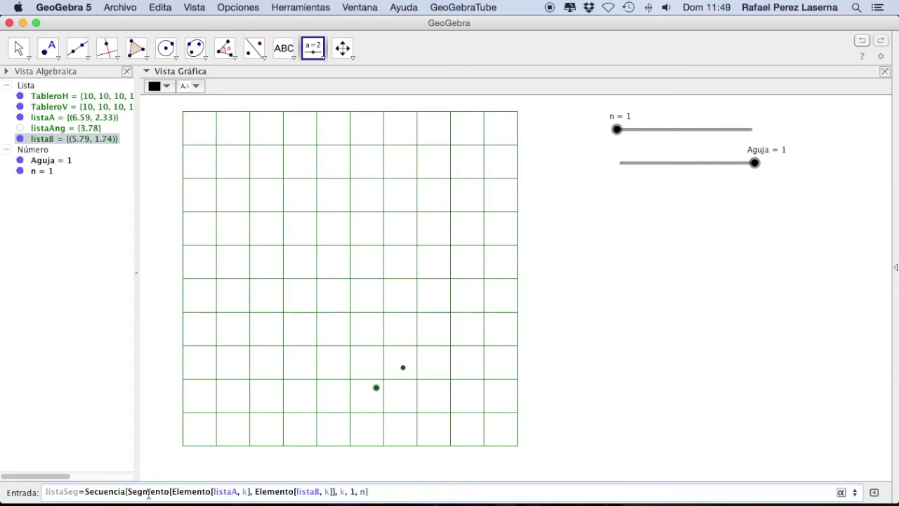
key("Return")
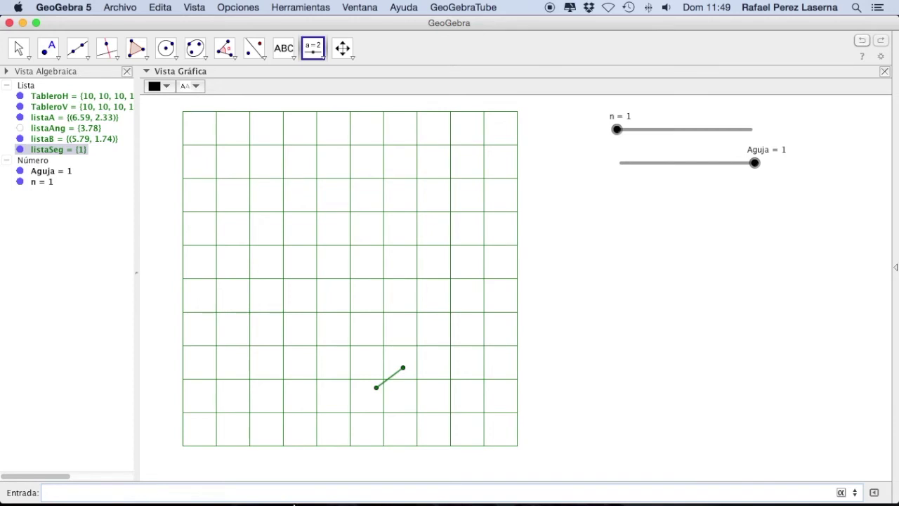
Step: Try to colour the needle segment blue with the Slider tool still active, and cancel the new slider
scroll(282, 361, "down", 1)
scroll(241, 201, "up", 1)
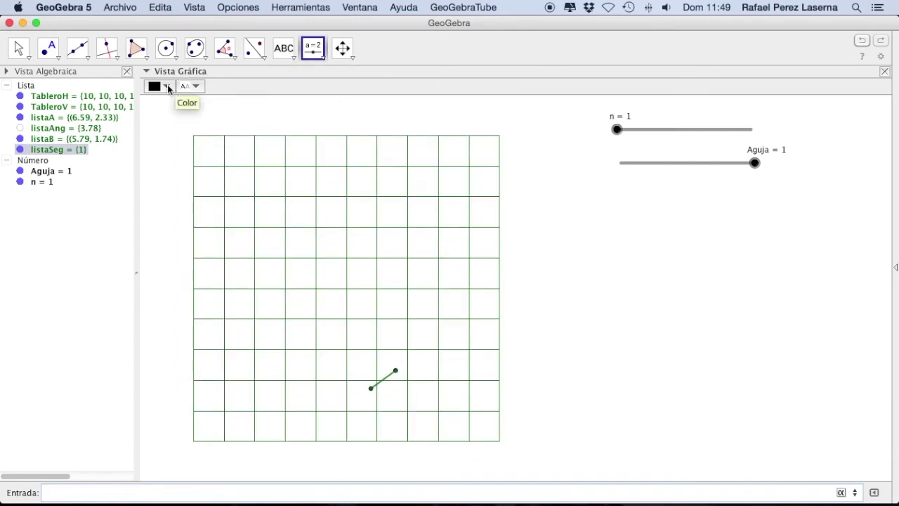
left_click(167, 87)
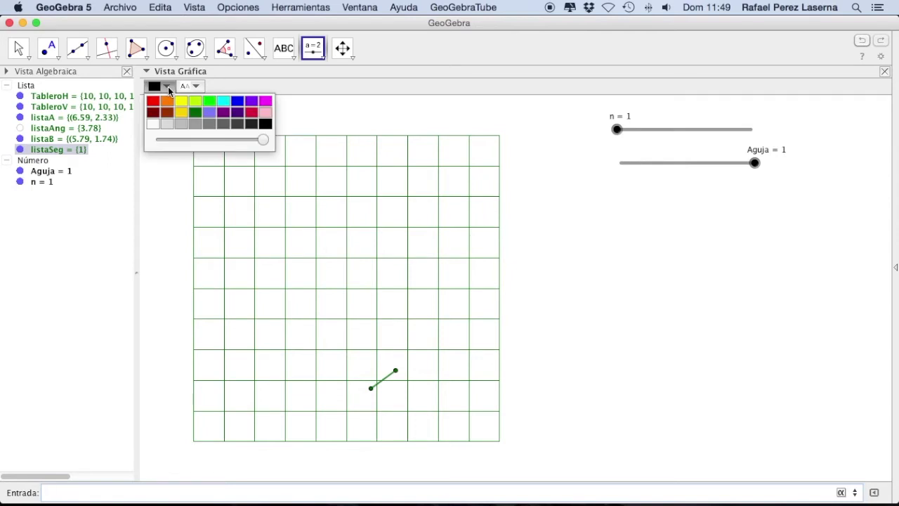
left_click(73, 153)
right_click(73, 152)
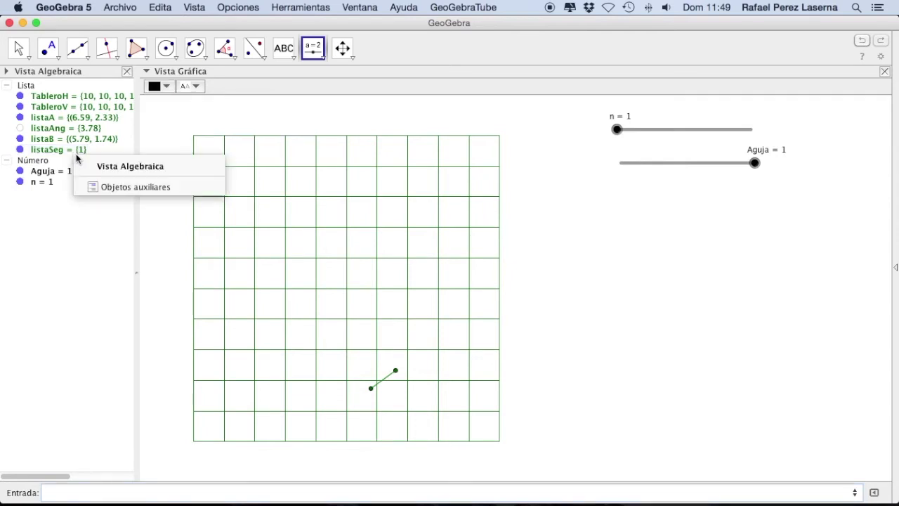
left_click(166, 90)
left_click(167, 89)
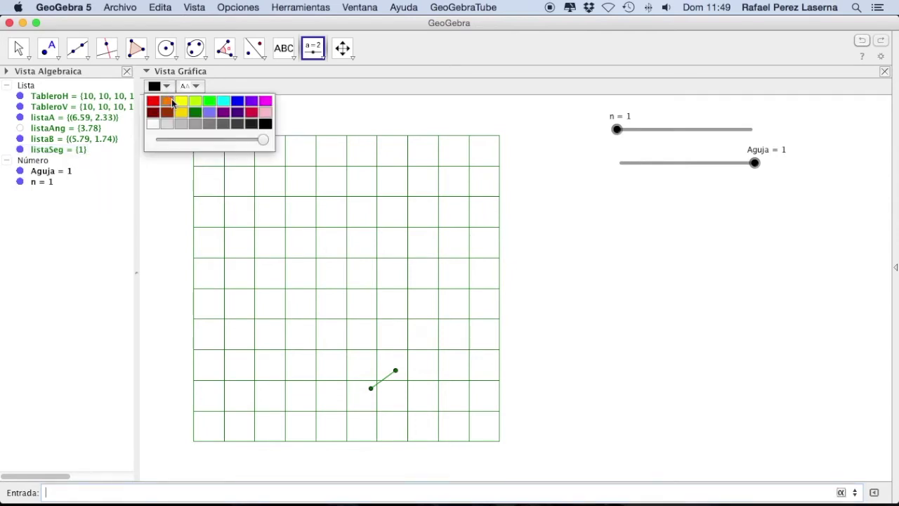
left_click(237, 100)
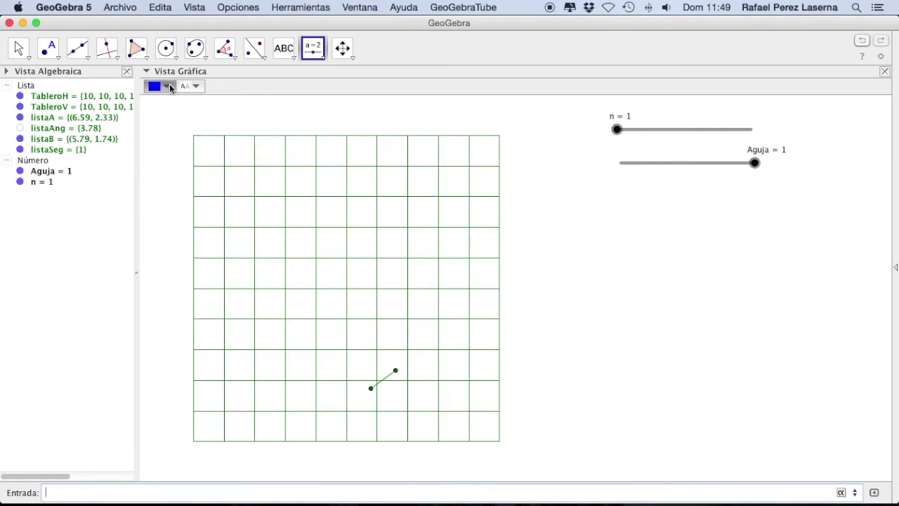
left_click(170, 86)
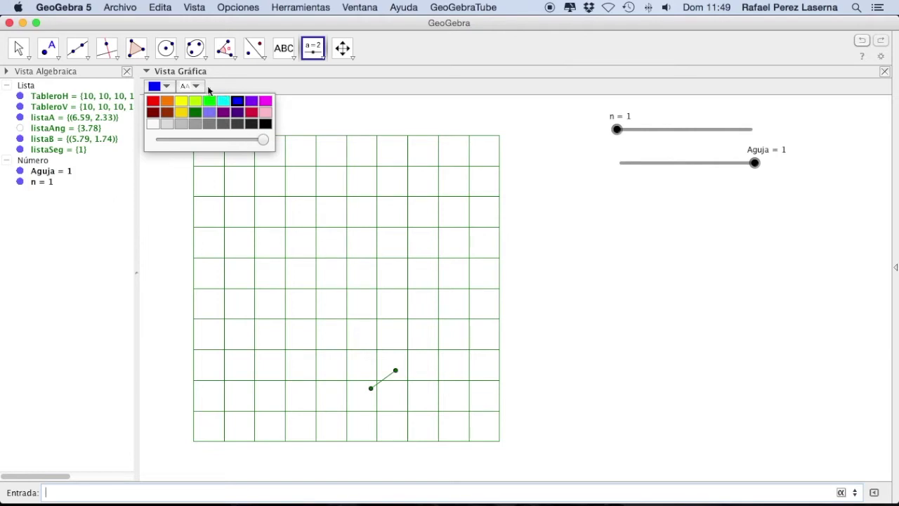
left_click(335, 113)
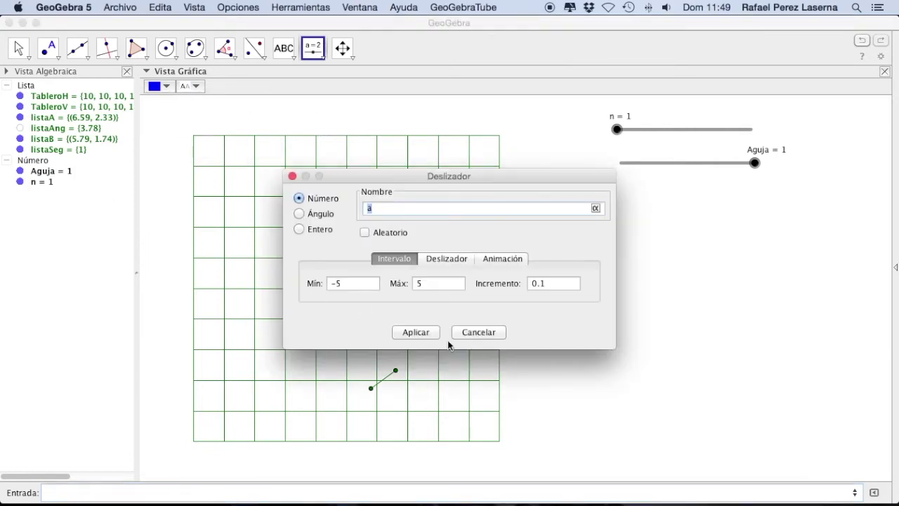
left_click(476, 333)
Step: Switch to the Move tool and colour the listaSeg segments blue
left_click(17, 50)
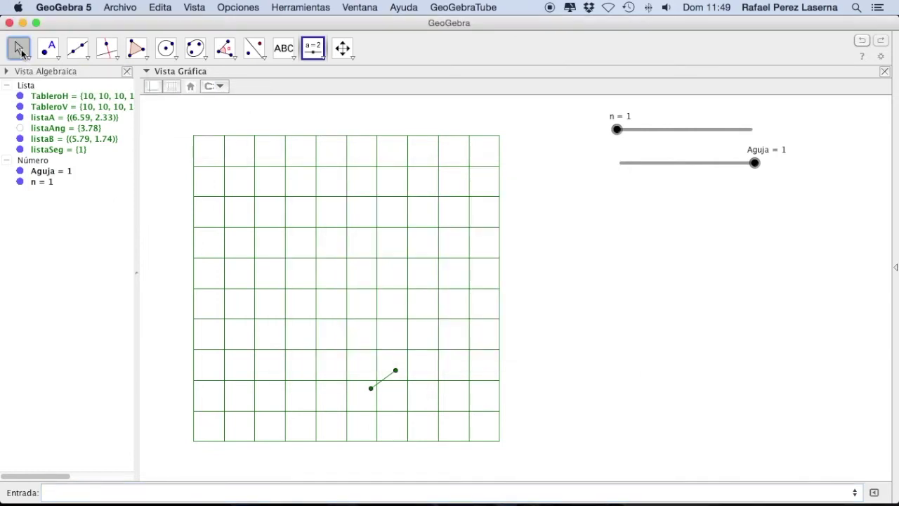
left_click(77, 150)
left_click(169, 85)
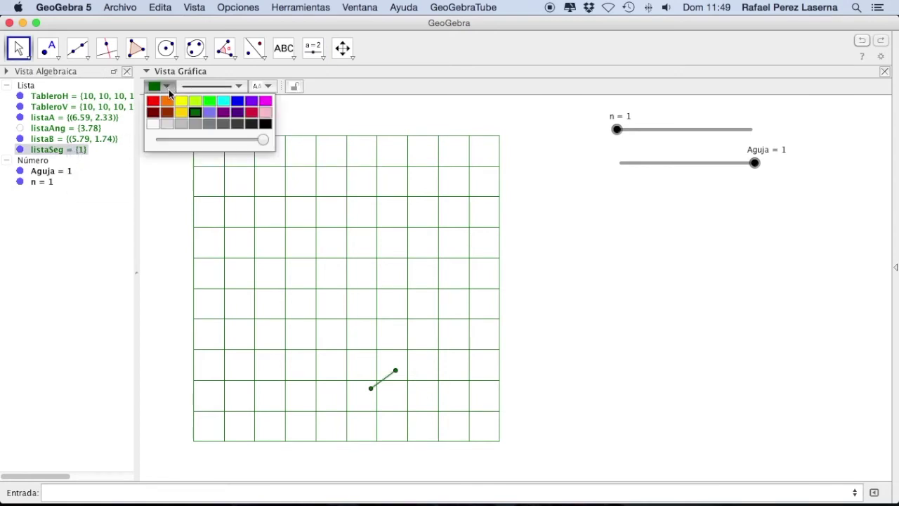
left_click(237, 101)
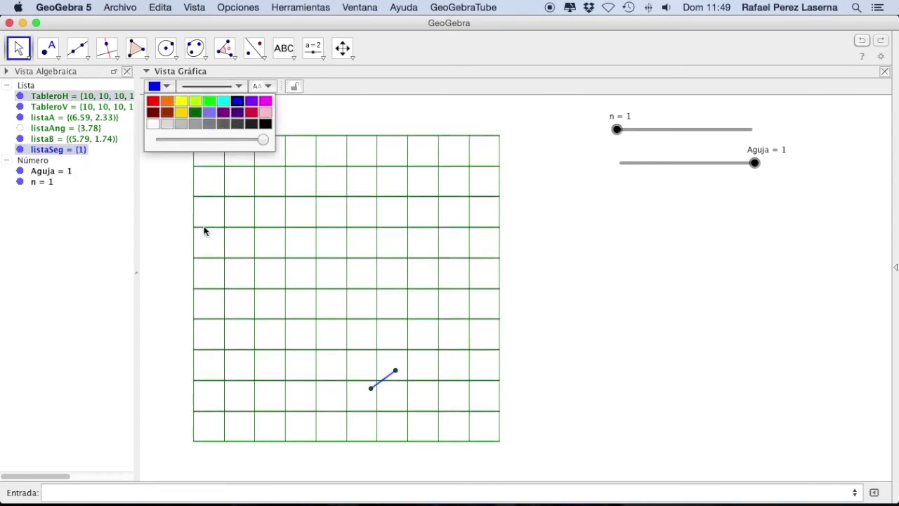
left_click(165, 222)
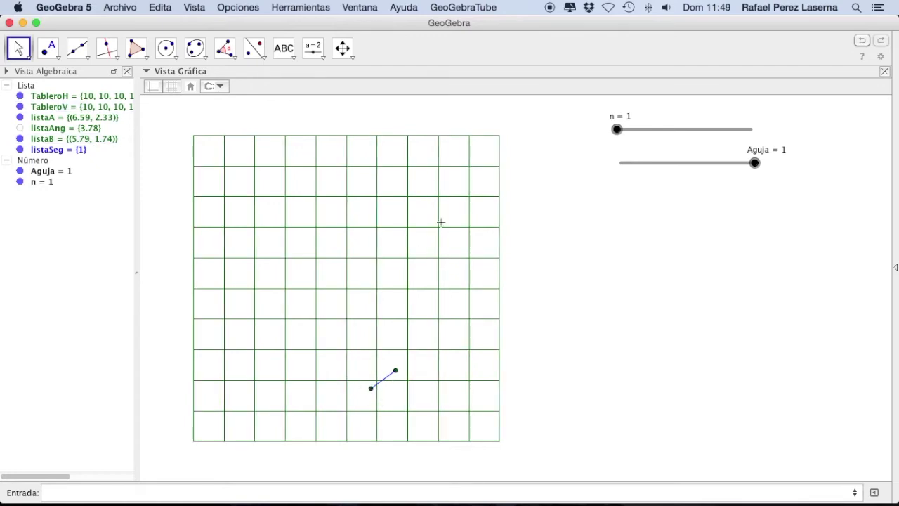
Step: Set slider n to 2 and slider Aguja to 0.8
left_click_drag(619, 129, 619, 135)
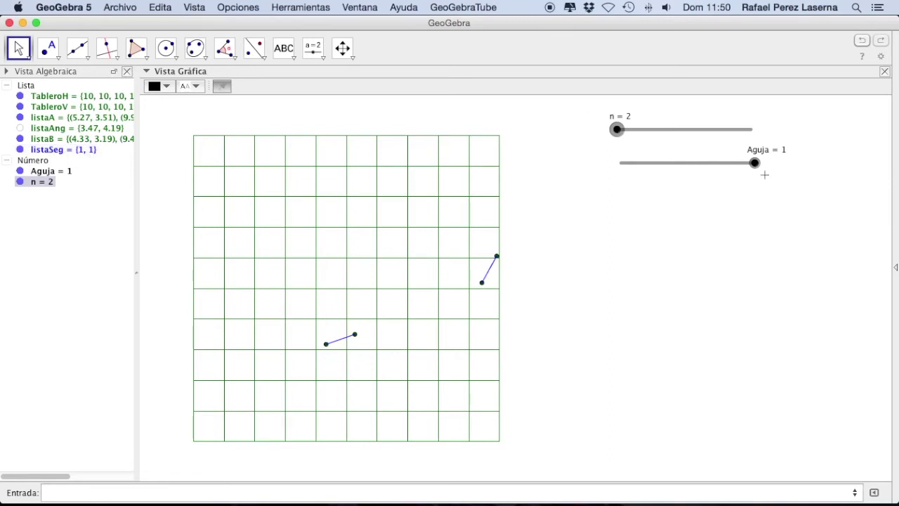
left_click_drag(757, 160, 728, 162)
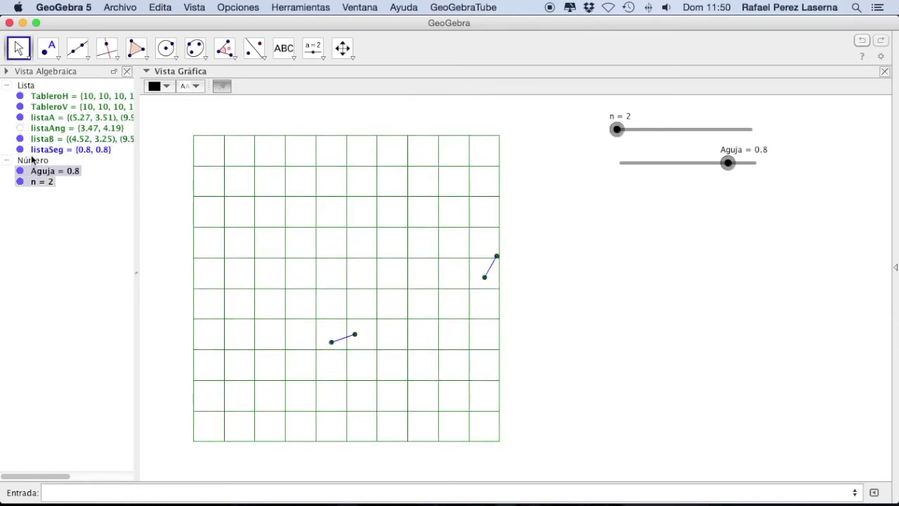
Step: Hide the listaB and listaA points so only the needle segments show on the board
left_click(19, 139)
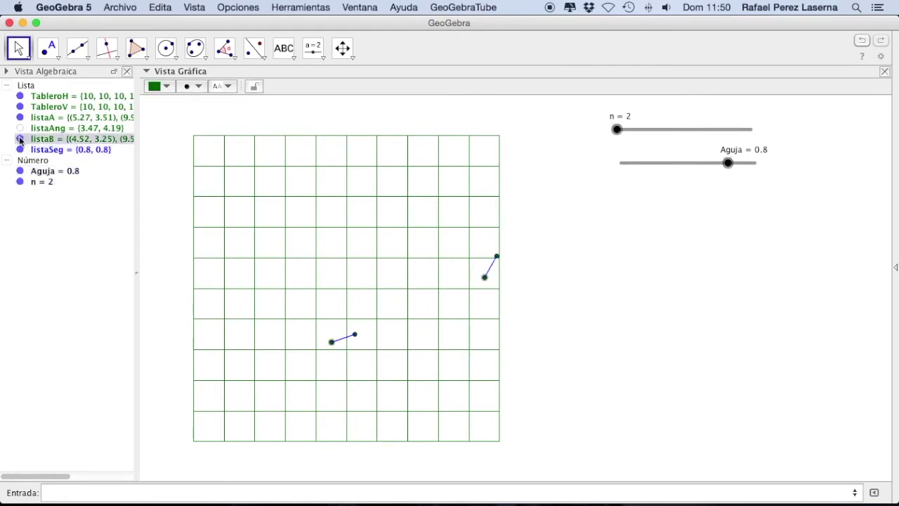
left_click(19, 118)
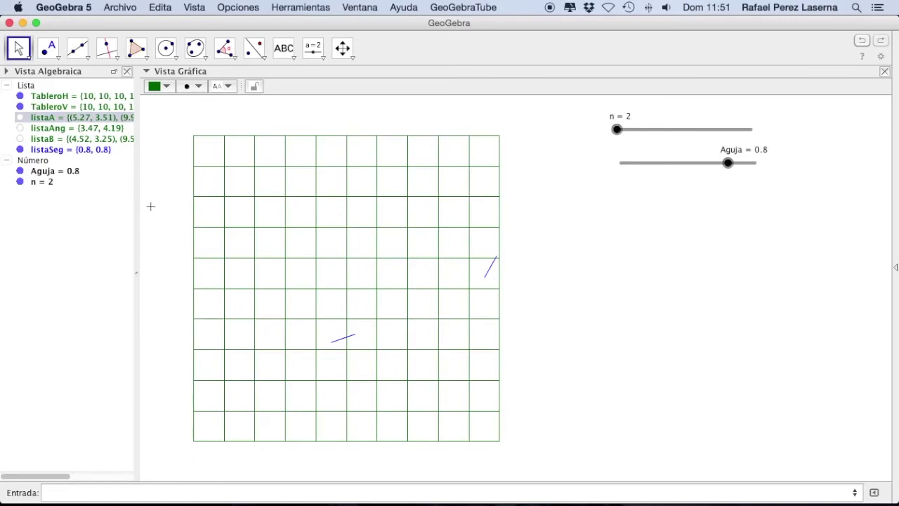
Step: Add the text "La probabilidad de que corte a una recta será:" and position it just below the sliders
left_click(283, 47)
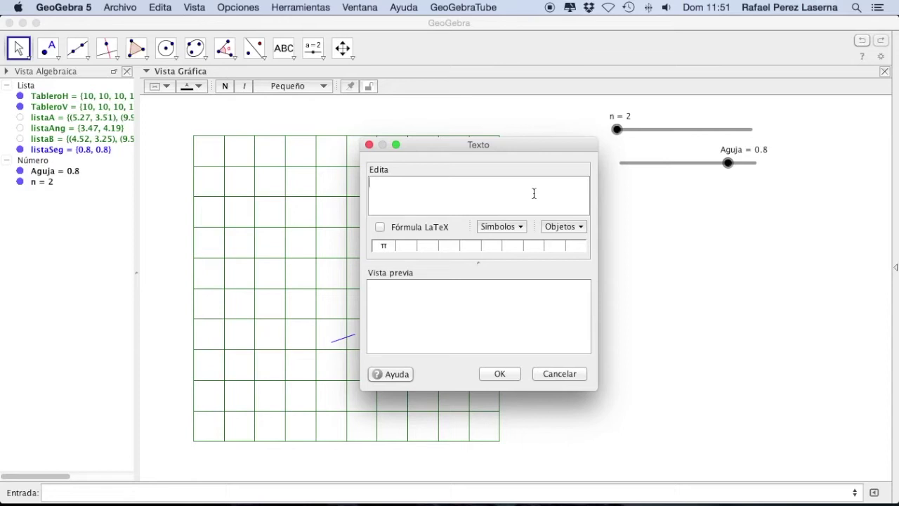
type("La probabilidad de")
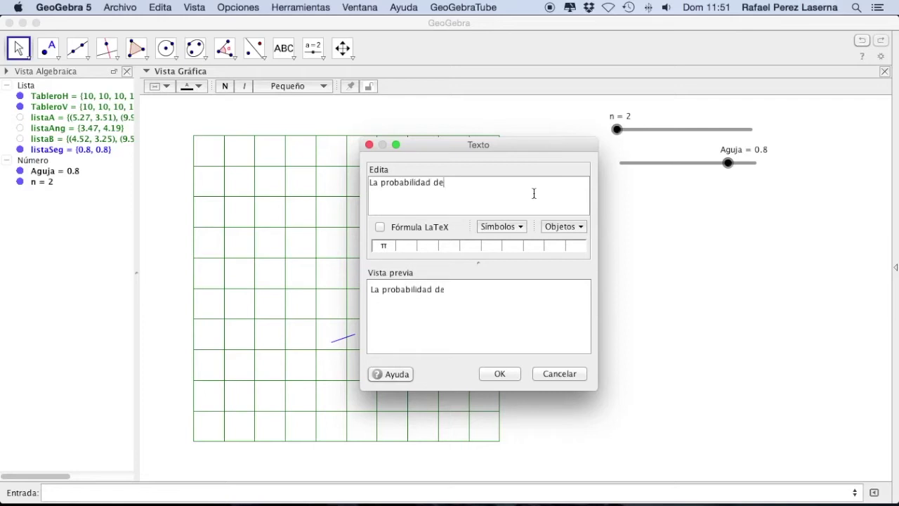
type(" que corte a u")
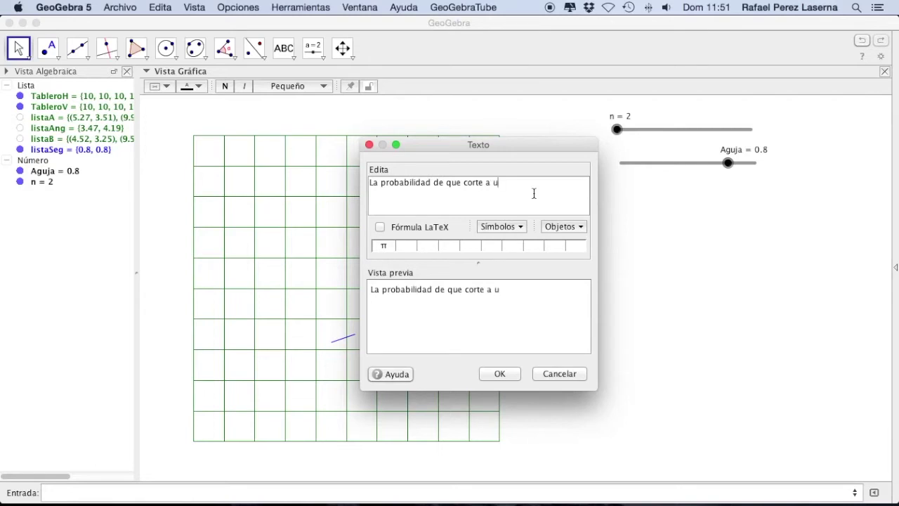
type("na recta será:")
left_click(505, 374)
left_click(576, 194)
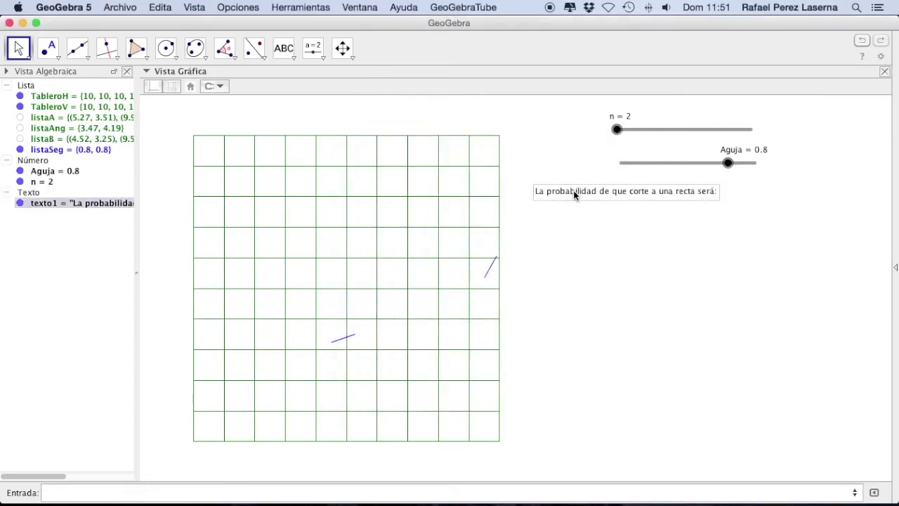
left_click_drag(575, 198, 566, 203)
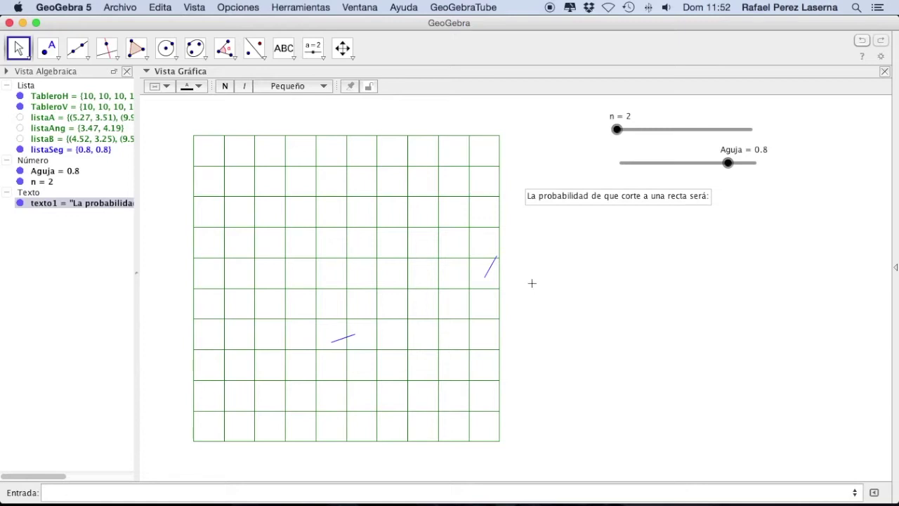
Step: Start a LaTeX text below the first text, entering "P_{1}=" followed by an empty fraction template
left_click(284, 50)
left_click(551, 231)
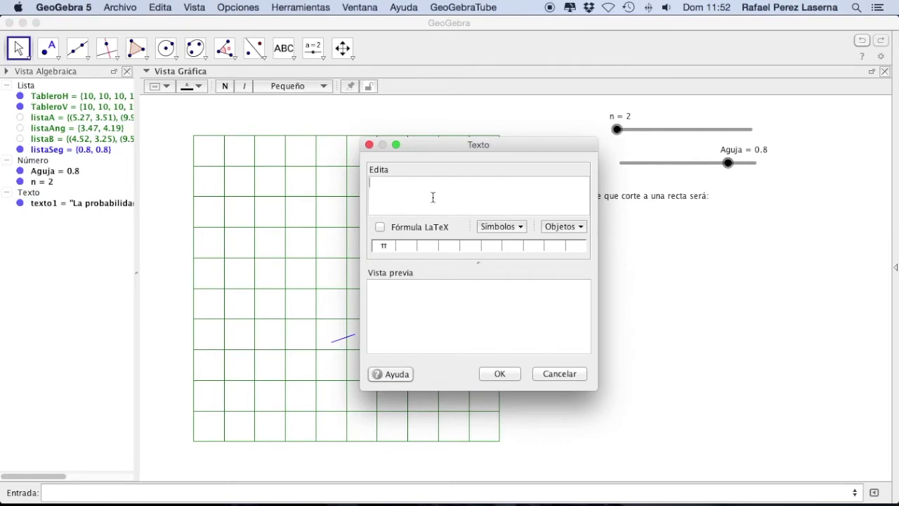
left_click(394, 227)
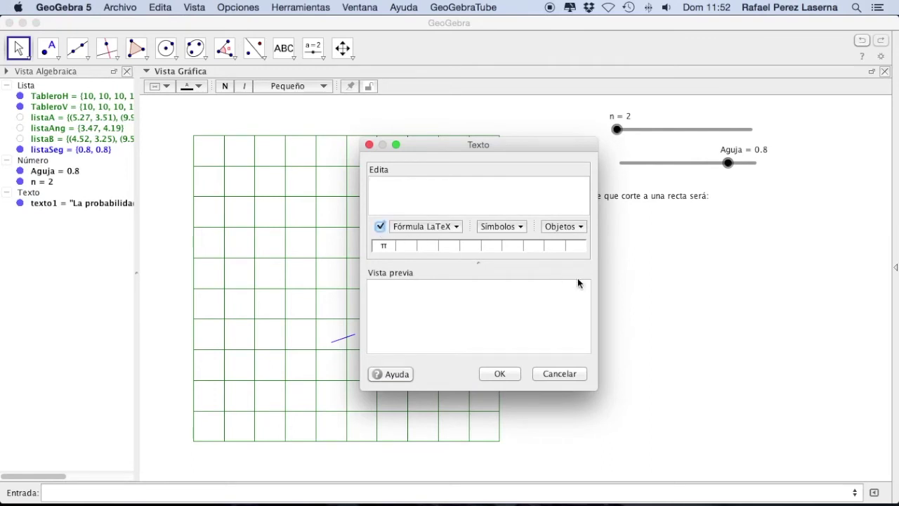
left_click(441, 190)
type("P")
type(" {}")
key("Left")
type("1")
left_click(451, 226)
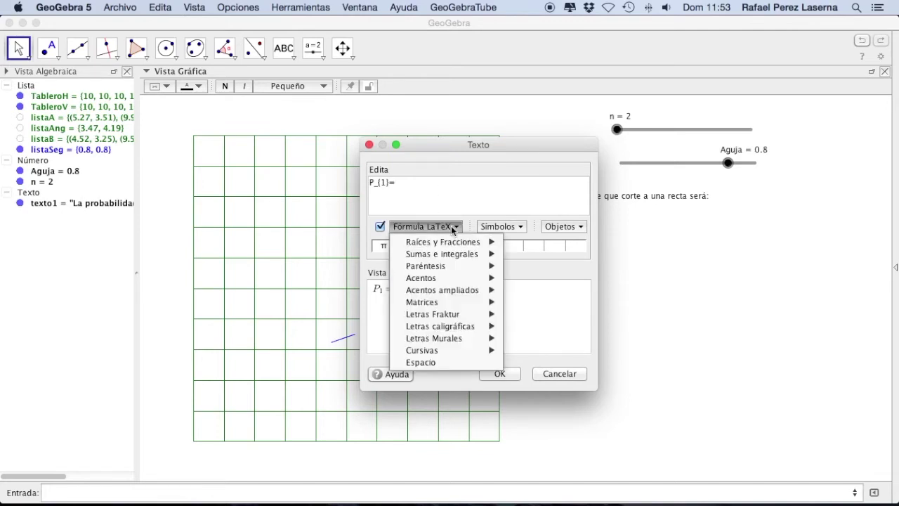
mouse_move(461, 247)
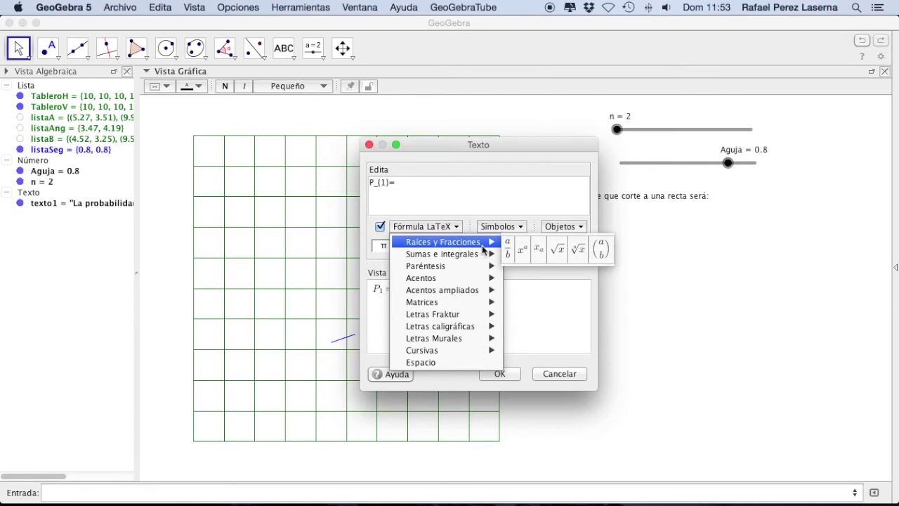
left_click(507, 248)
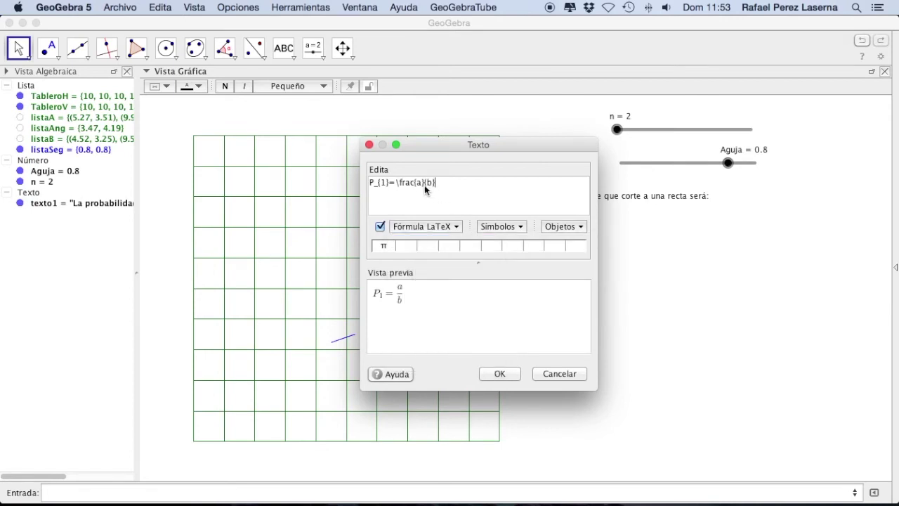
Step: Fill the fraction's numerator with "2*long \; Aguja*(2-long \; Aguja)"
key("BackSpace")
type("2")
type("*")
type("long")
type(" \\;")
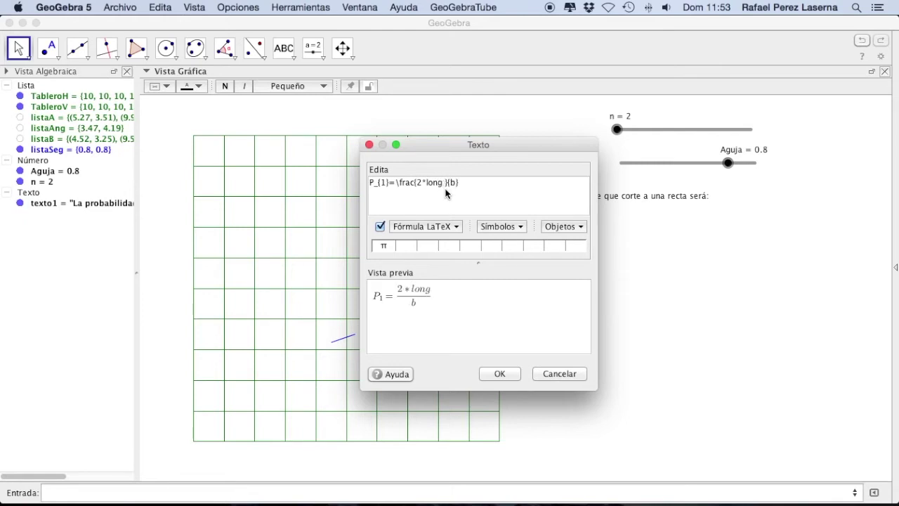
type(" Aguja*")
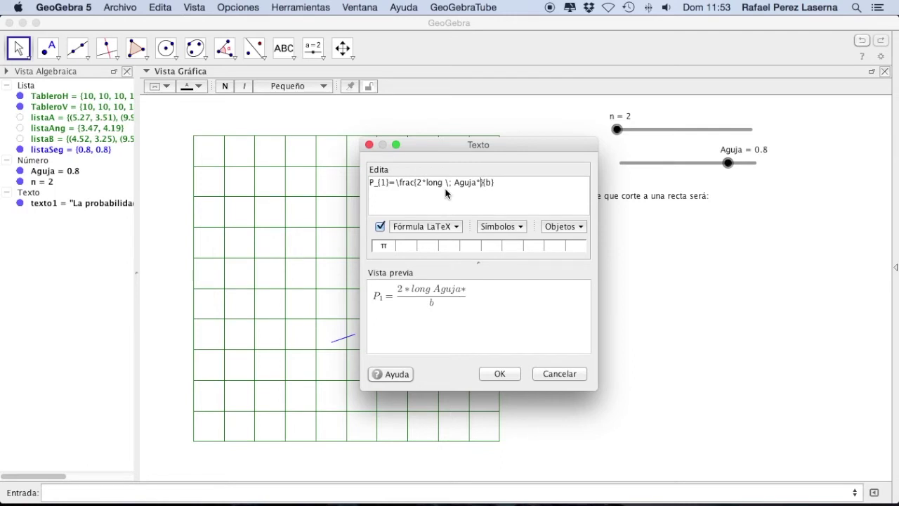
type("(2-")
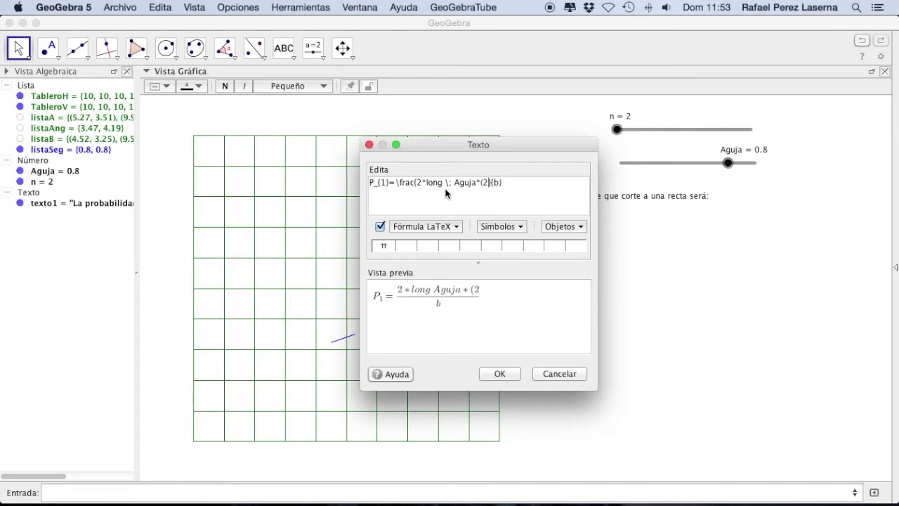
type("long")
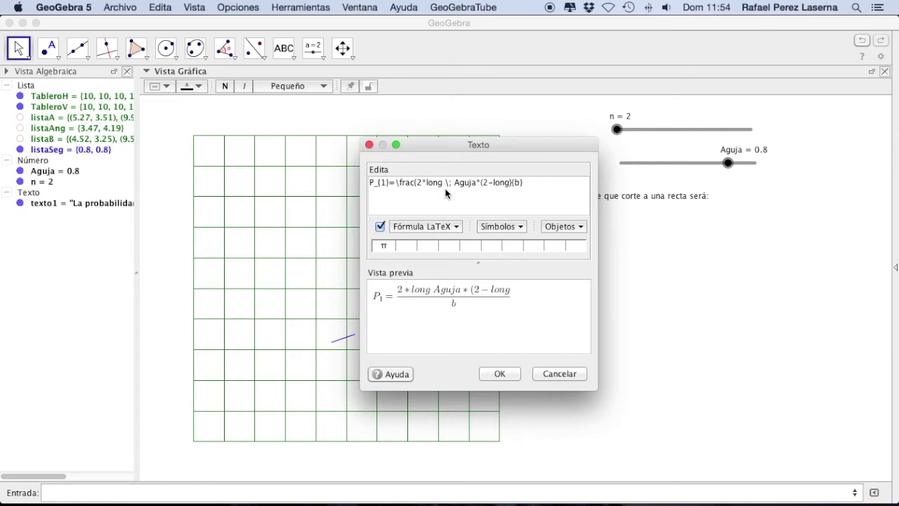
type(" \\; Aguja")
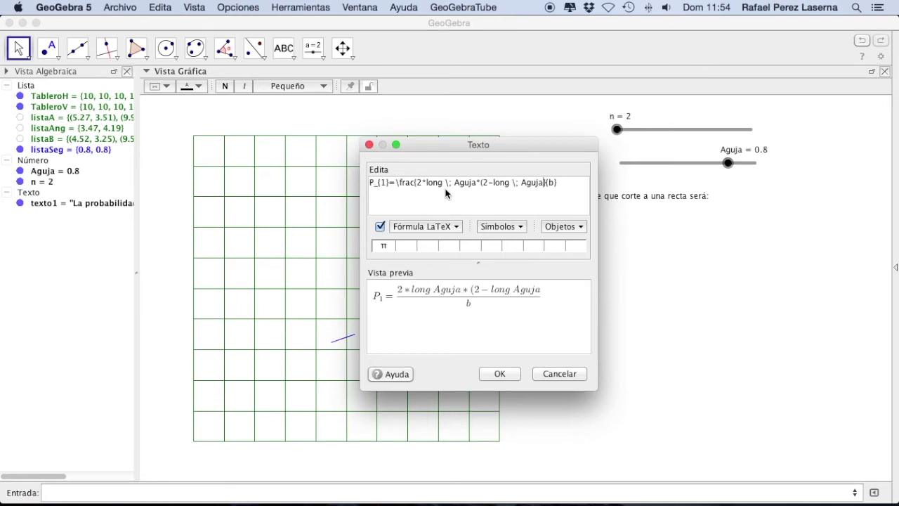
type(")")
Step: Set the fraction's denominator to "\pi" and create the formula text
key("BackSpace")
type("\\pi")
left_click(499, 373)
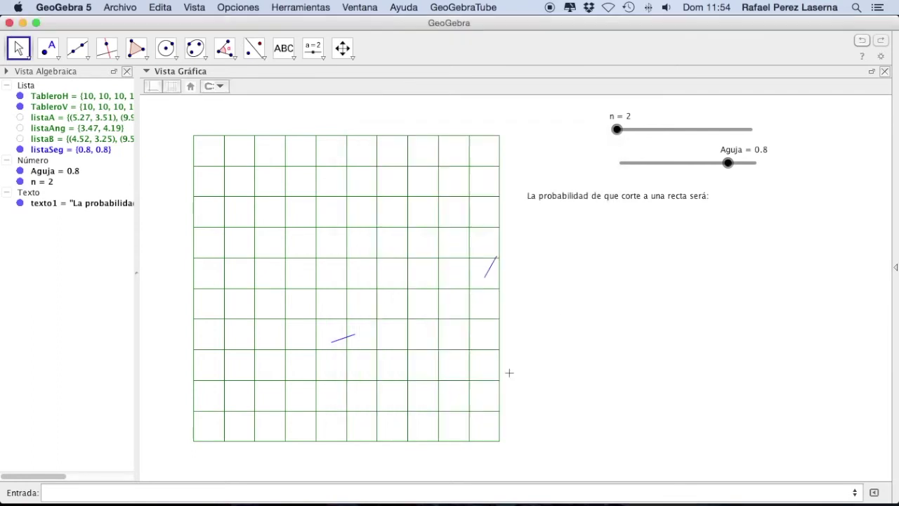
Step: Place the P₁ formula just below the probability text and set its font size to Mediano
left_click(618, 238)
left_click_drag(619, 238, 608, 232)
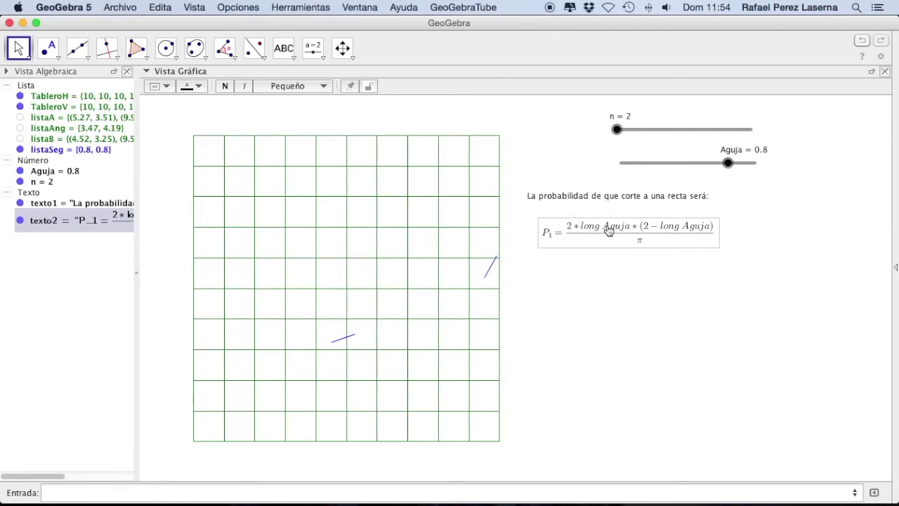
left_click(307, 87)
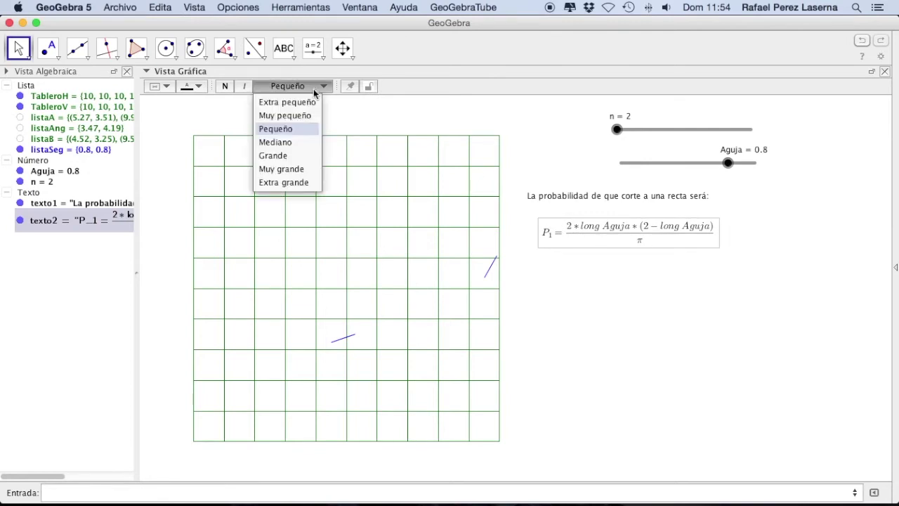
left_click(305, 144)
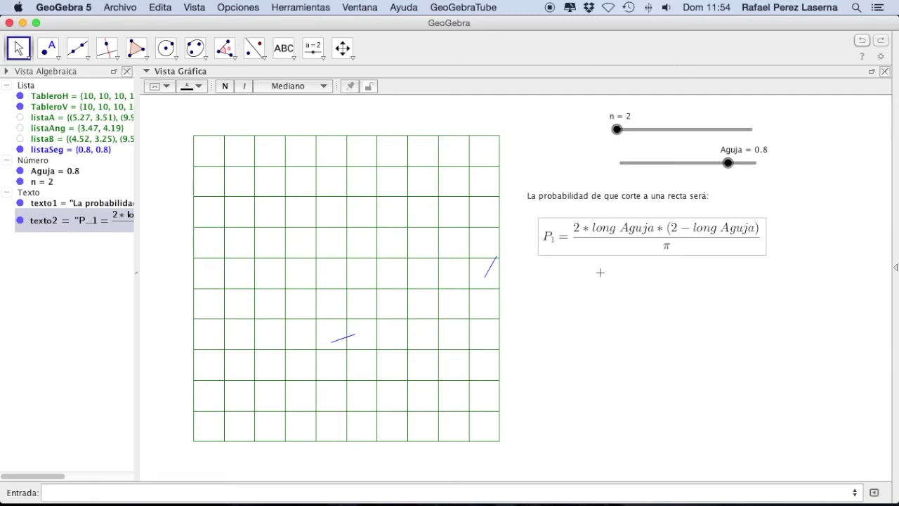
Step: Reopen the P₁ formula for editing, append "=" and a second fraction template, and widen the editing window
right_click(629, 236)
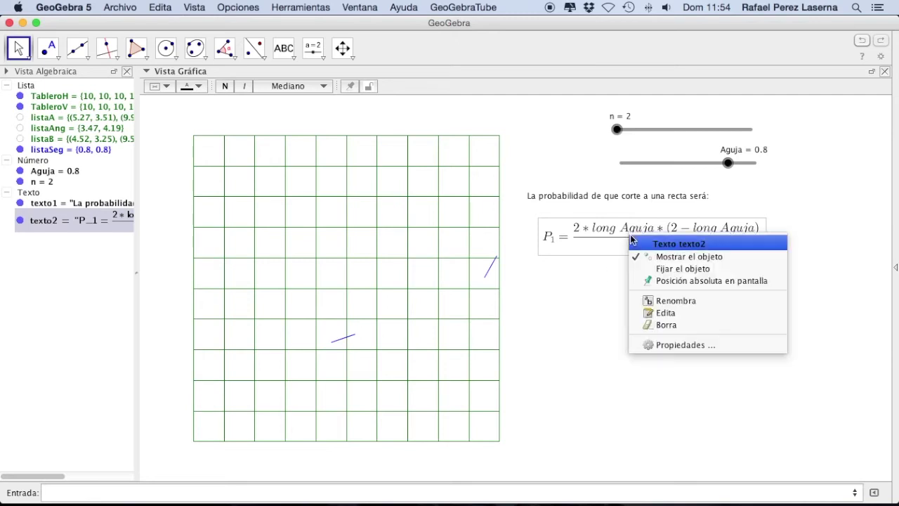
left_click(587, 238)
double_click(587, 238)
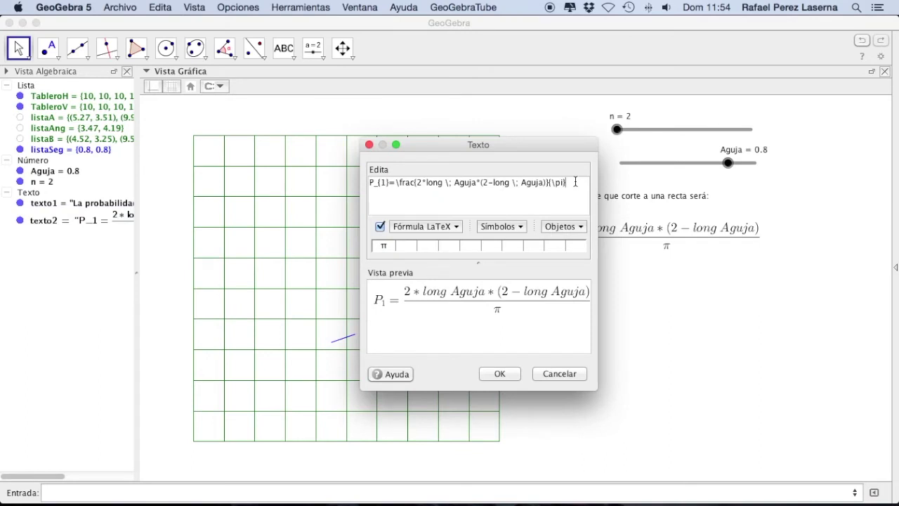
type("=")
left_click(456, 225)
mouse_move(461, 255)
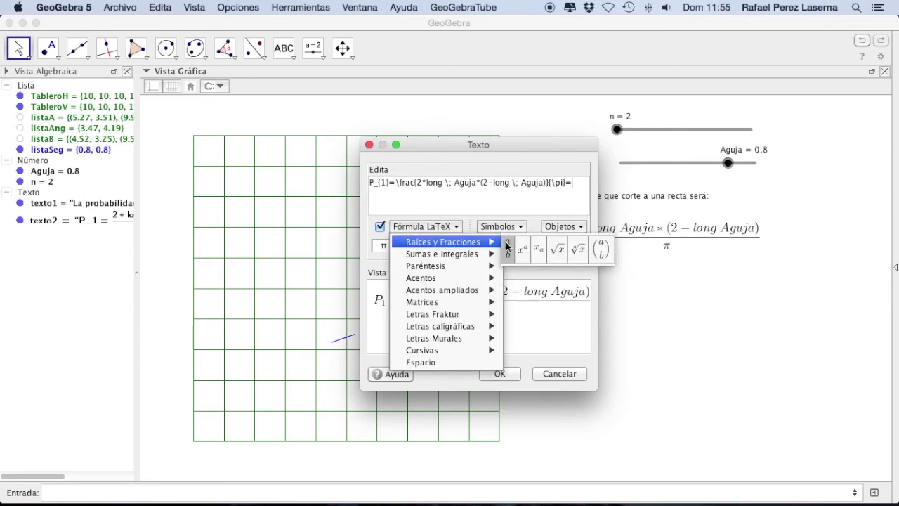
left_click(507, 244)
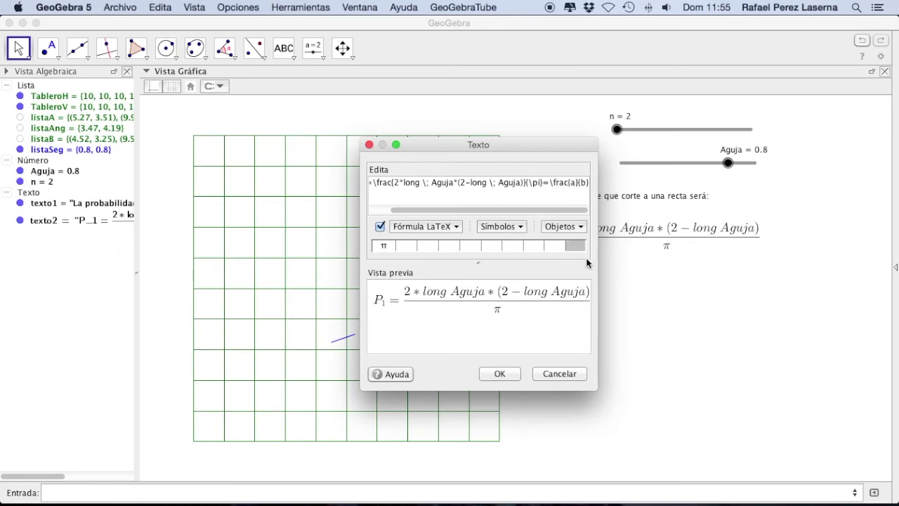
left_click_drag(600, 248, 795, 249)
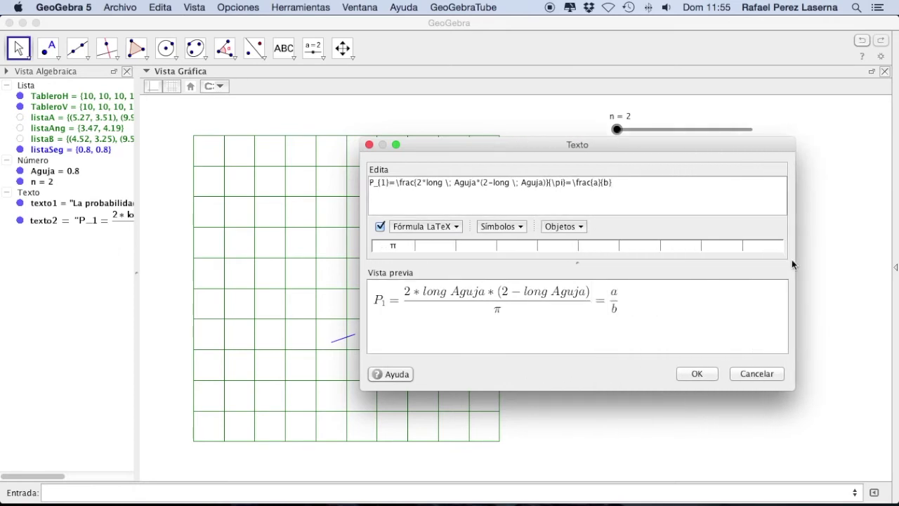
Step: Fill the second fraction's numerator with "Agujas \; Cortan \; una \; recta"
left_click(598, 182)
key("BackSpace")
type("Agujas")
type(" \\;")
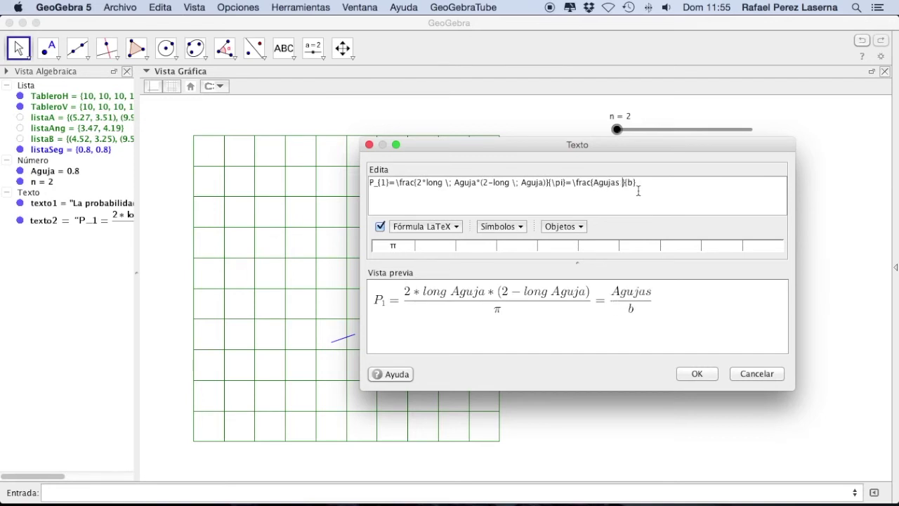
type(" Cortan")
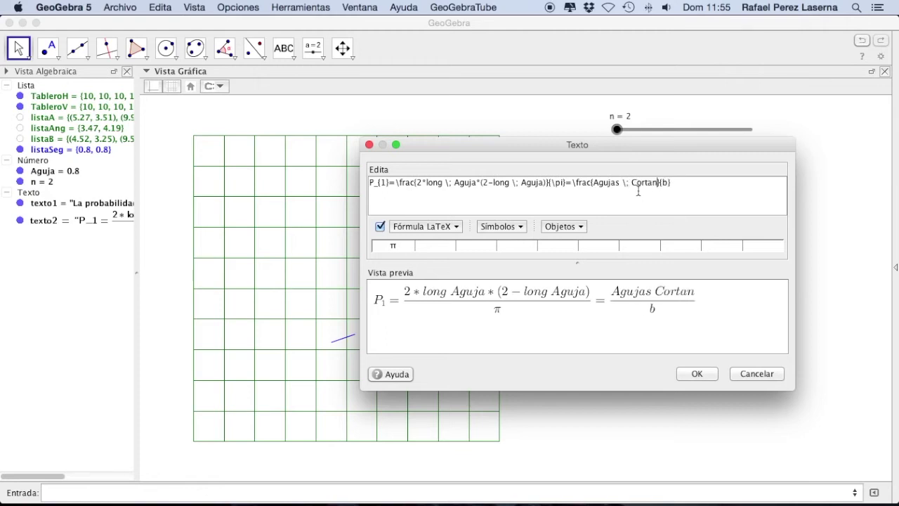
type(" \\; U")
key("BackSpace")
type("una ")
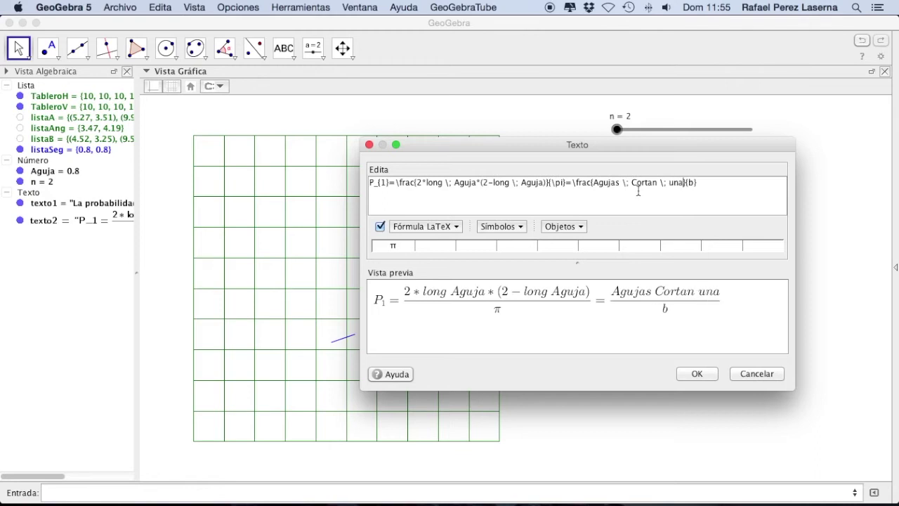
type("\\; recta")
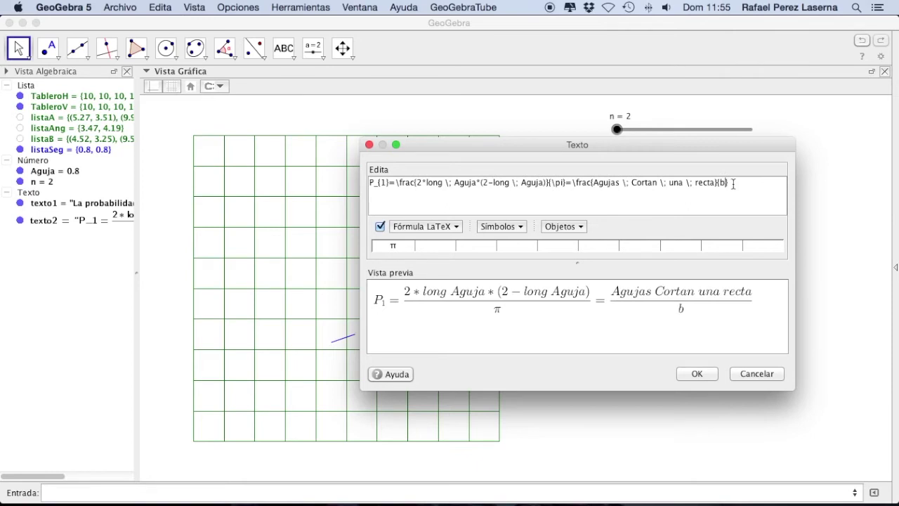
Step: Set the second fraction's denominator to "Agujas \; Totales" and shift the finished formula toward the board so it fits the view
key("BackSpace")
type("Agujas \\; Totales")
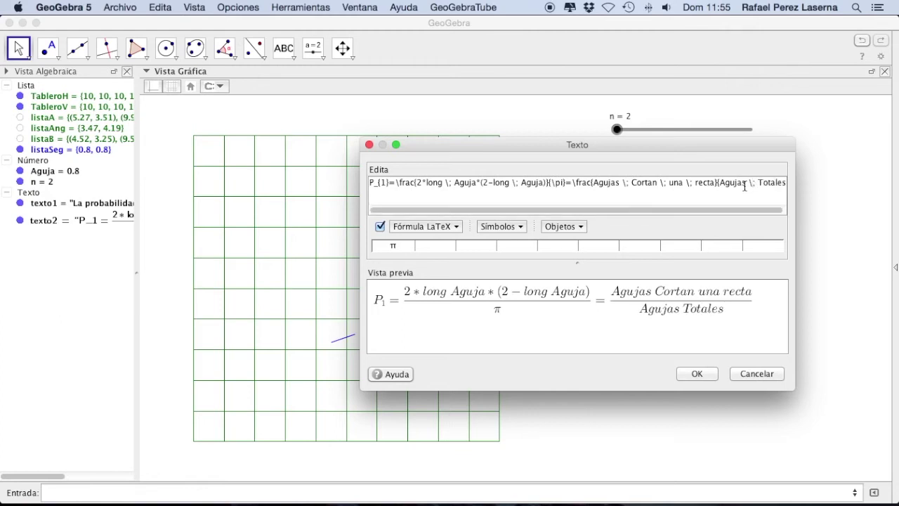
left_click(697, 373)
left_click_drag(673, 237, 638, 237)
left_click(644, 318)
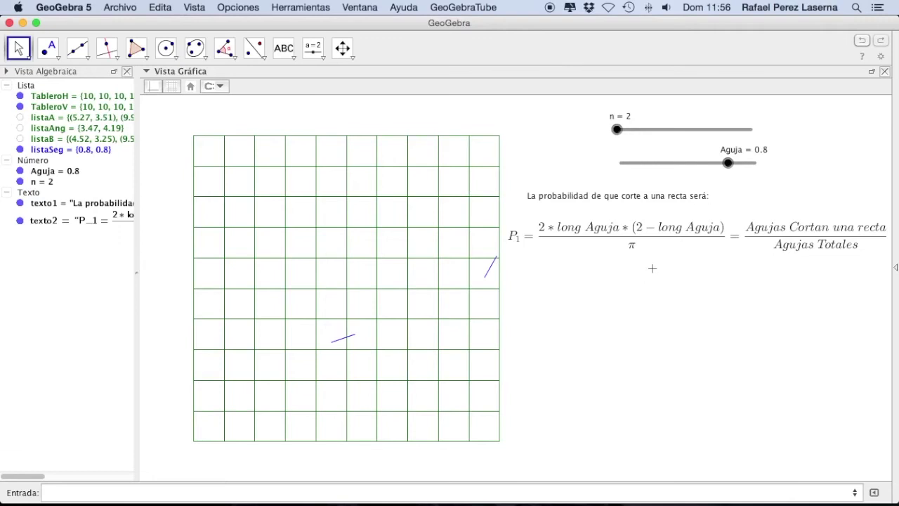
left_click(703, 255)
Step: Switch to Adobe Reader and examine the list formulas for needles crossing none, one and two lines in ProblemadeBuffon-Laplace.Listas.pdf
mouse_move(546, 503)
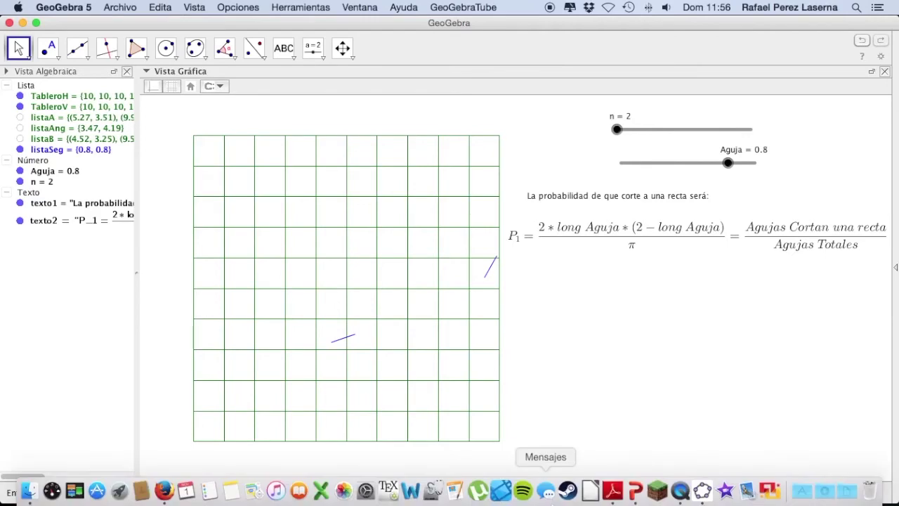
left_click(612, 492)
scroll(441, 320, "down", 5)
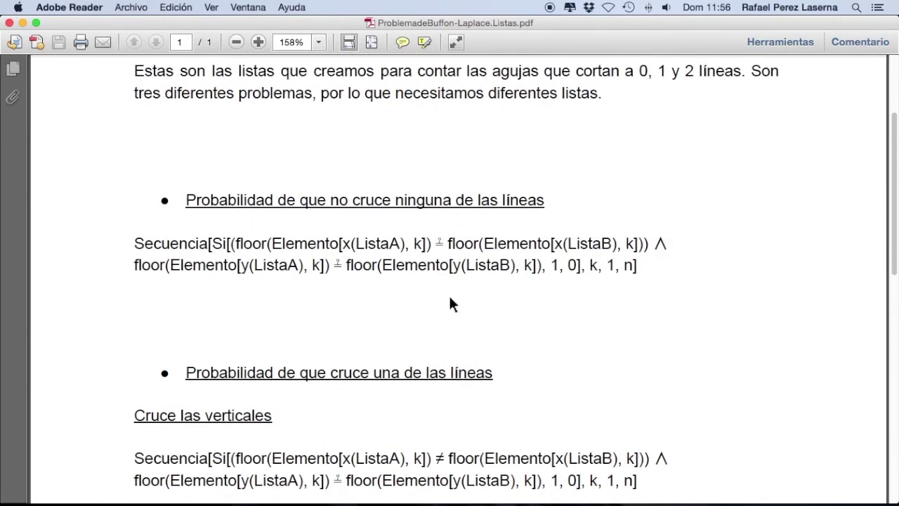
scroll(450, 300, "down", 1)
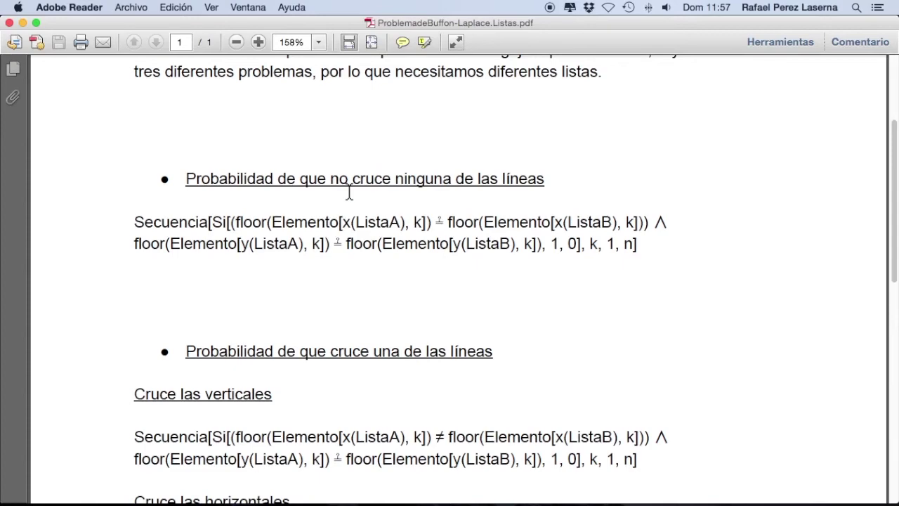
scroll(375, 225, "down", 5)
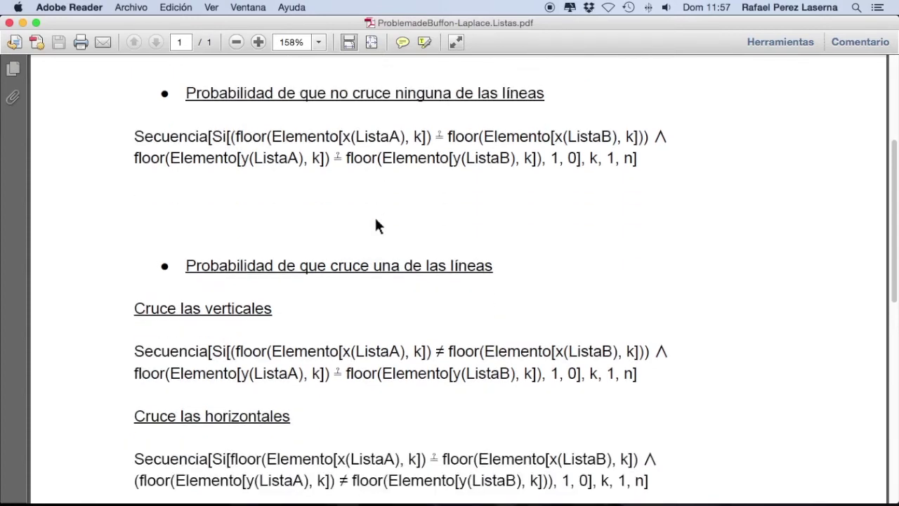
scroll(376, 223, "down", 5)
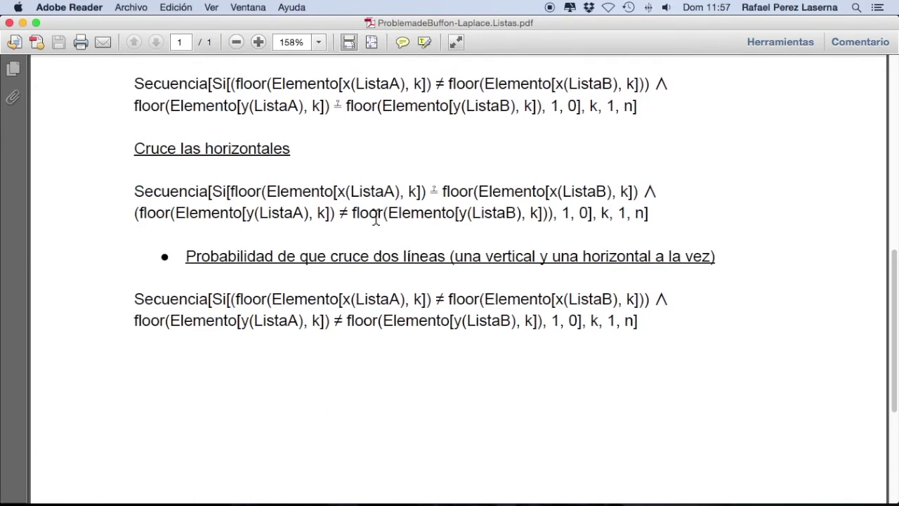
scroll(377, 221, "up", 2)
scroll(375, 219, "up", 1)
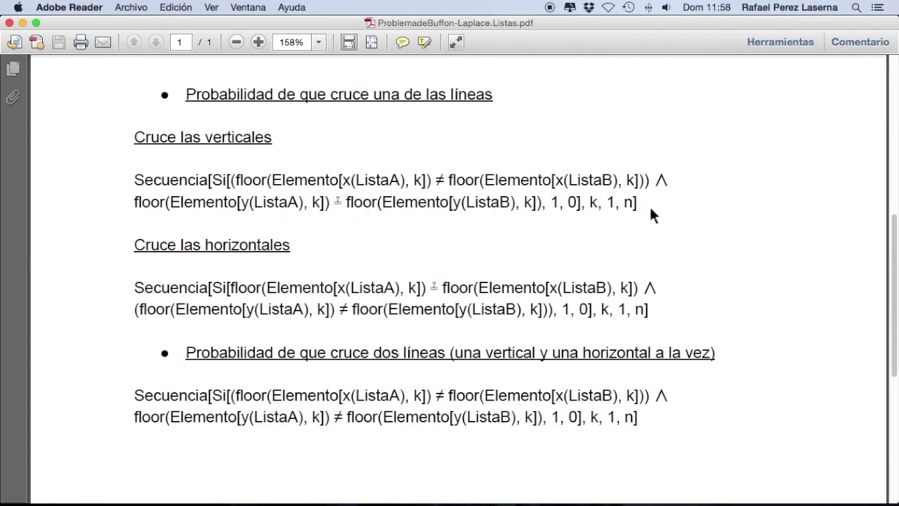
Step: Copy the list formula under "Cruce las verticales" from the PDF and switch to GeoGebra
left_click_drag(640, 203, 141, 181)
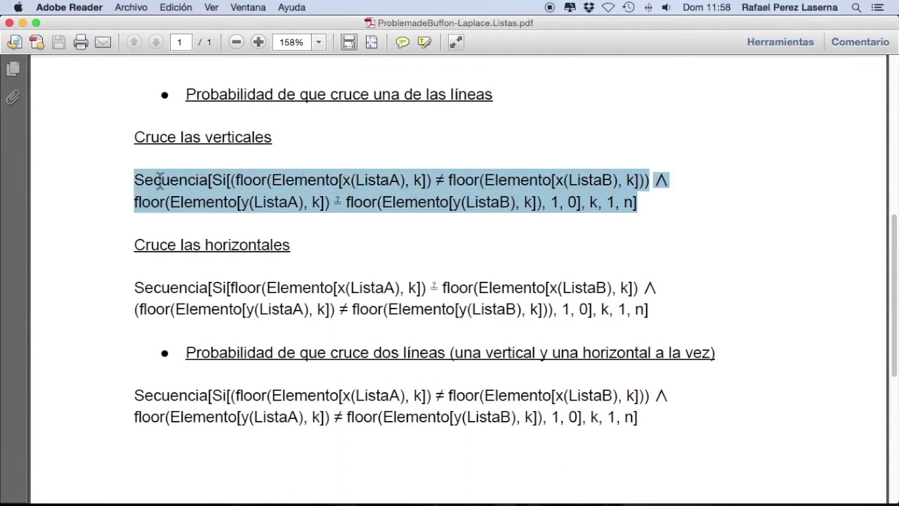
right_click(169, 188)
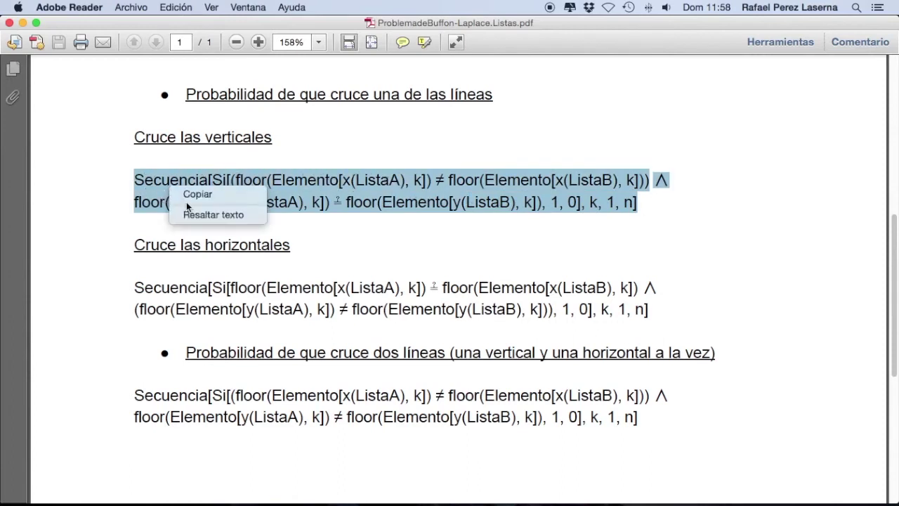
left_click(191, 200)
mouse_move(341, 495)
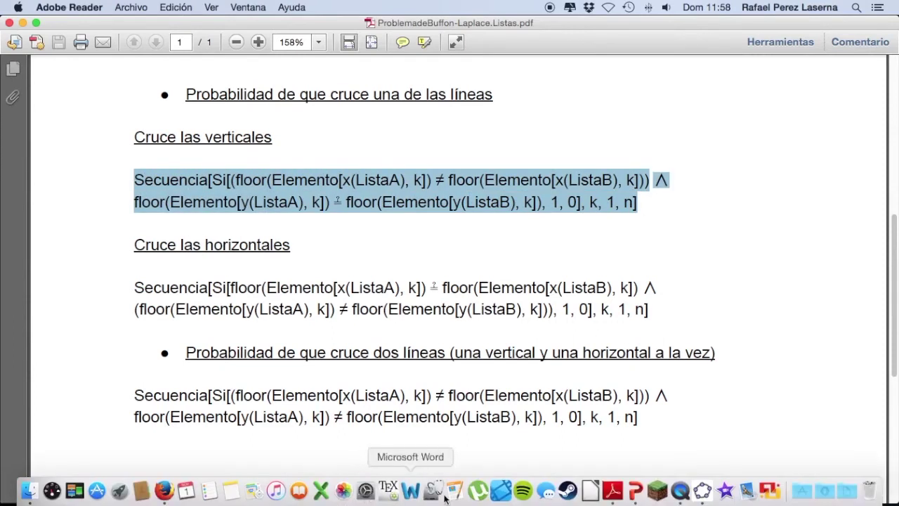
left_click(702, 490)
Step: Try to define CorteV with the copied vertical-crossing formula, declining slider creation for ListaA and ListaB
left_click(142, 489)
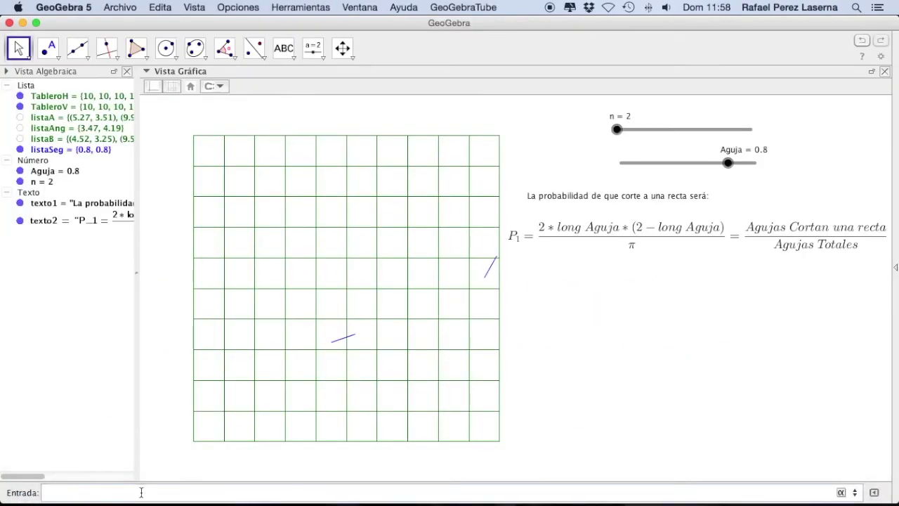
type("CorteV=")
key("super+v")
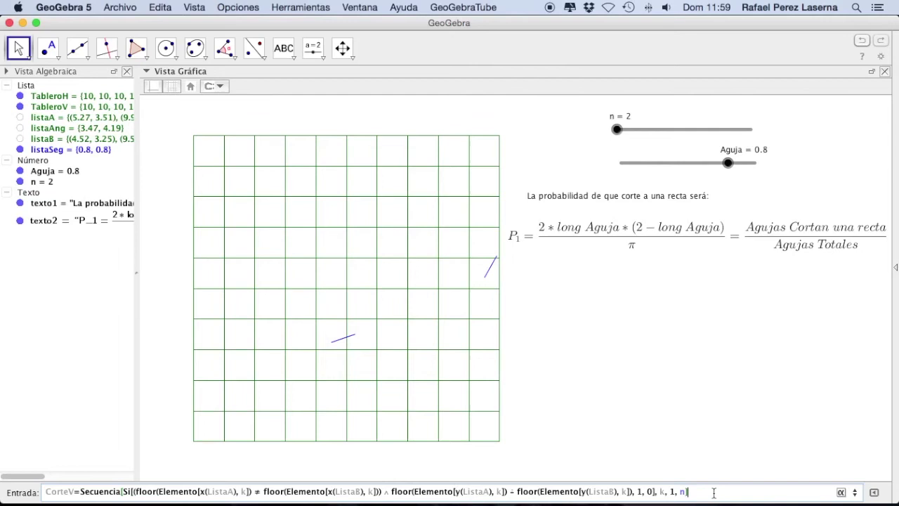
key("Return")
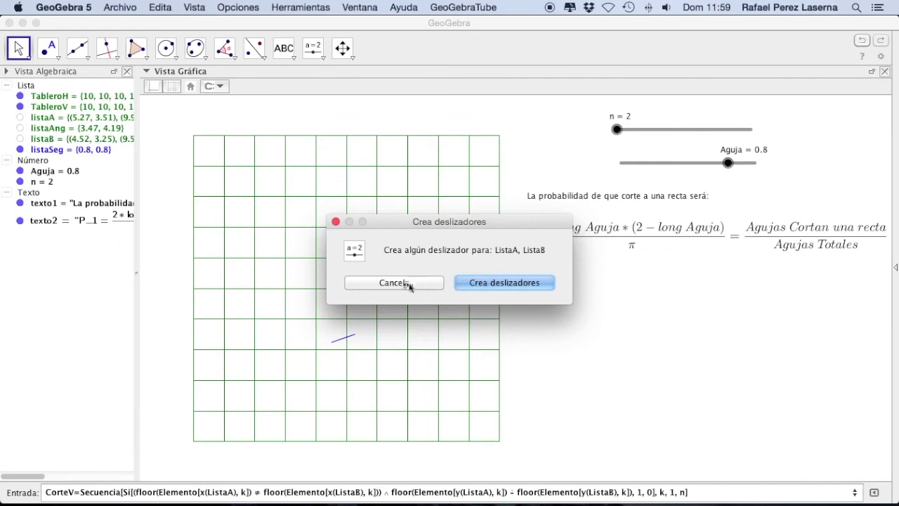
left_click(411, 284)
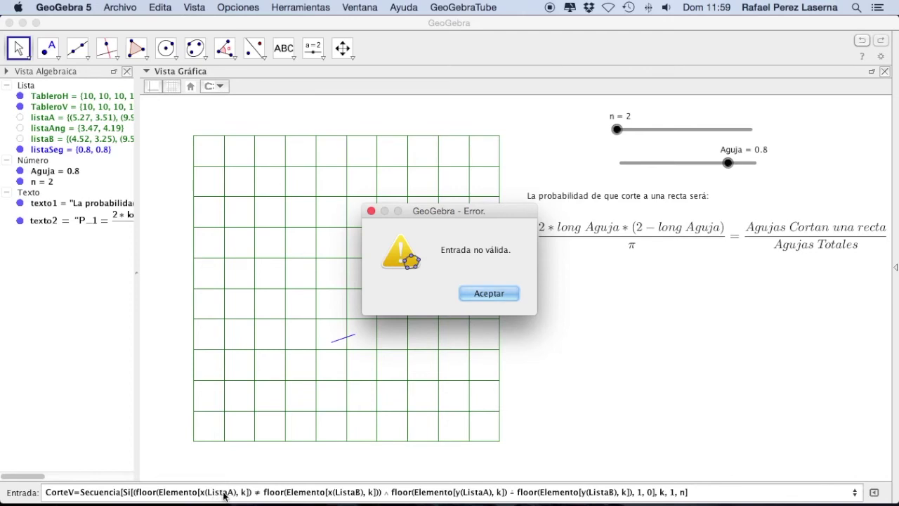
left_click(485, 292)
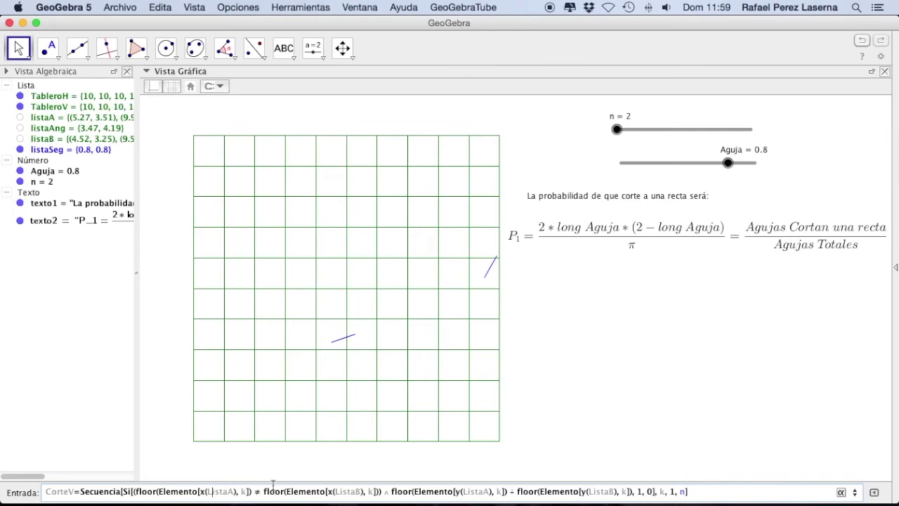
Step: In the CorteV formula, correct the two x-coordinate list references to lowercase listaA and listaB
key("BackSpace")
type("l")
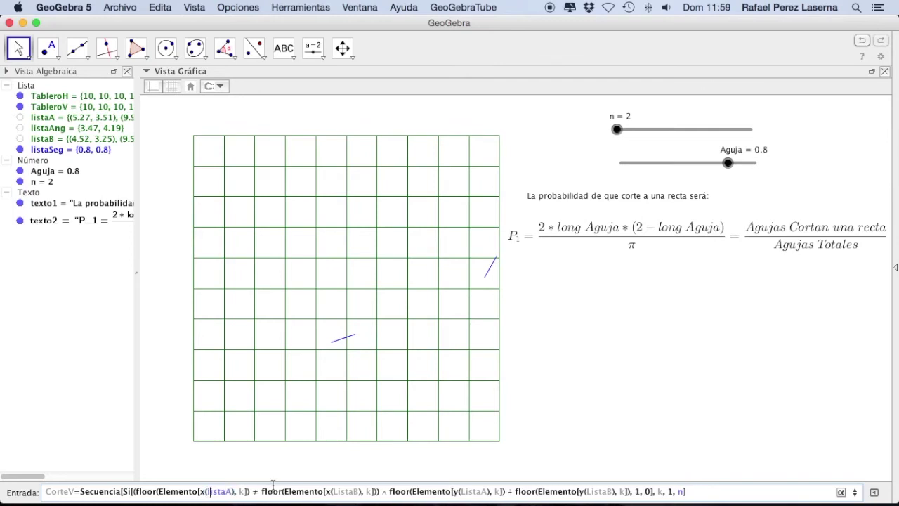
key("Right")
key("Right")
key("Right")
key("Right")
key("Right")
key("Right")
key("Right")
key("Right")
key("Right")
key("Right")
key("Right")
key("Right")
key("Right")
key("Right")
key("Right")
key("Right")
key("Right")
key("Right")
key("Right")
key("Right")
key("Right")
key("Right")
key("BackSpace")
type("l")
Step: Correct the two y-coordinate references to lowercase listaA and listaB and create the CorteV list
key("Right")
key("Right")
key("Right")
key("Right")
key("Right")
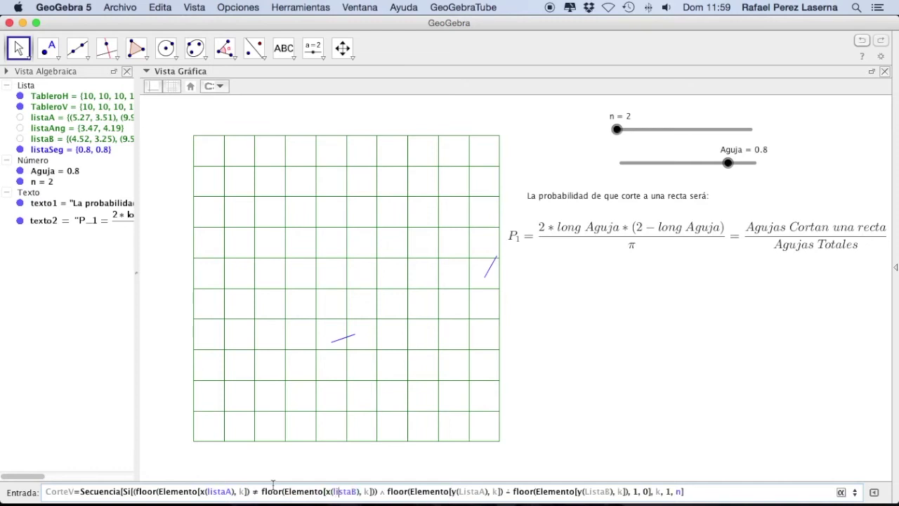
key("Right")
key("Right")
key("Right")
key("Right")
key("Right")
key("Right")
key("Right")
key("Right")
key("Right")
key("Right")
key("Right")
key("BackSpace")
type("l")
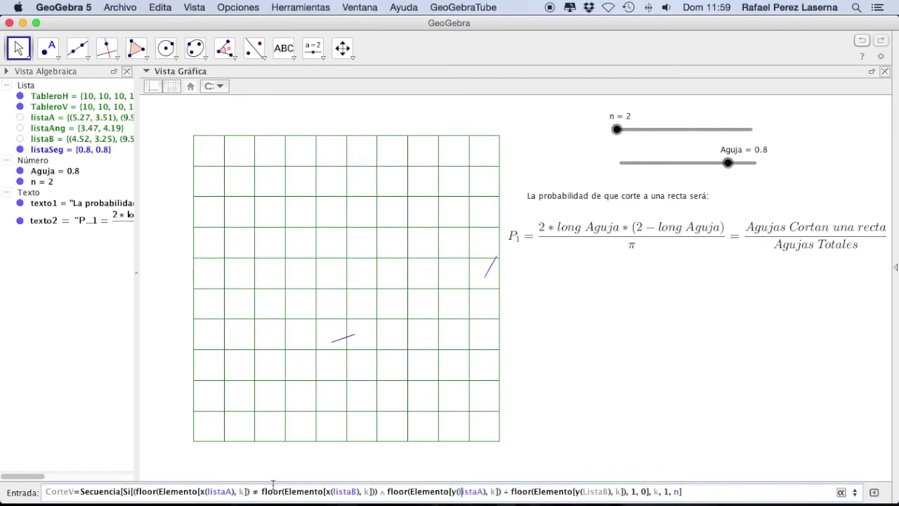
key("Right")
key("Right")
key("Right")
key("Right")
key("Right")
key("Right")
key("Right")
key("Right")
key("Right")
key("Right")
key("Right")
key("Right")
key("Right")
key("Right")
key("BackSpace")
type("l")
key("Return")
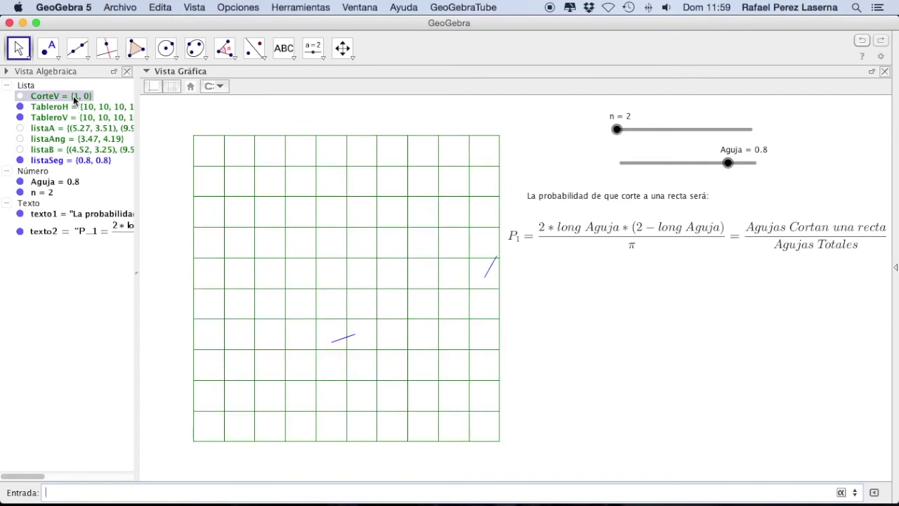
Step: Switch to Adobe Reader, copy the list formula under "Cruce las horizontales" and return to GeoGebra
mouse_move(73, 98)
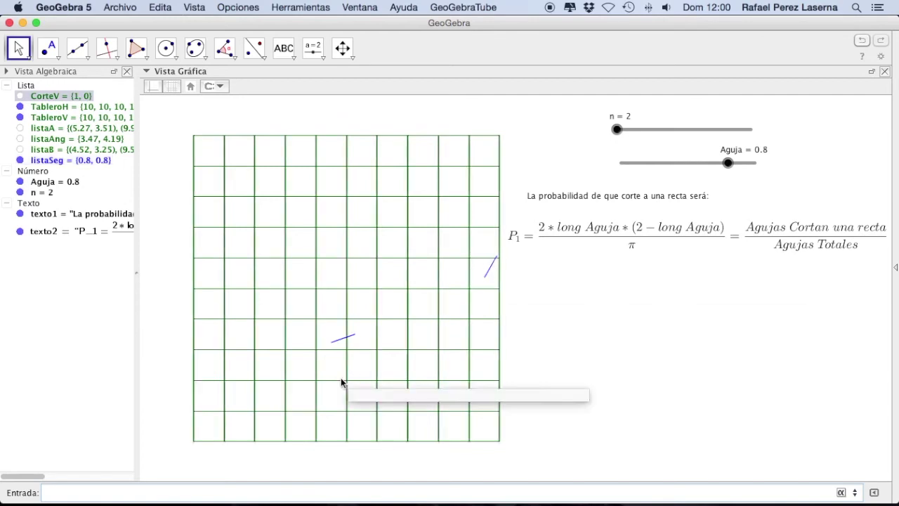
mouse_move(475, 503)
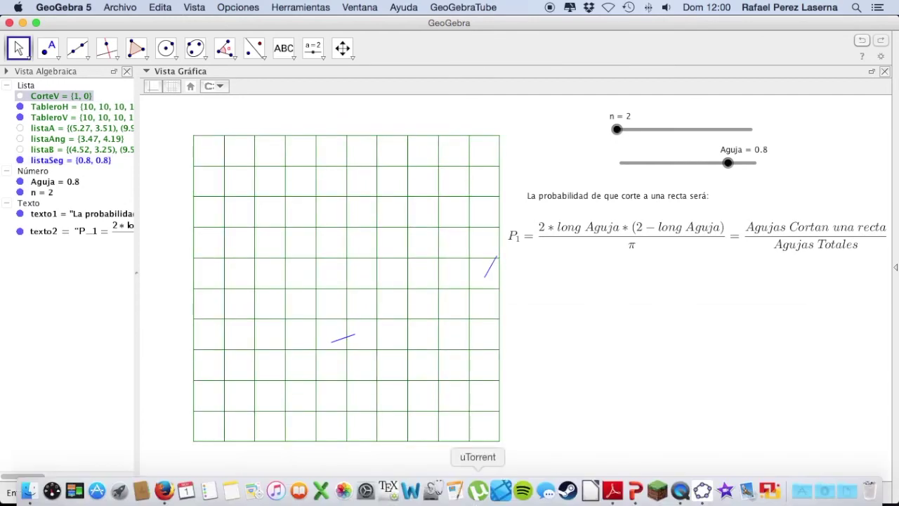
left_click(613, 492)
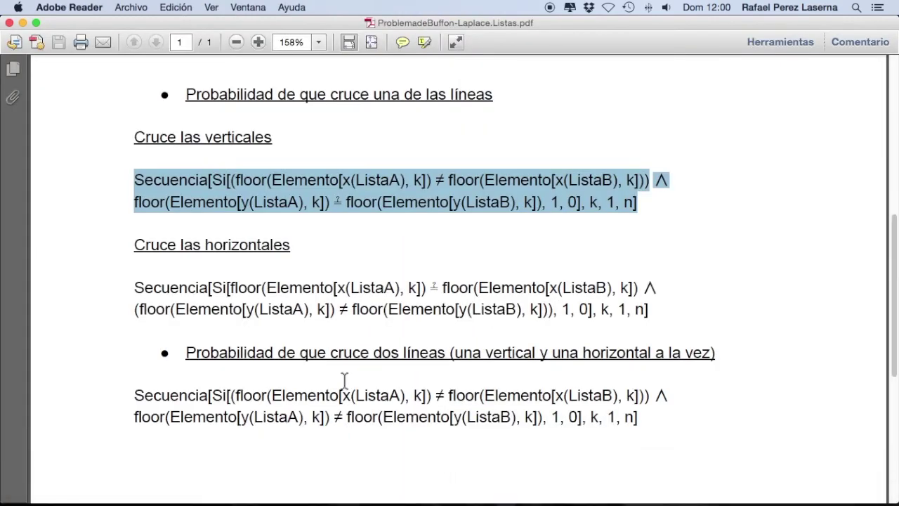
scroll(356, 407, "down", 1)
scroll(356, 407, "down", 3)
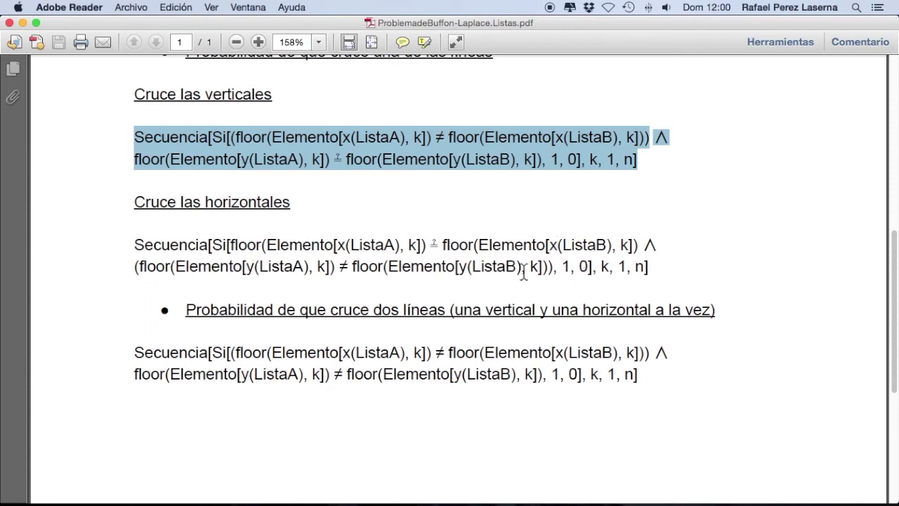
left_click_drag(654, 266, 153, 245)
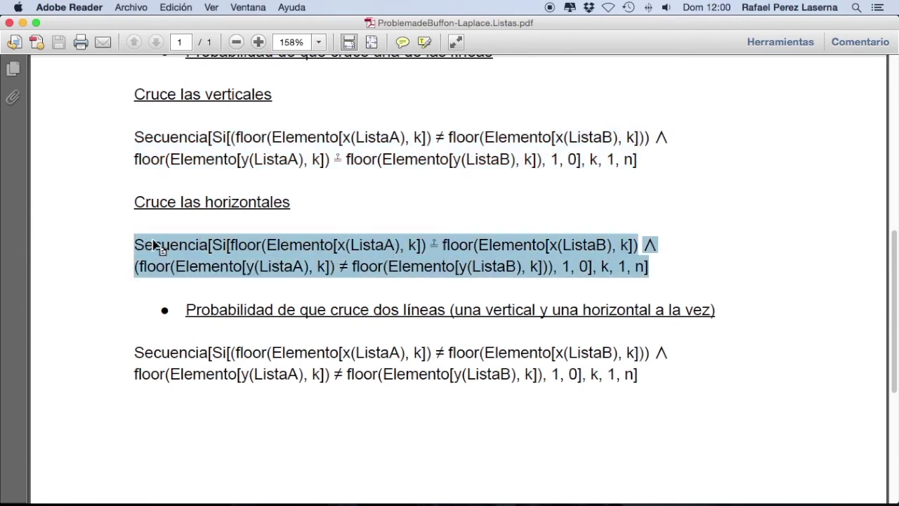
key("super+c")
left_click(702, 491)
Step: Enter "CorteH=" followed by the copied formula and change its x-coordinate references to lowercase listaA and listaB
left_click(138, 494)
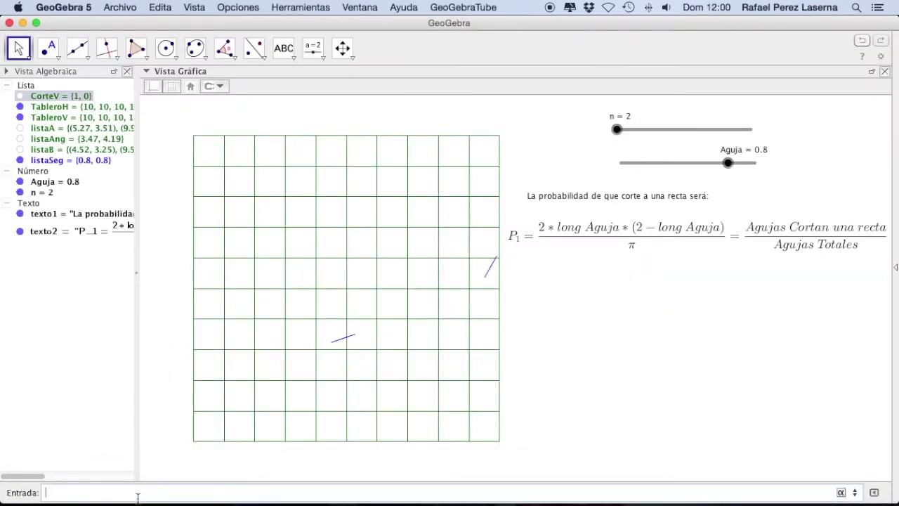
type("CorteH=")
key("super+v")
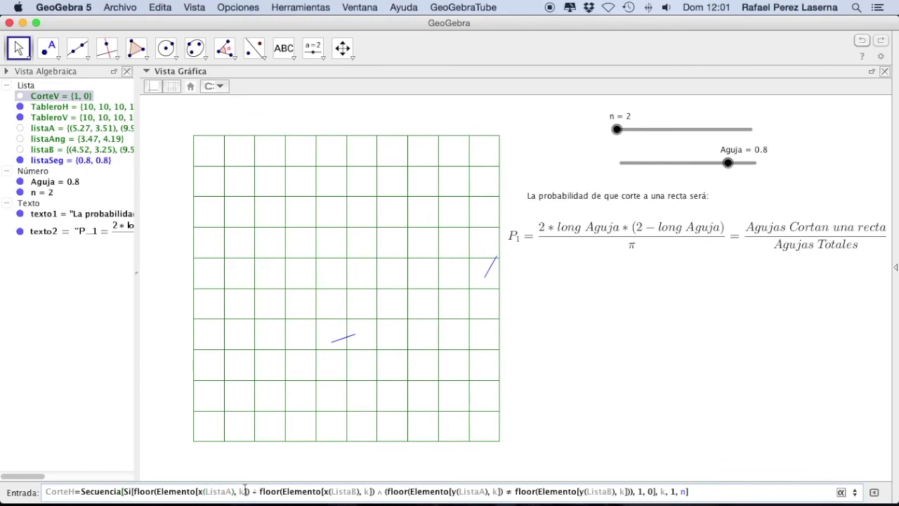
key("BackSpace")
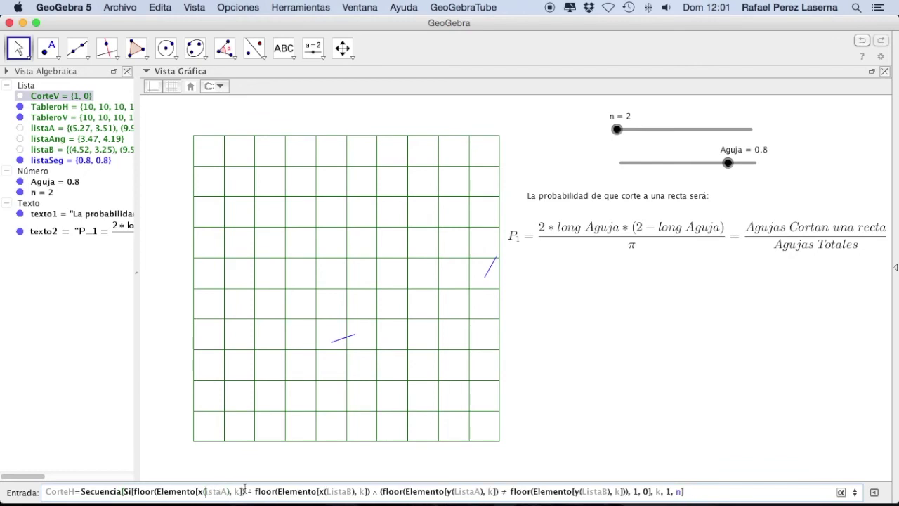
type("l")
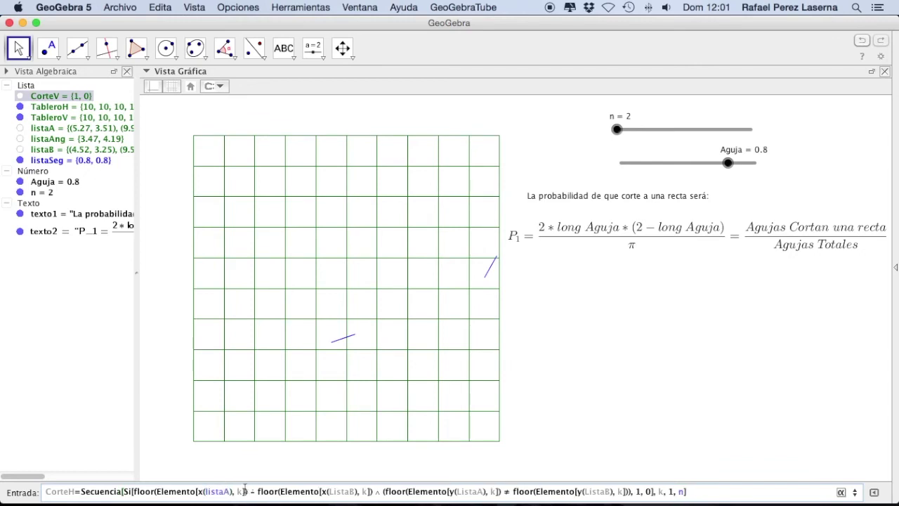
left_click(334, 491)
key("BackSpace")
type("l")
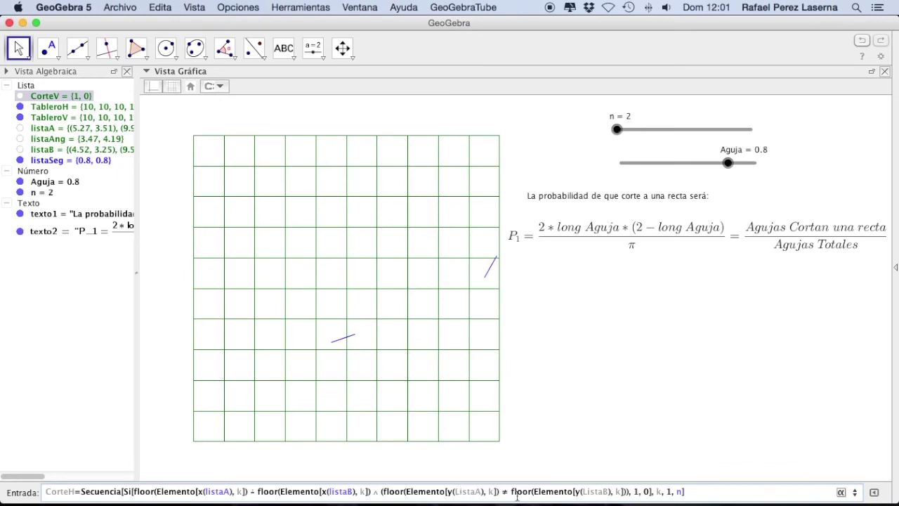
Step: Change the y-coordinate references to lowercase listaA and listaB and create the CorteH list
key("BackSpace")
type("l")
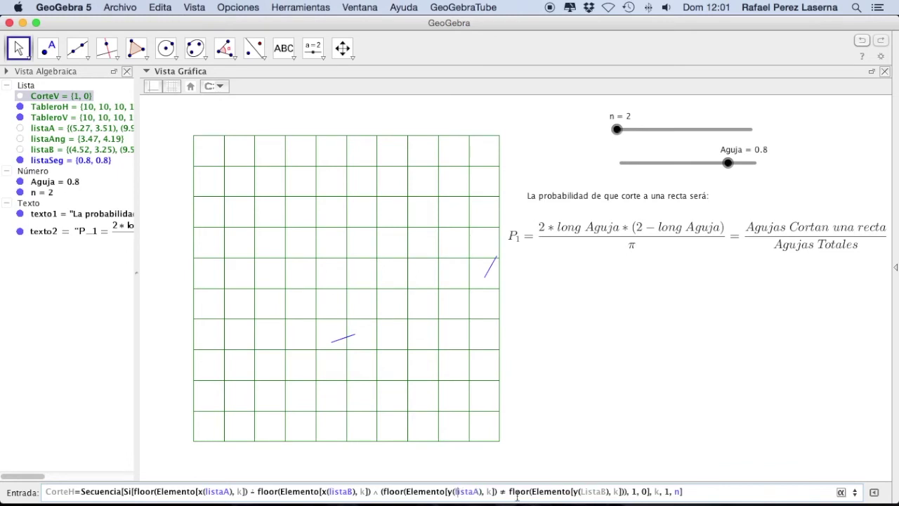
left_click(586, 491)
key("BackSpace")
type("l")
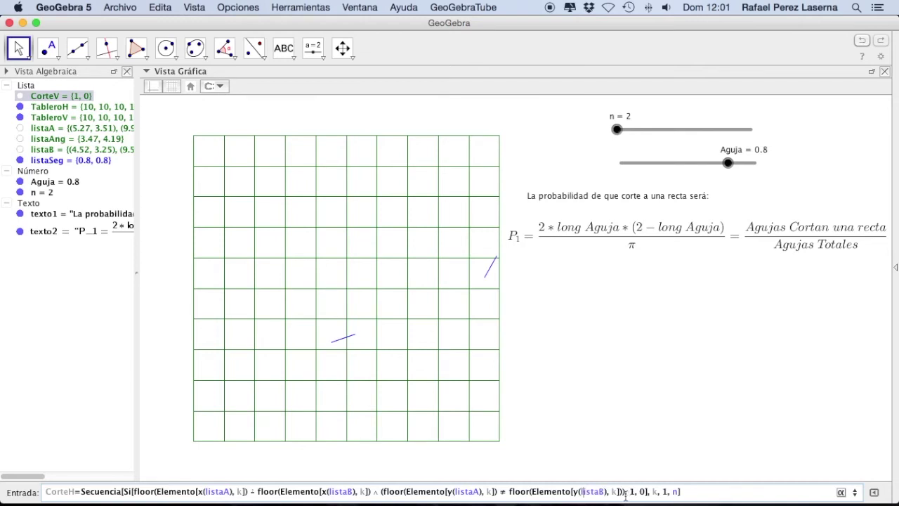
left_click(691, 493)
key("Return")
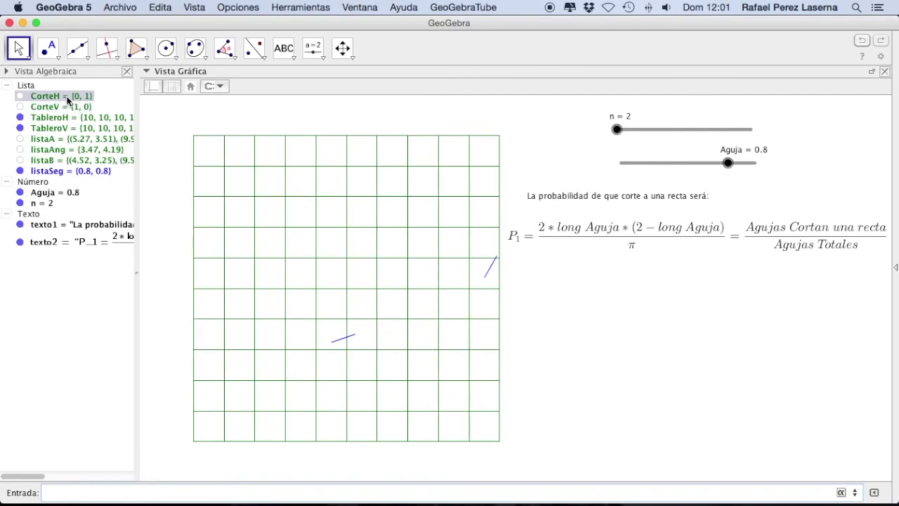
Step: Define SCH=Suma[CorteH] to add up the needles crossing a horizontal line
mouse_move(77, 100)
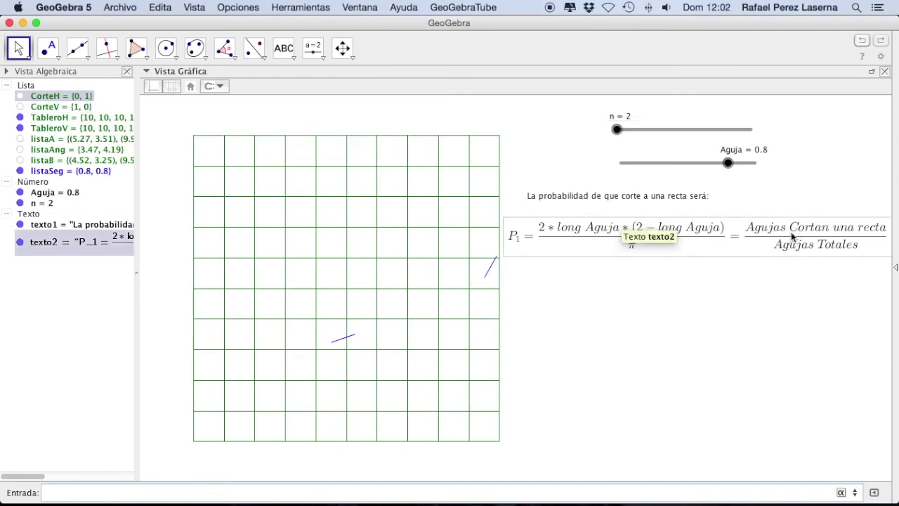
left_click(644, 274)
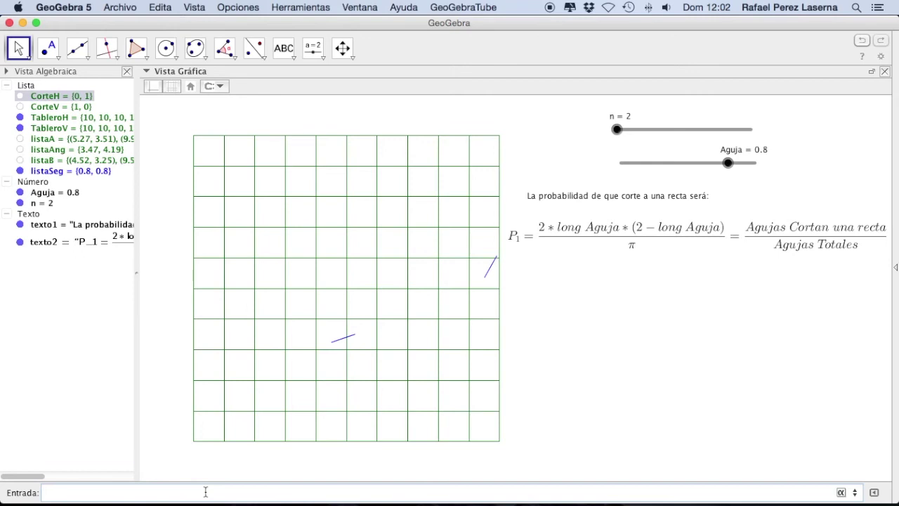
type("Se")
type("H")
type("=")
type("Suma")
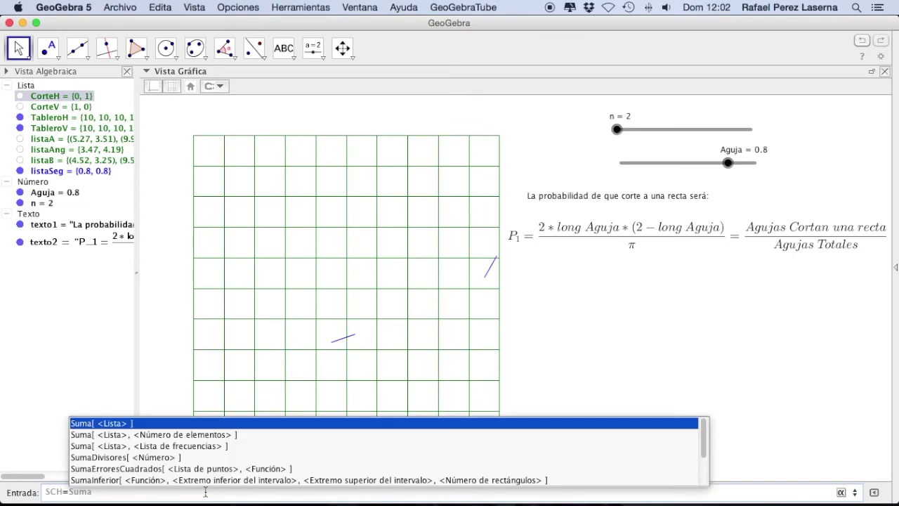
key("Return")
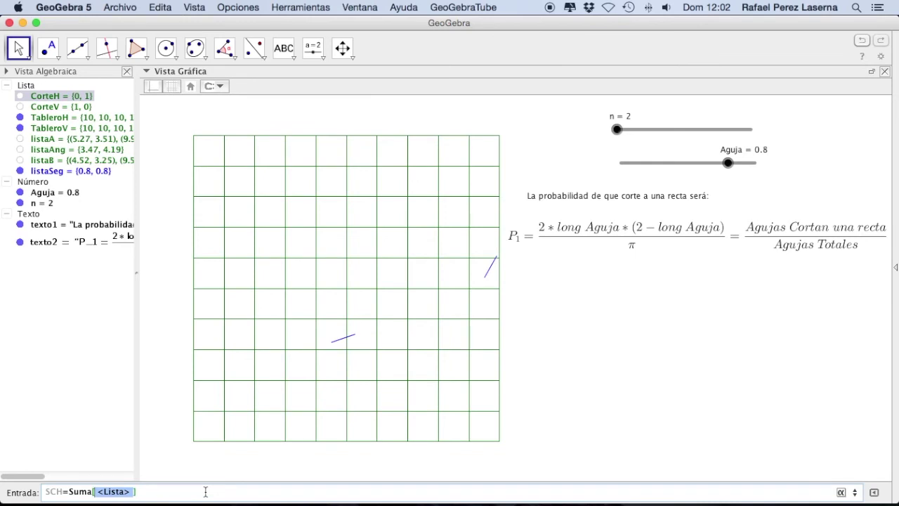
type("Corte")
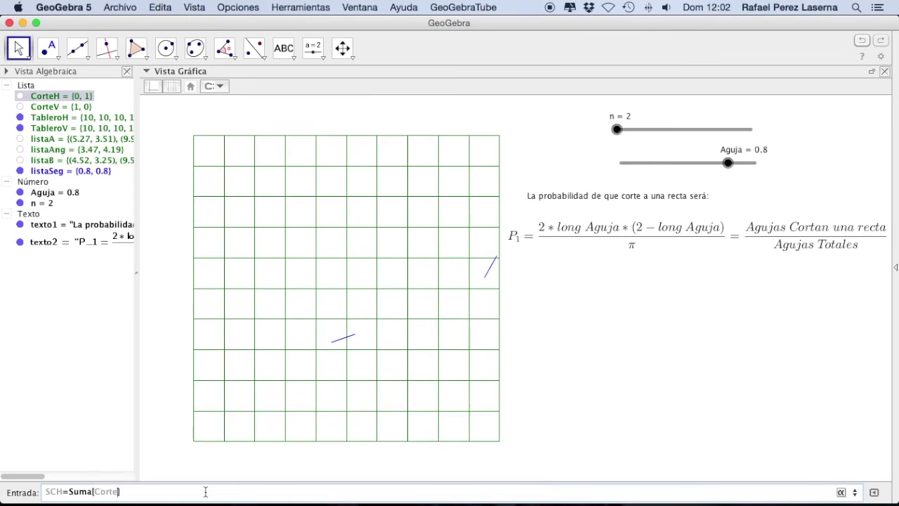
type("H")
key("Return")
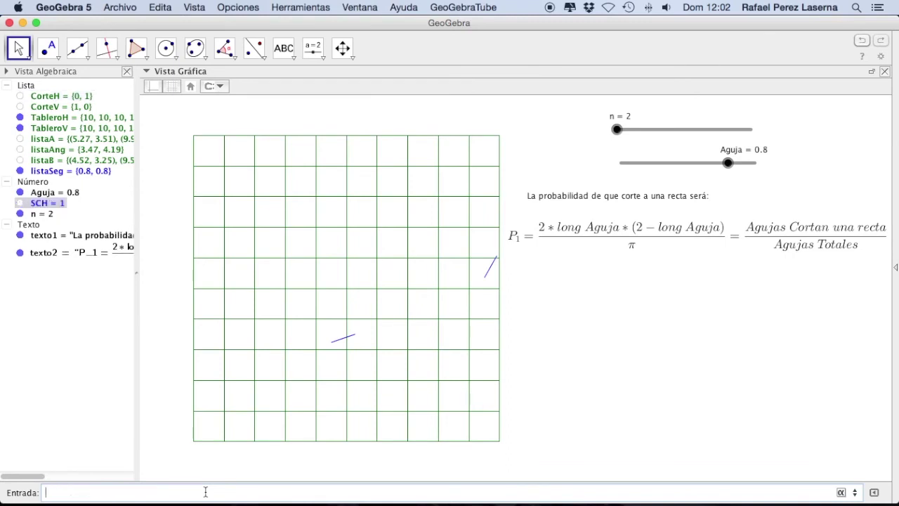
Step: Define SCV=Suma[CorteV] to add up the needles crossing a vertical line
type("SCV=Suma")
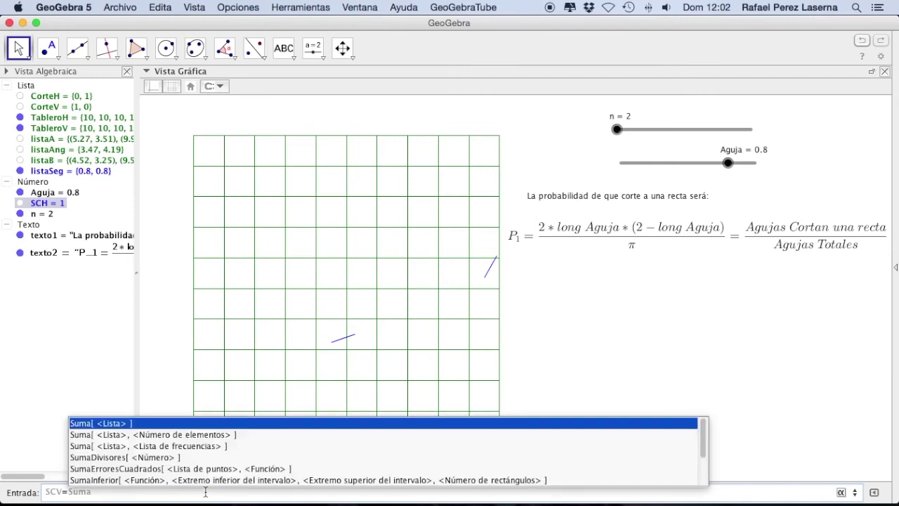
key("Return")
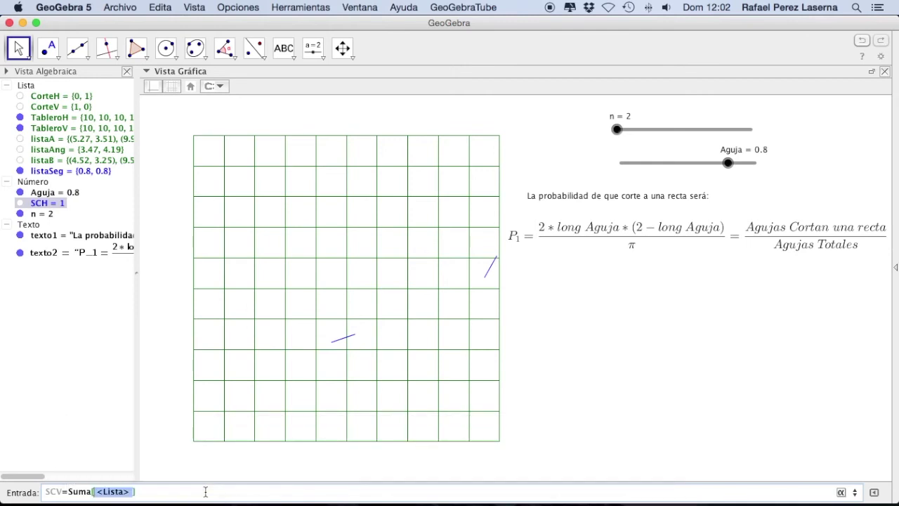
type("SCV")
key("BackSpace")
key("BackSpace")
key("BackSpace")
type("CorteV")
key("Return")
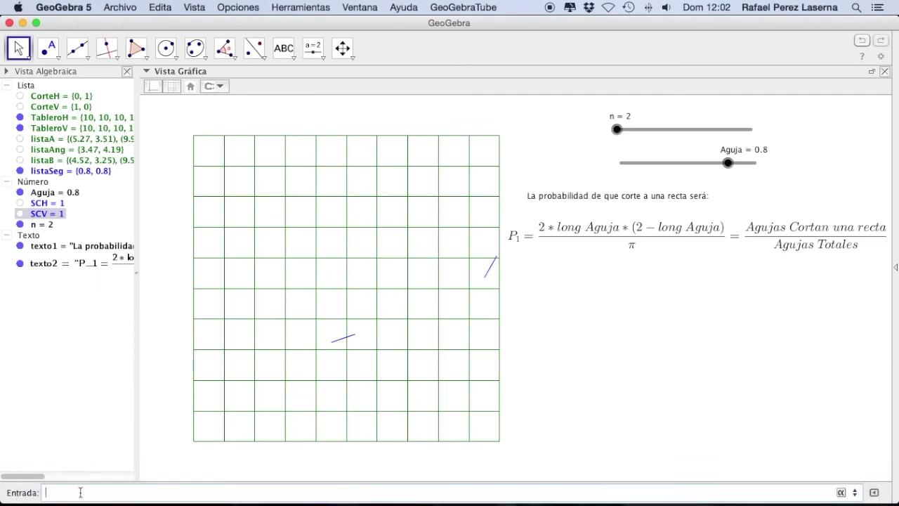
Step: Define Suma1Corte=SCH+SCV to total the needles crossing a line and raise the number of needles n to 501
type("Suma(Corte=SCH+SCV")
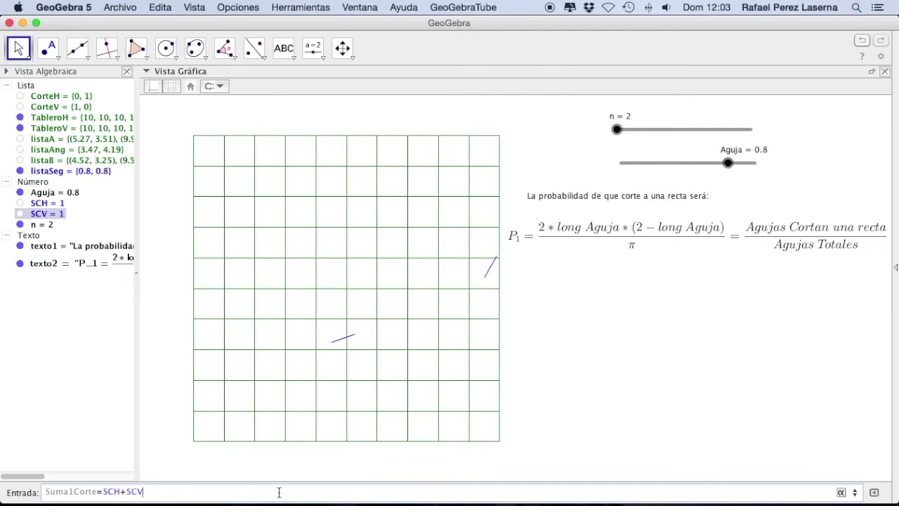
key("Return")
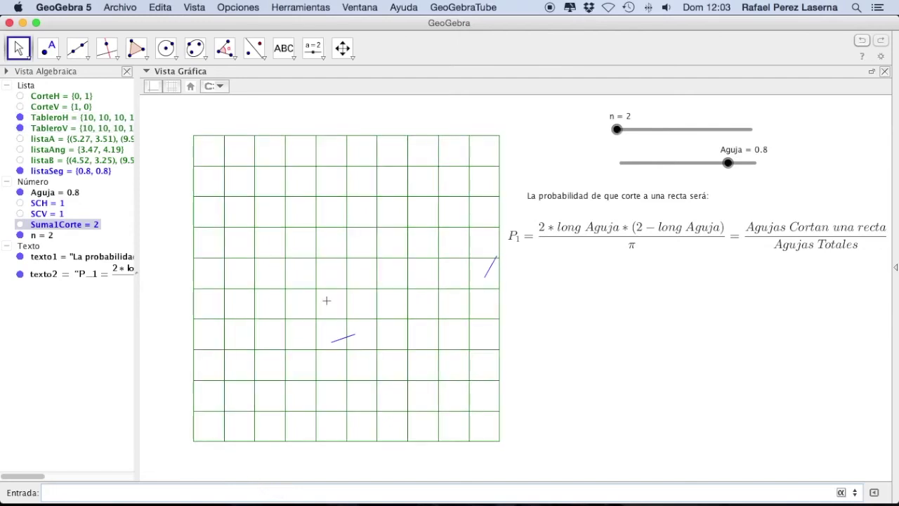
left_click_drag(617, 129, 624, 135)
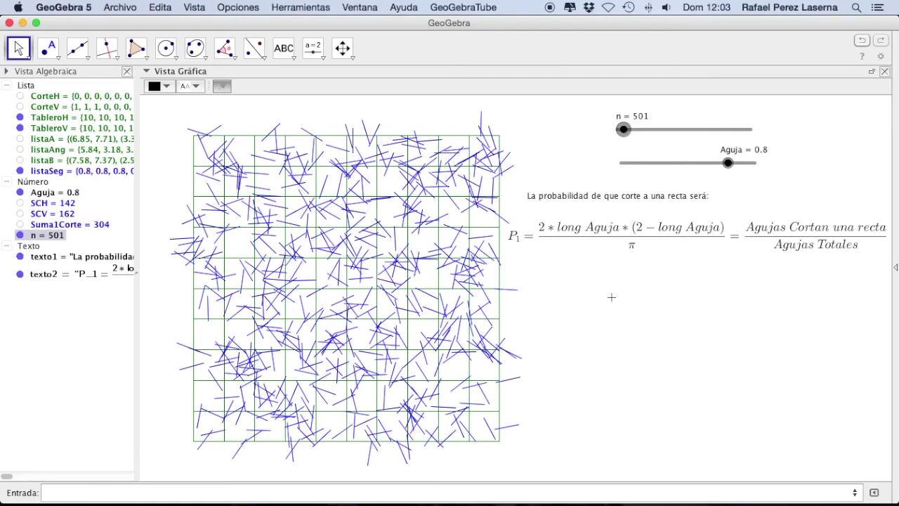
Step: Start a new LaTeX text below the P_1 formula with \Pi followed by the ≈ symbol
left_click(284, 47)
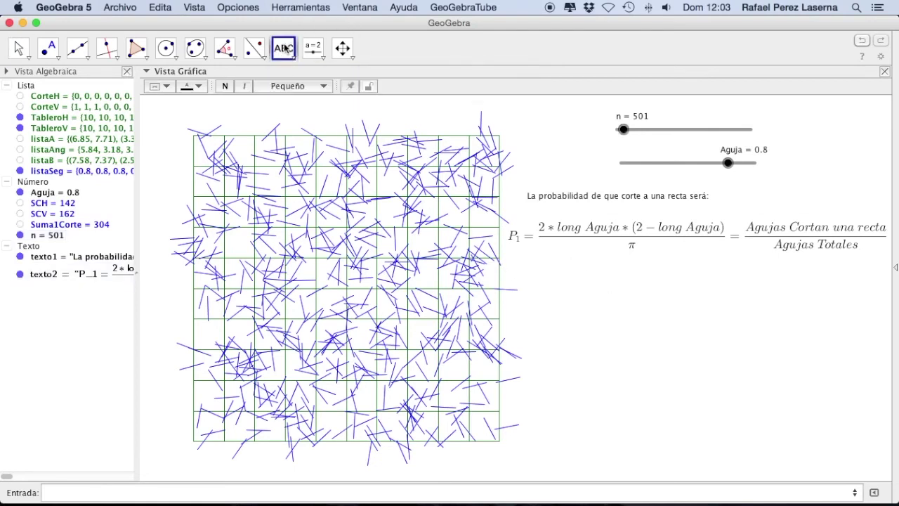
left_click(557, 279)
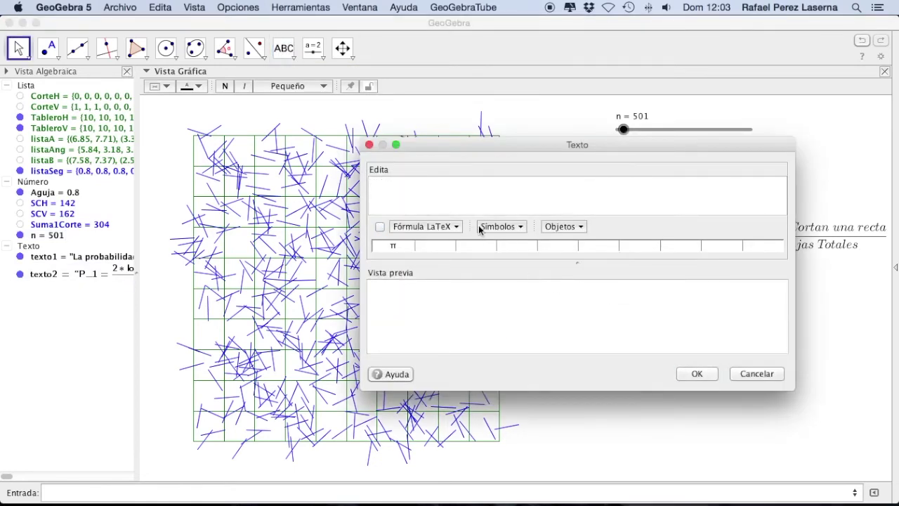
left_click(380, 227)
left_click(434, 195)
type("\\Pi")
left_click(448, 226)
mouse_move(458, 241)
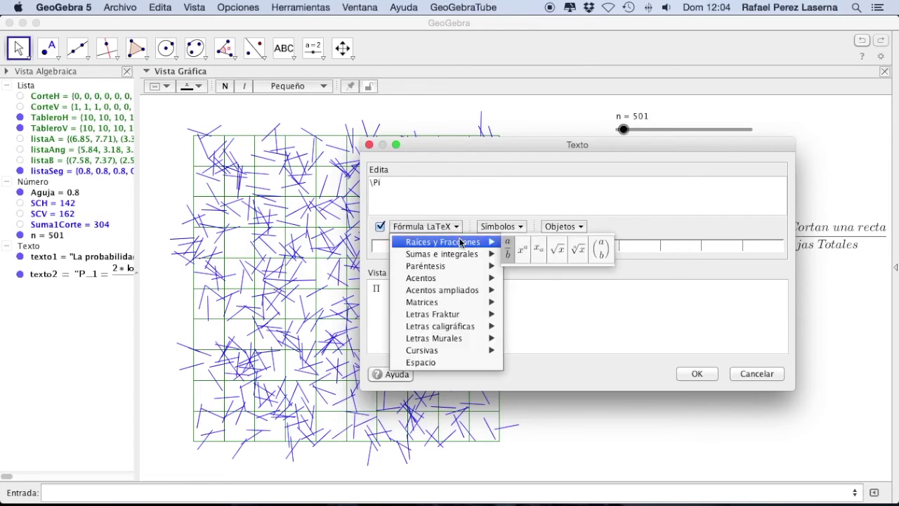
left_click(520, 226)
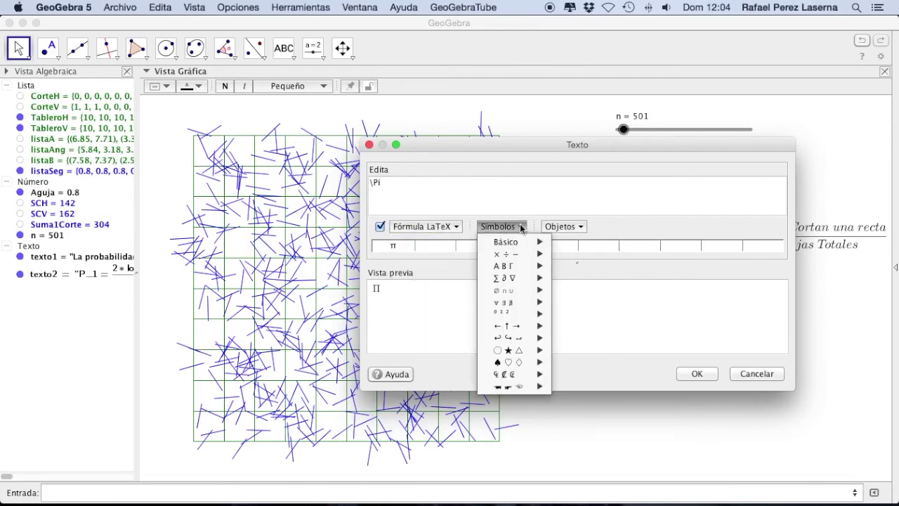
mouse_move(528, 257)
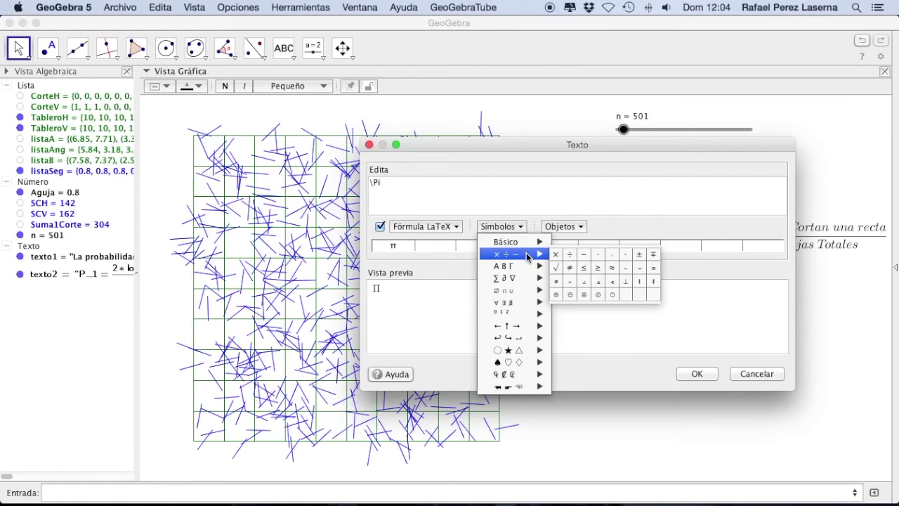
left_click(611, 268)
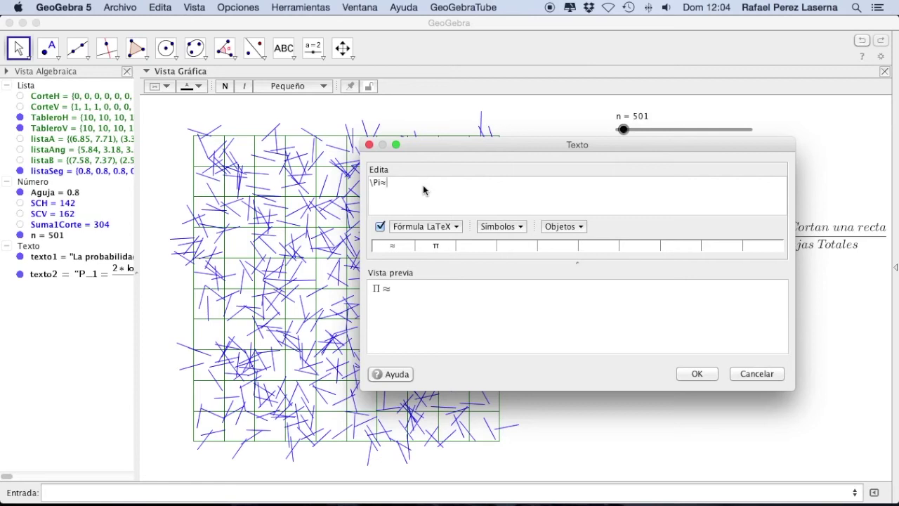
Step: Add a fraction after the ≈ symbol and begin its numerator with "Agujas \; Totales* 2 *"
left_click(432, 226)
mouse_move(437, 242)
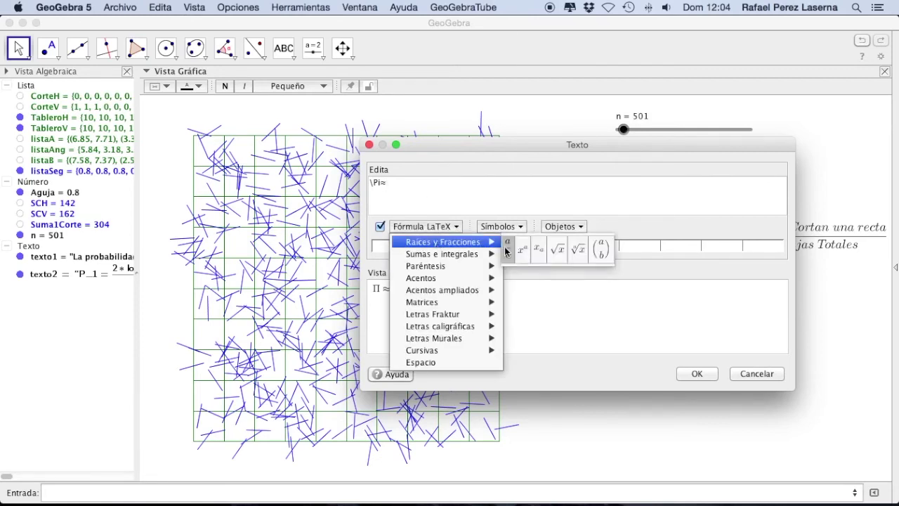
left_click(507, 248)
double_click(410, 183)
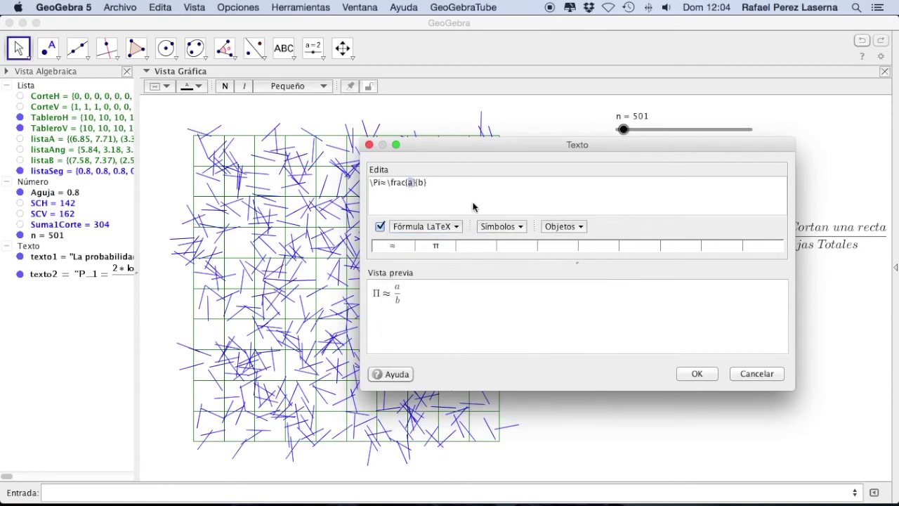
key("BackSpace")
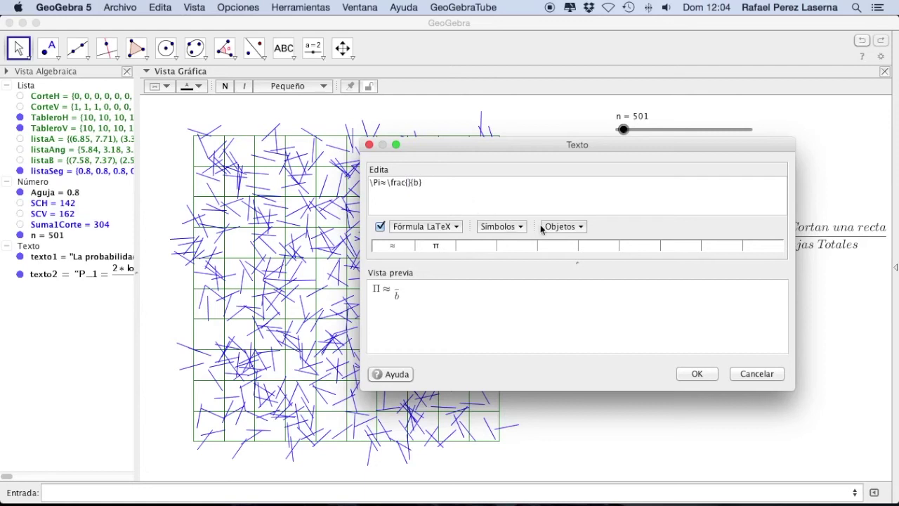
type("Agujas")
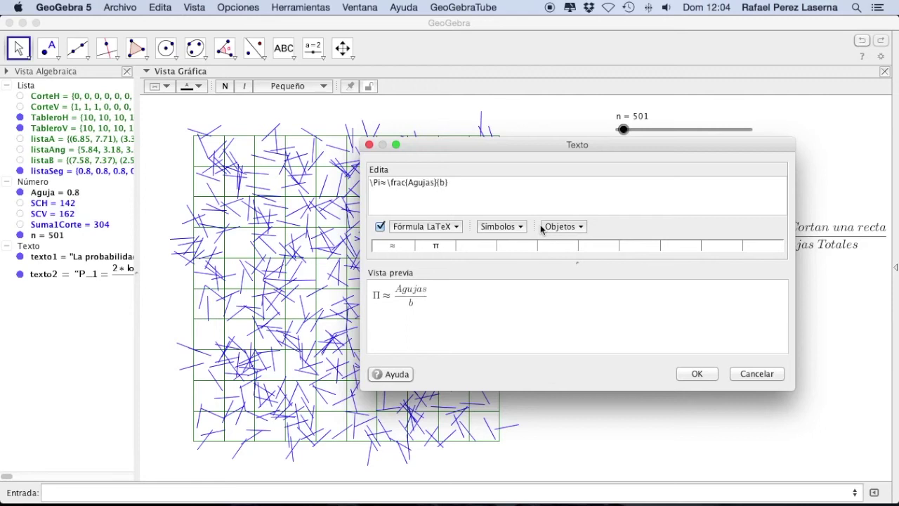
type(" \\; Totales")
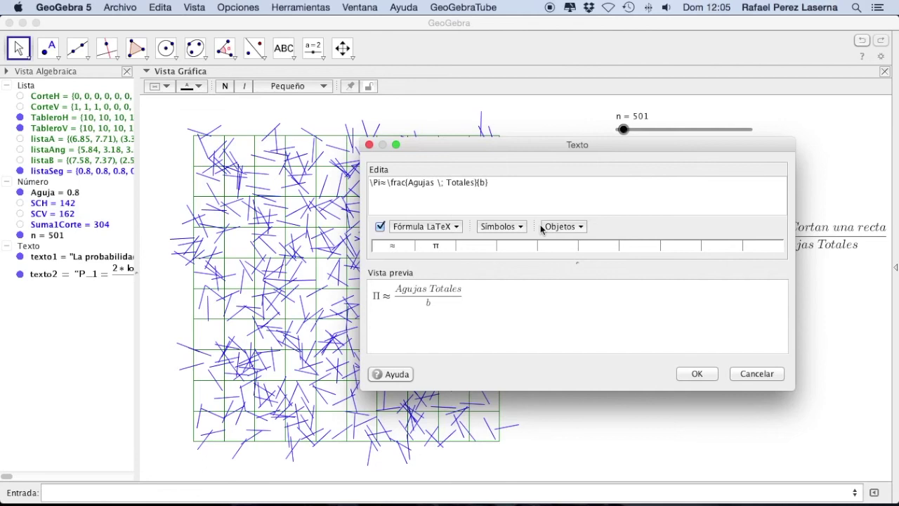
type("* 2 *")
Step: Complete the fraction's numerator with "long \; Aguja* (2 - long \; Aguja)"
left_click_drag(538, 146, 424, 140)
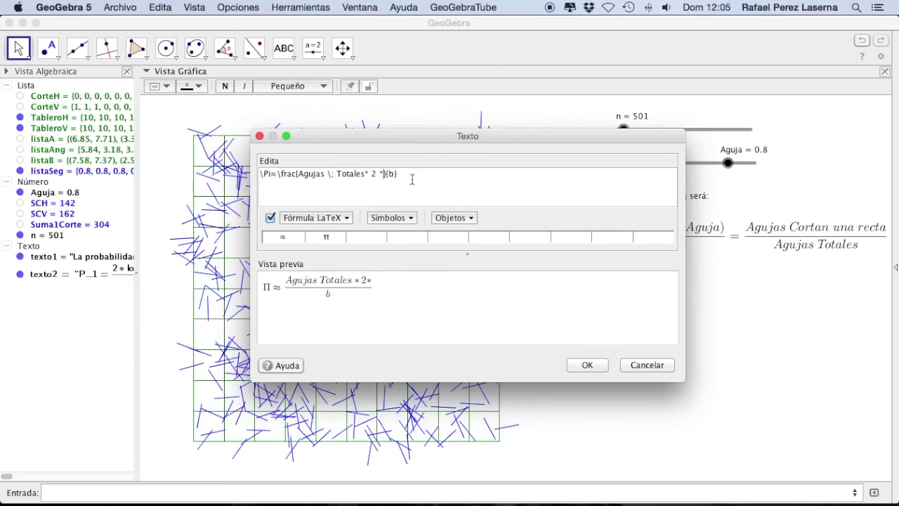
type("long Aguja")
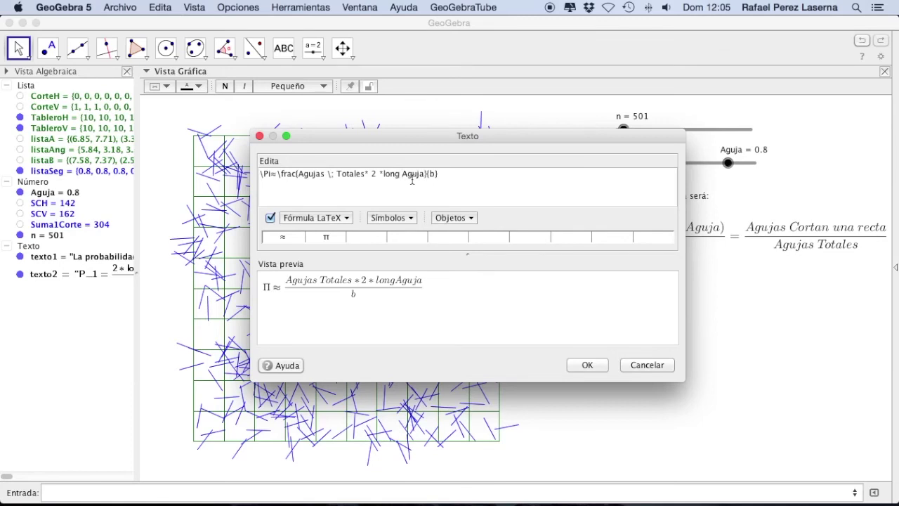
type("\\;")
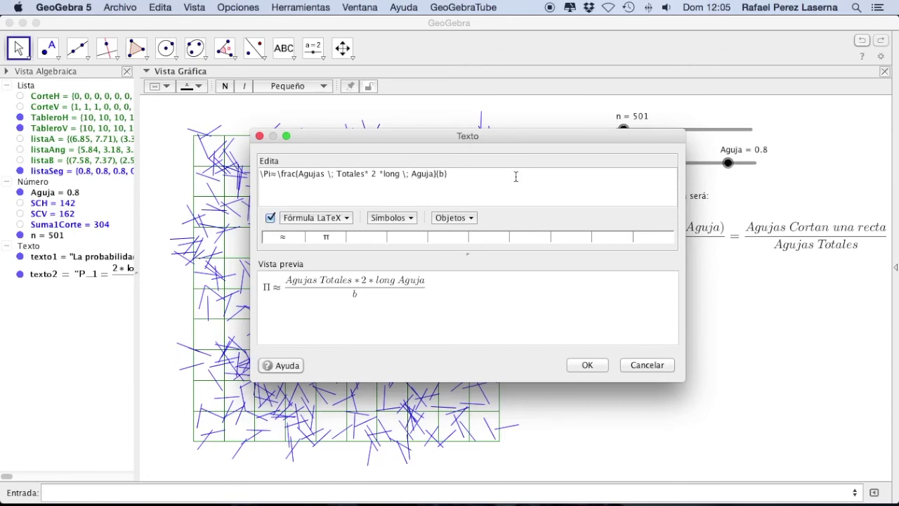
type("*")
type(" (")
type("2 - ")
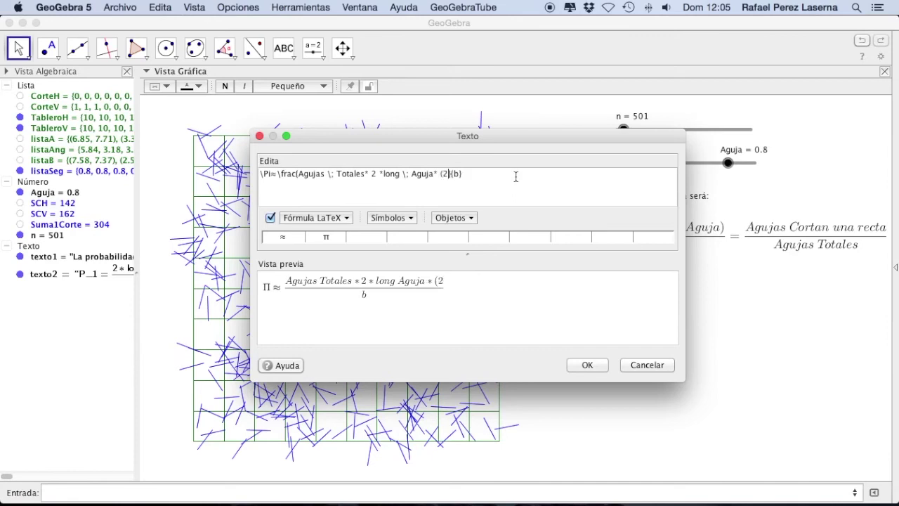
type("long")
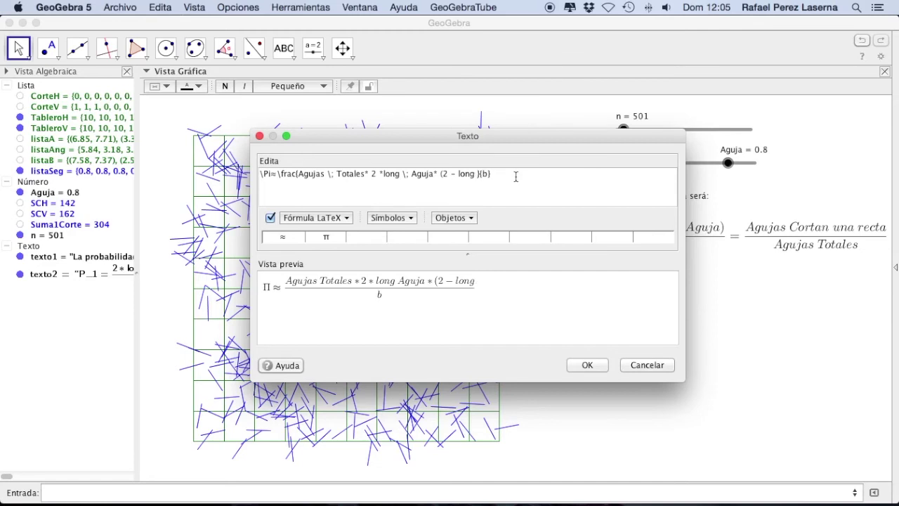
type("\\; Aguja")
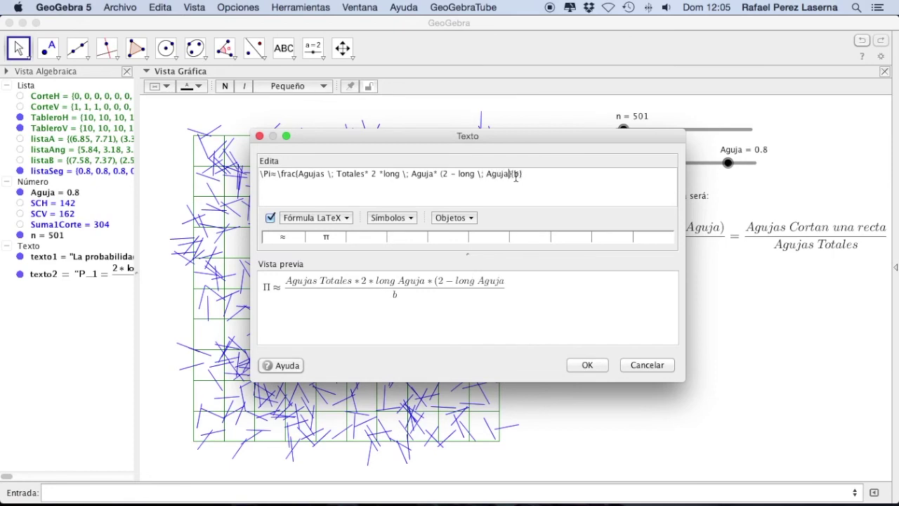
type(")")
Step: Replace the placeholder b in the denominator with "Agujas \; Cortan \; 1"
left_click(522, 175)
key("BackSpace")
type("Agujas C")
key("BackSpace")
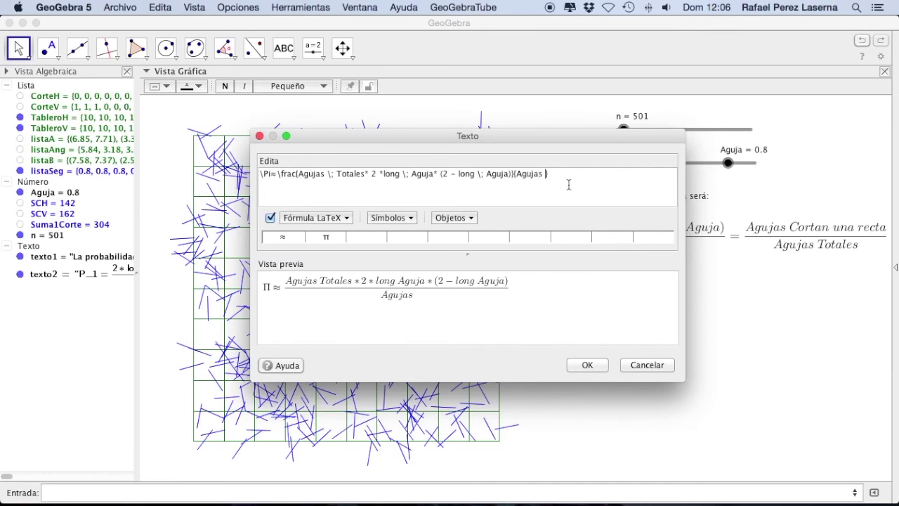
type("\\; Cortan \\")
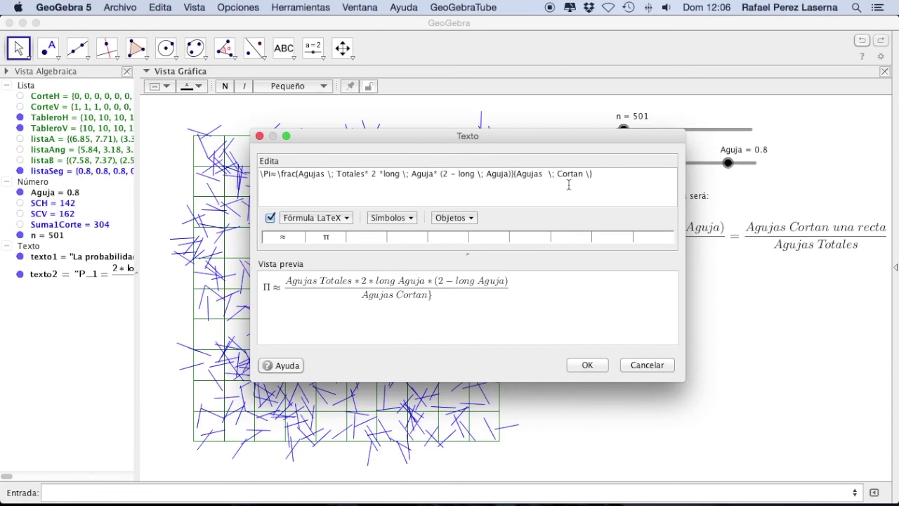
type("; 1")
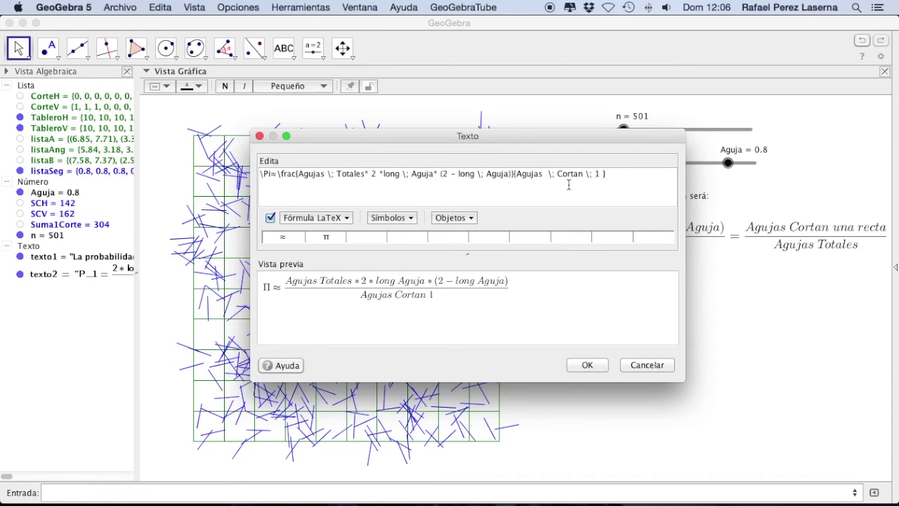
Step: Finish the denominator with "\; recta", close the fraction, and place the finished text just below the P_1 formula
type(" re")
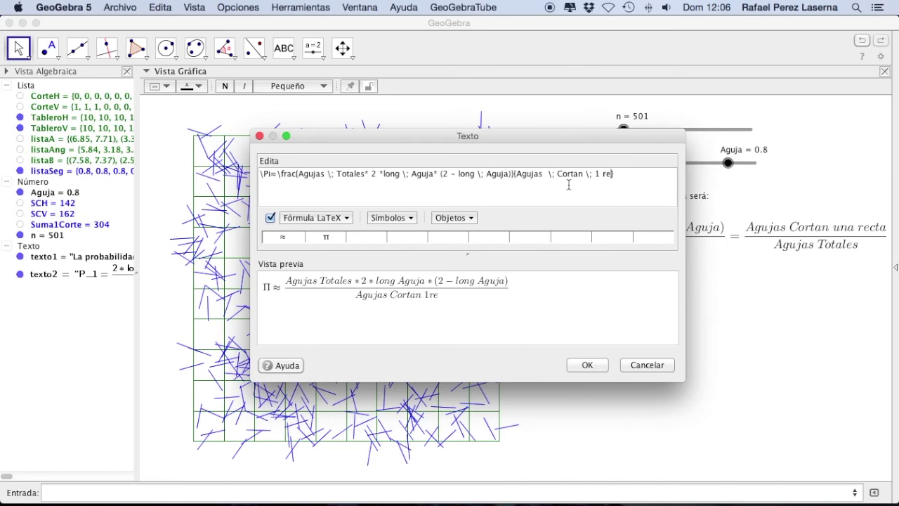
key("BackSpace")
type("\\")
type("M;")
key("BackSpace")
key("BackSpace")
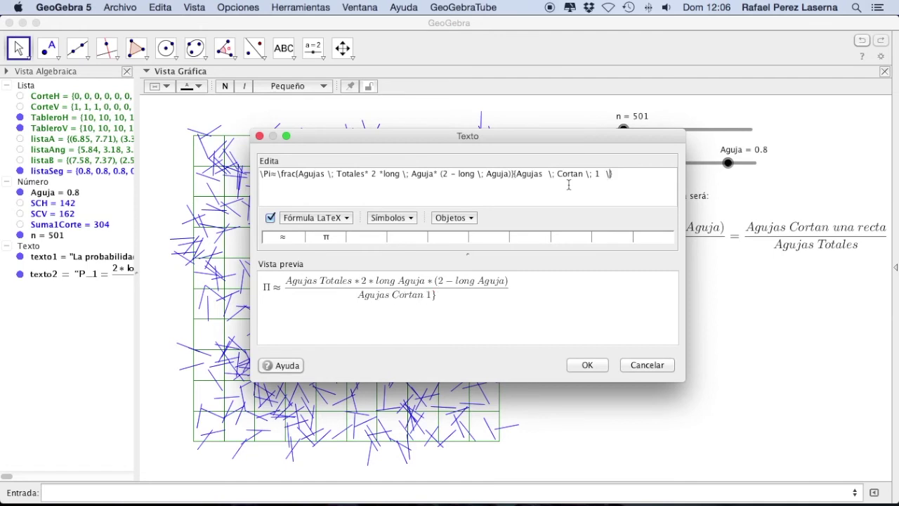
key("Delete")
key("BackSpace")
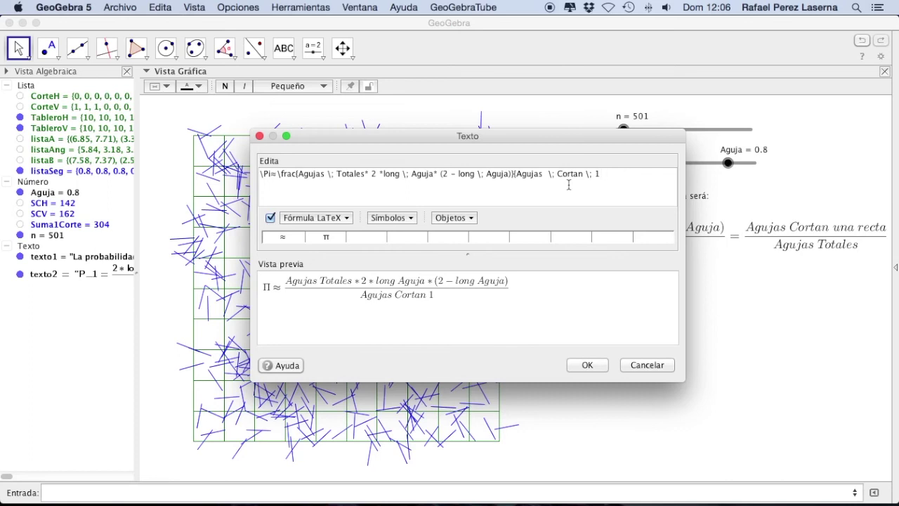
type("e")
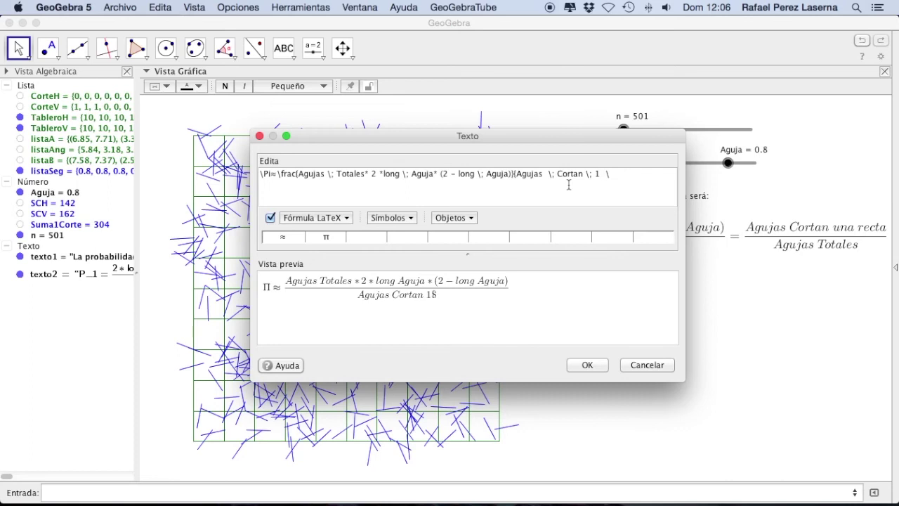
key("BackSpace")
key("BackSpace")
type("; recta")
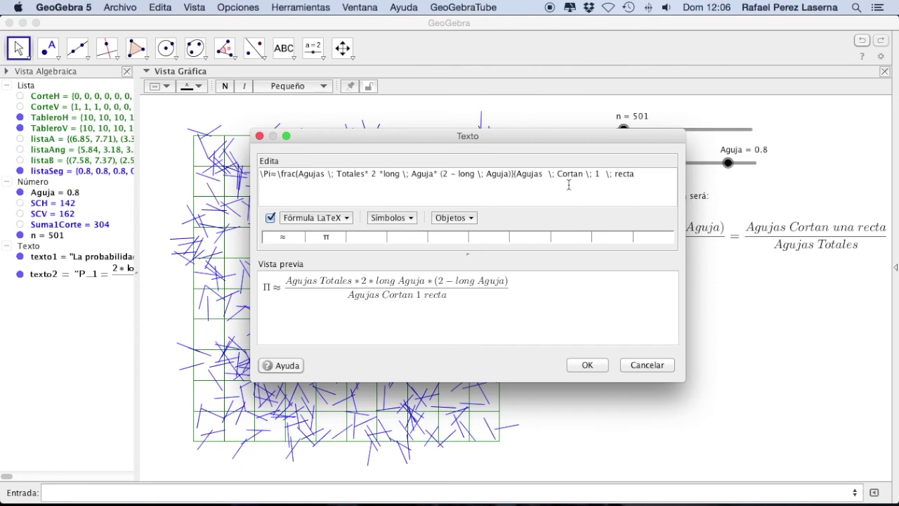
type("}")
left_click(591, 366)
left_click_drag(652, 297, 637, 291)
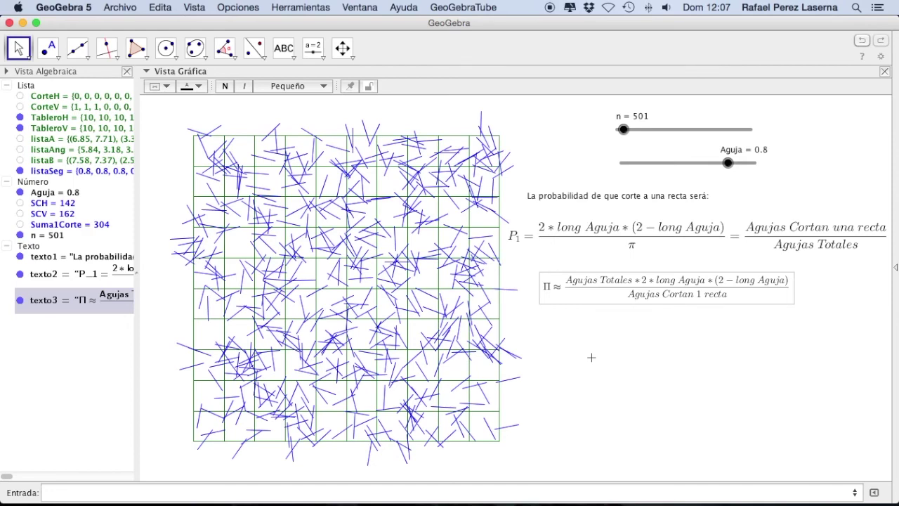
Step: Start a new LaTeX text in the empty area below the Π formula, beginning with "\Pi ≈"
left_click(280, 51)
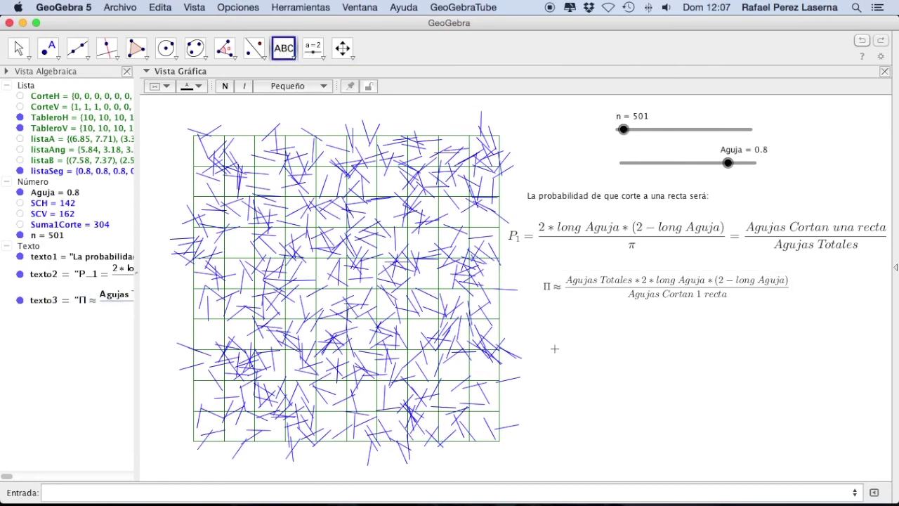
left_click(554, 351)
left_click_drag(458, 137, 311, 135)
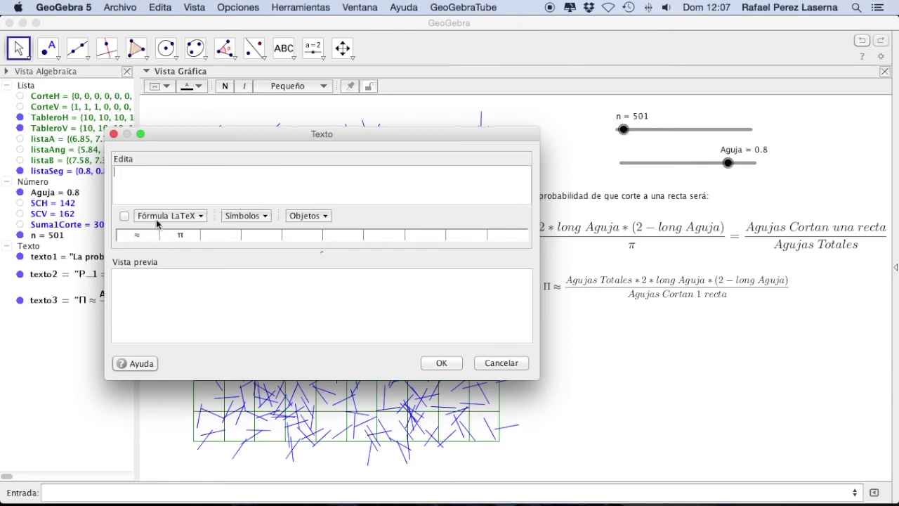
left_click(124, 216)
left_click(214, 175)
type("\\Pi")
left_click(259, 217)
mouse_move(274, 243)
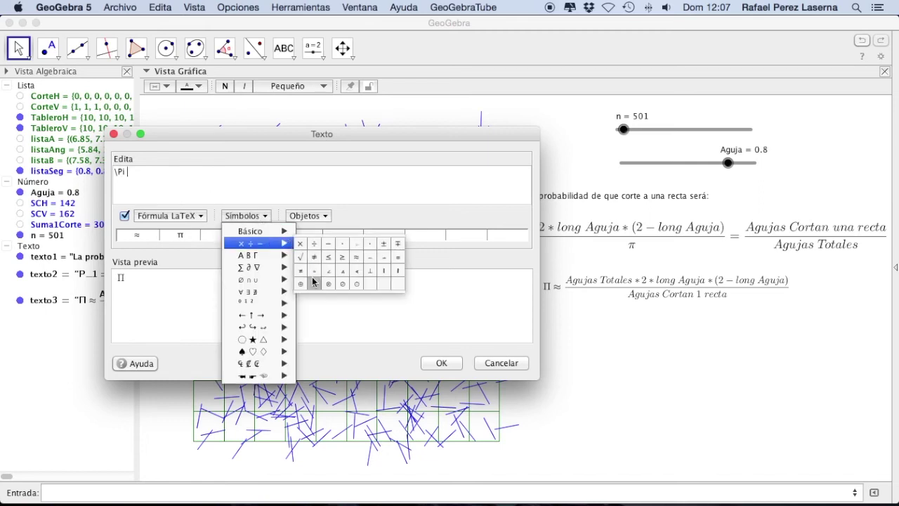
left_click(359, 260)
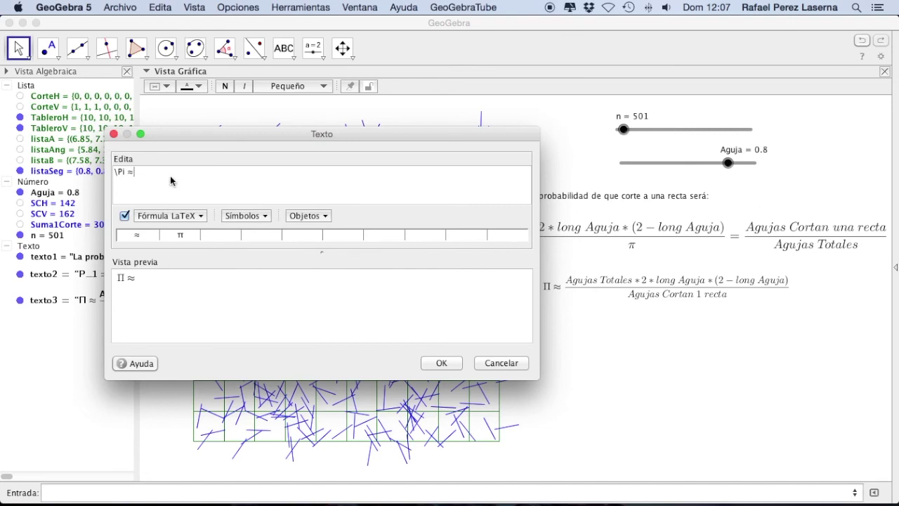
Step: Add a fraction after the ≈ symbol and begin its numerator with the object n followed by "*2*"
left_click(176, 216)
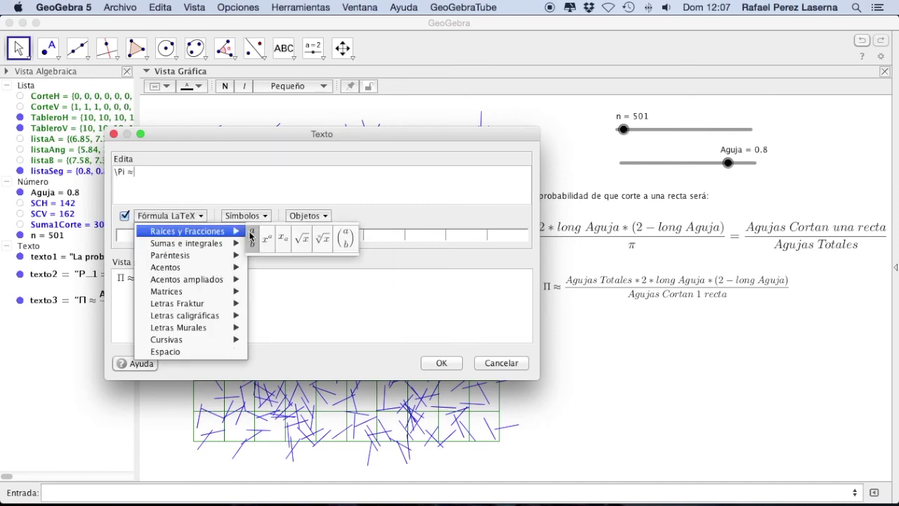
left_click(251, 235)
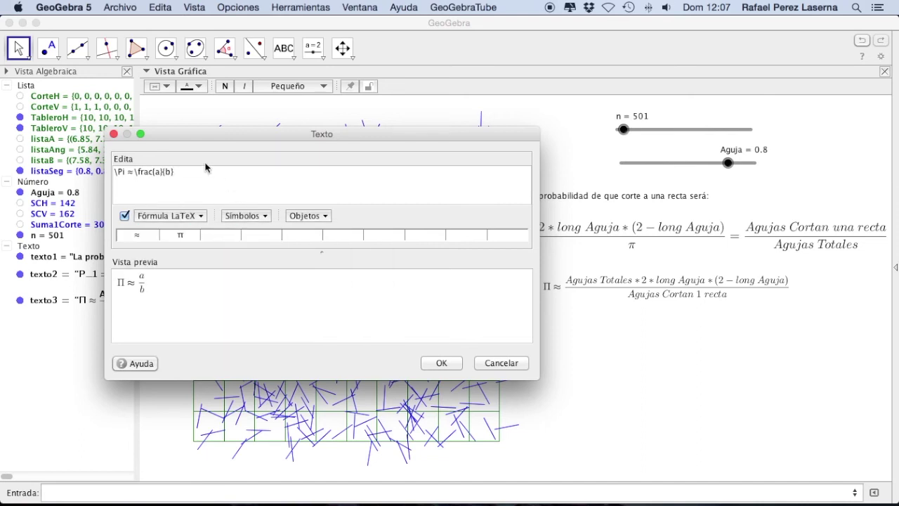
left_click(162, 172)
key("BackSpace")
key("Delete")
type("}")
key("BackSpace")
left_click(324, 216)
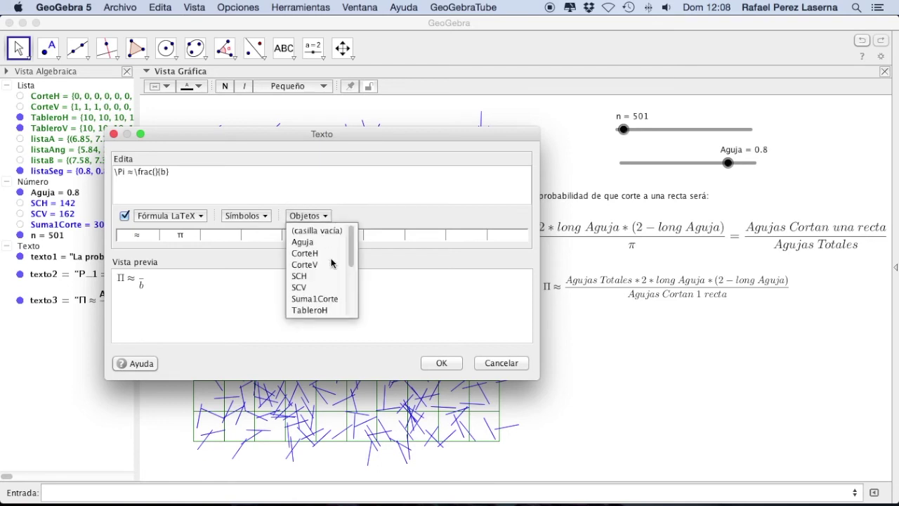
scroll(332, 271, "down", 3)
scroll(332, 272, "down", 1)
left_click(303, 280)
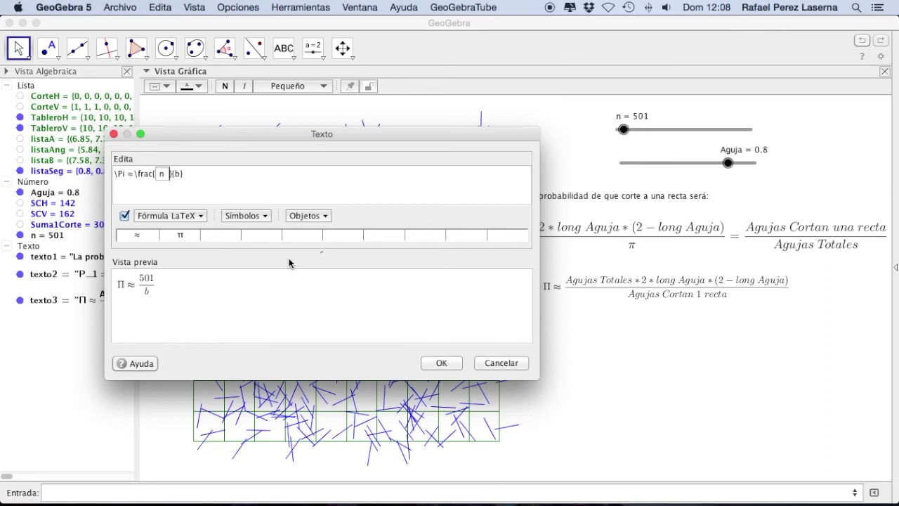
type("*2*")
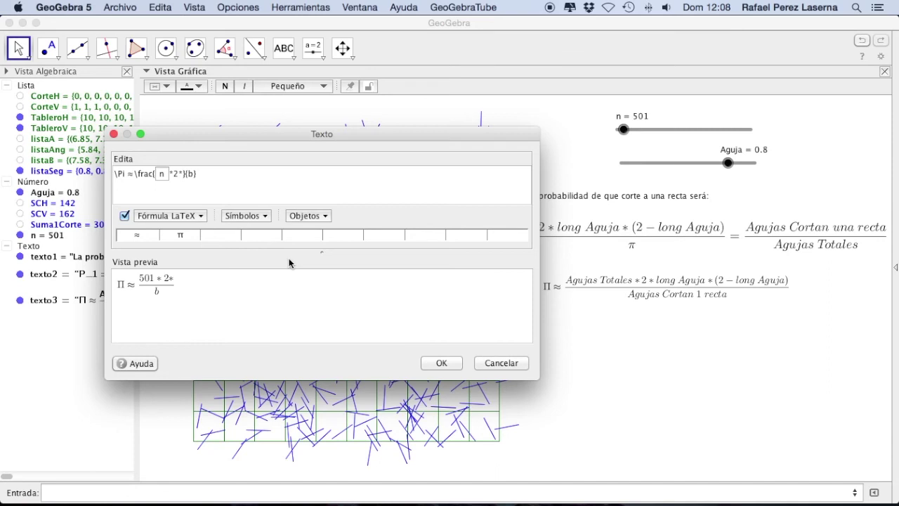
Step: Complete the fraction's numerator with the object Aguja, "*(2-", the object Aguja again and a closing parenthesis
left_click(309, 217)
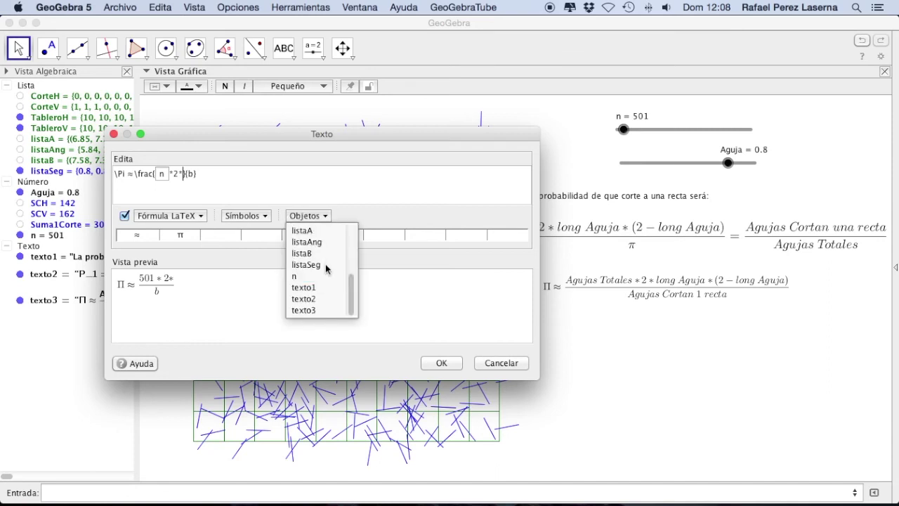
scroll(325, 268, "up", 3)
left_click(313, 243)
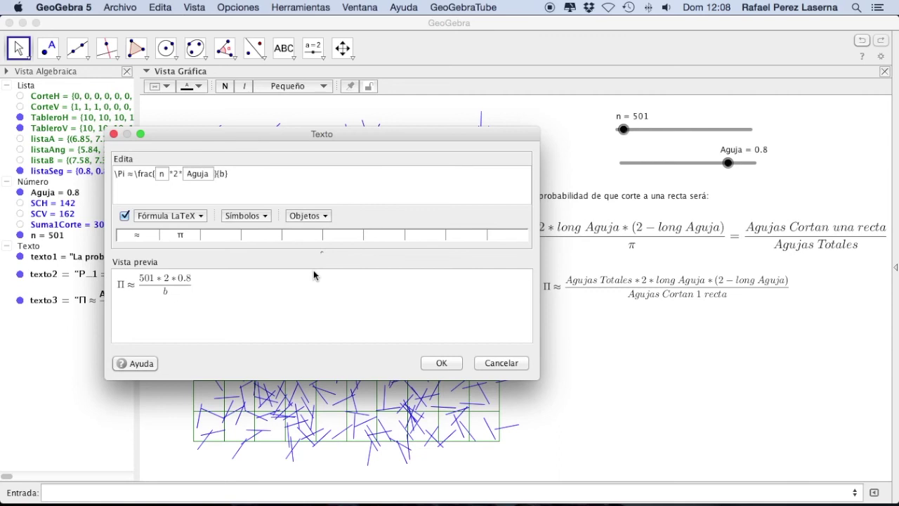
type("*(2")
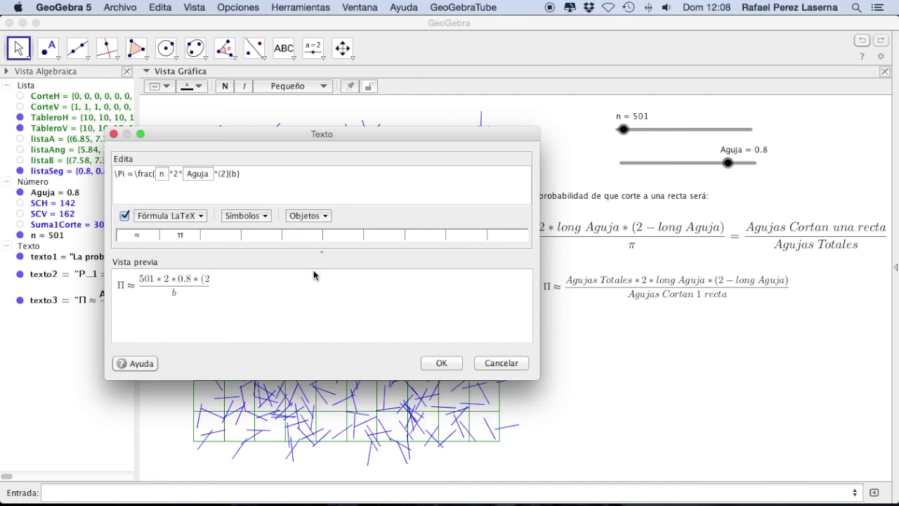
type("-")
left_click(325, 218)
scroll(322, 267, "down", 3)
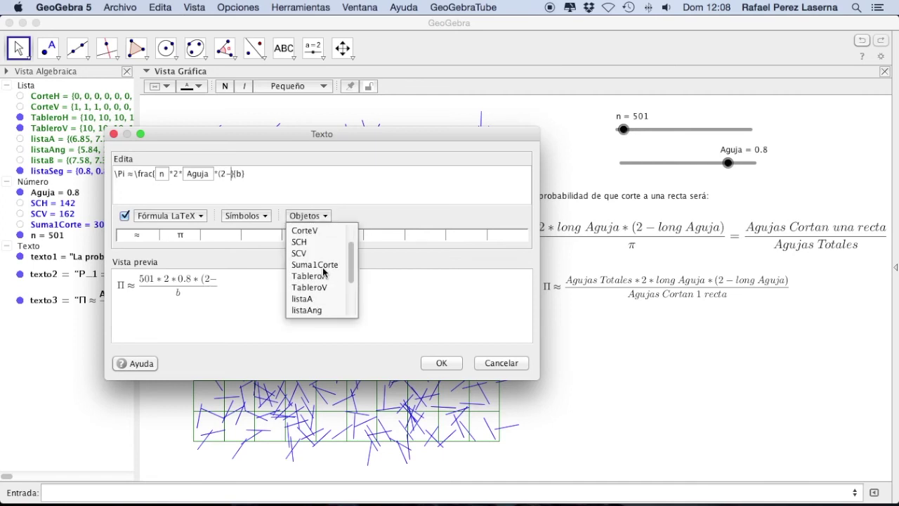
scroll(323, 266, "up", 3)
left_click(312, 241)
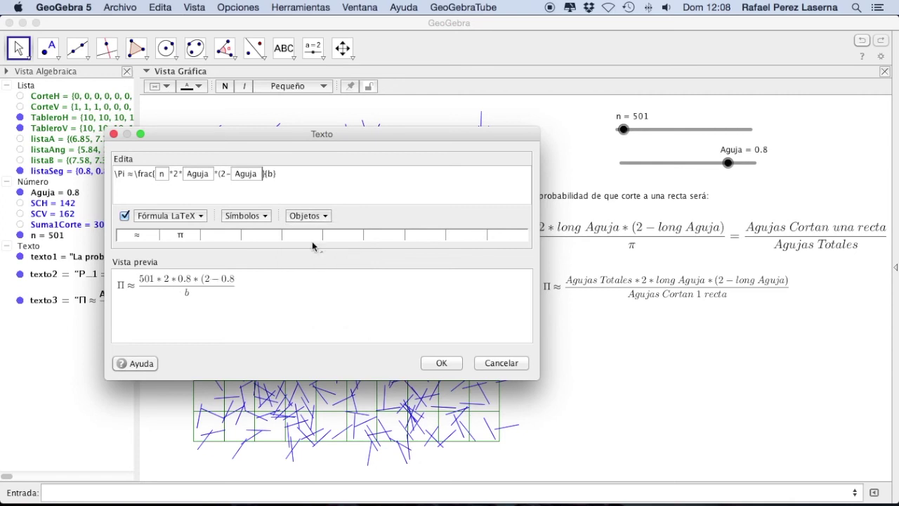
type(")")
Step: Replace the placeholder b in the fraction's denominator with the object Suma1Corte
key("BackSpace")
left_click(325, 217)
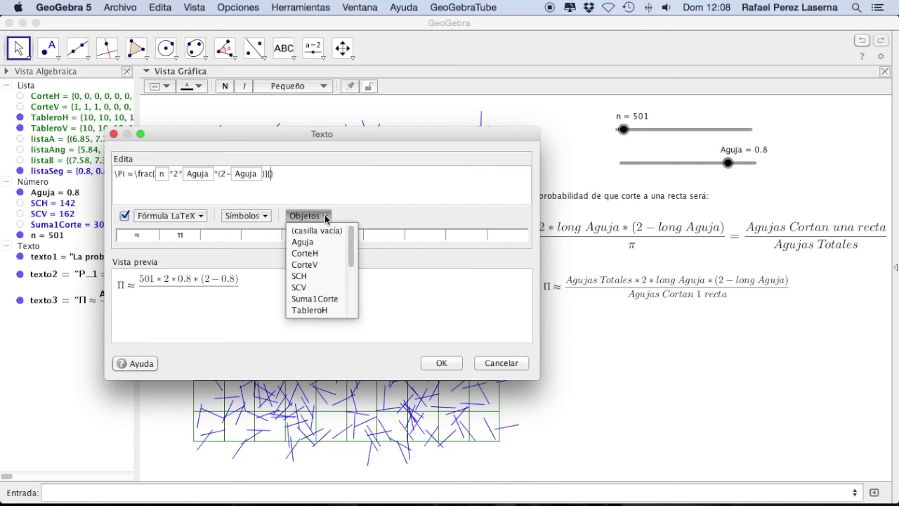
scroll(328, 257, "down", 2)
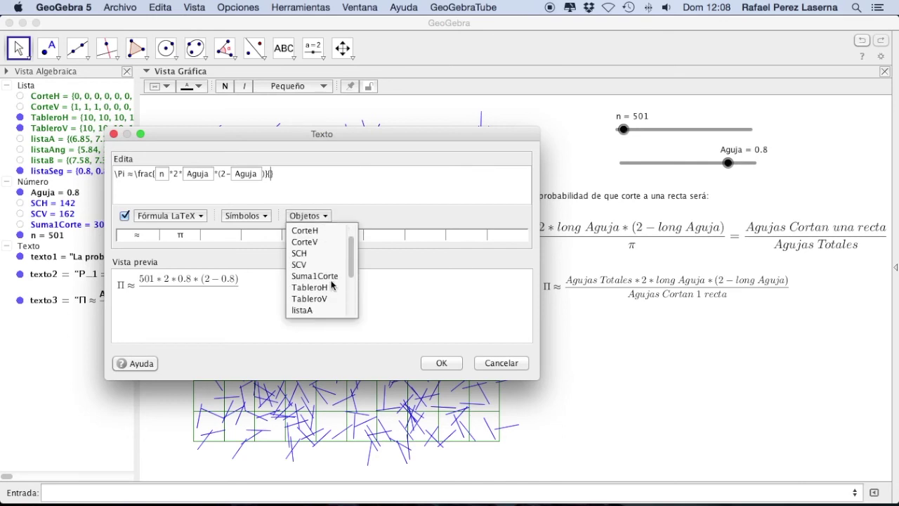
left_click(315, 276)
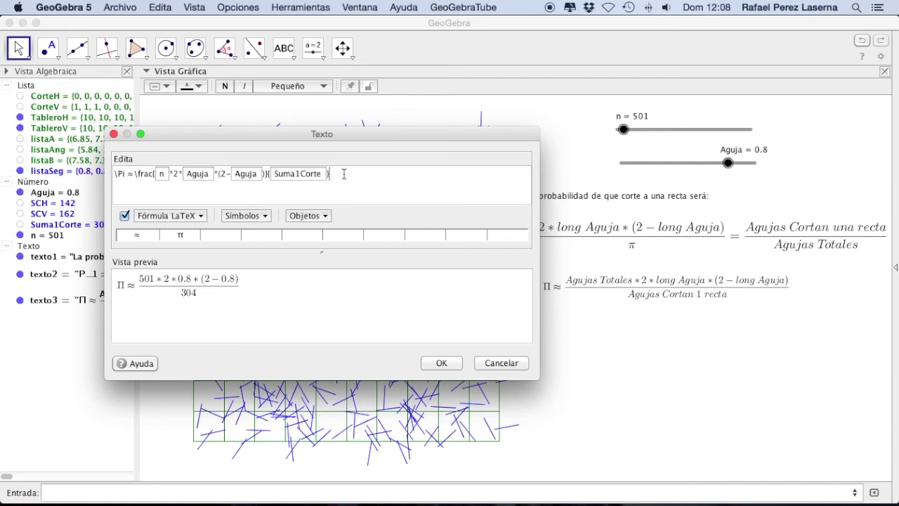
Step: After the fraction, add "=" and a dynamic object field containing the expression n*2*Aguja*(2-Aguja)
type("=")
left_click(325, 216)
scroll(328, 239, "down", 3)
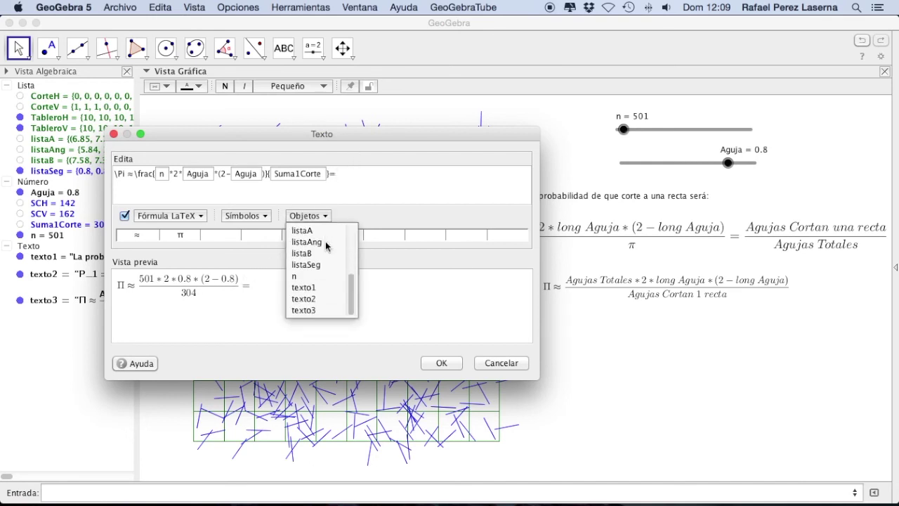
left_click(295, 276)
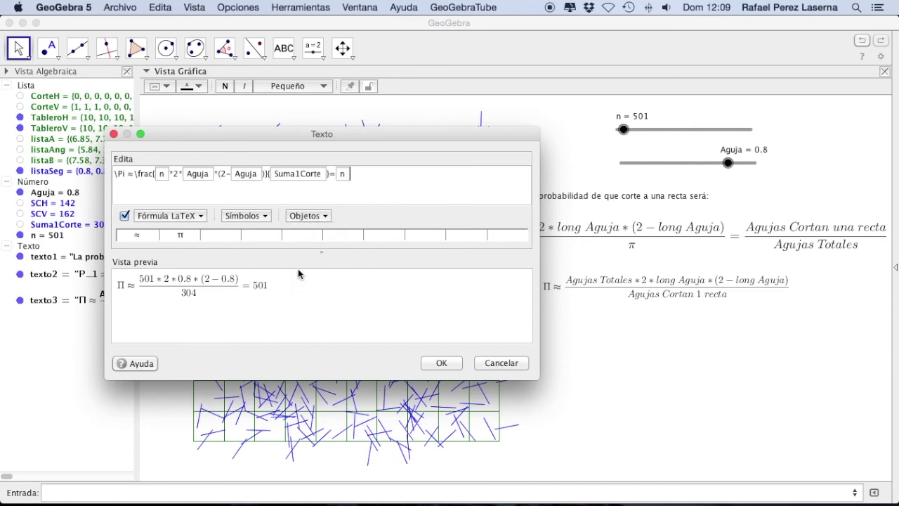
left_click(345, 176)
type("*2")
type("*")
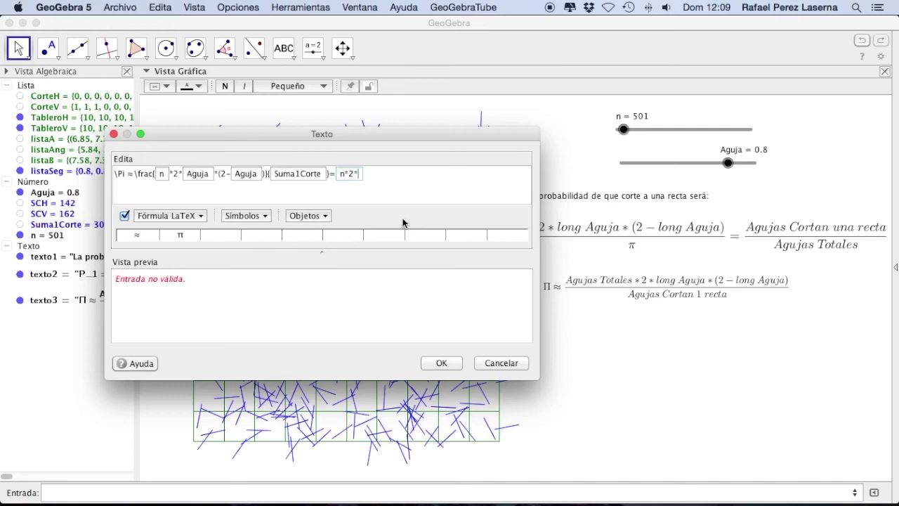
type("Aguja")
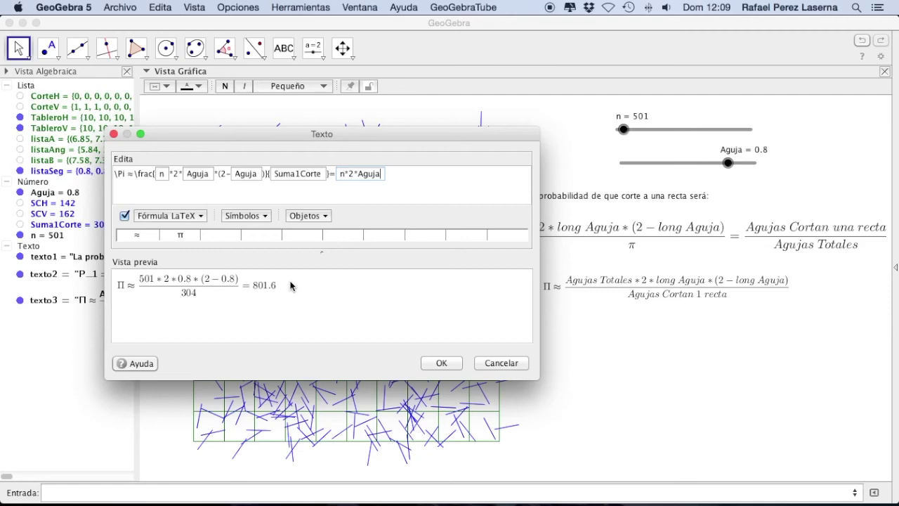
type("*")
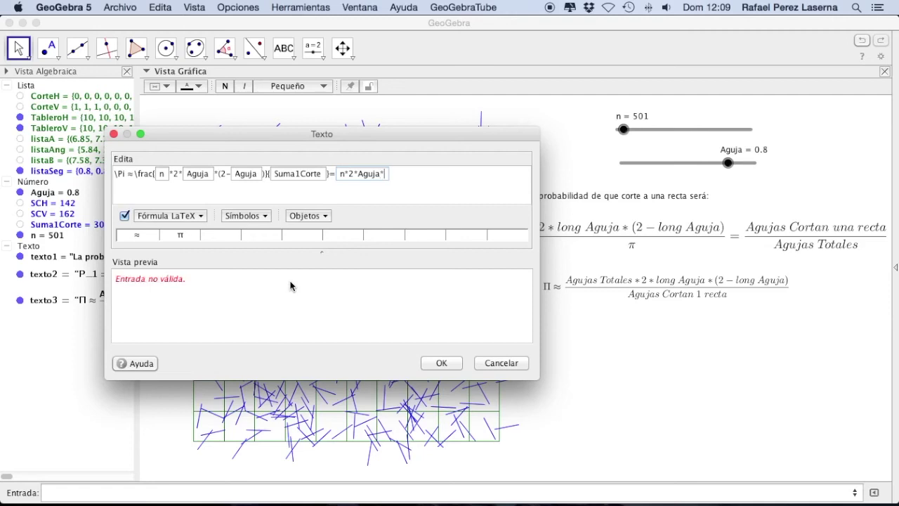
type("(2-Aguja)")
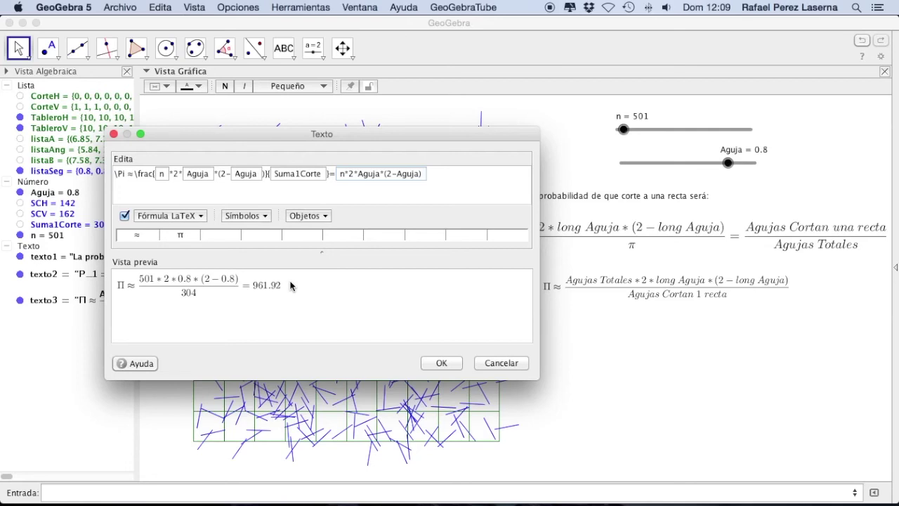
Step: Enclose the whole expression n*2*Aguja*(2-Aguja) in the object field in parentheses
type(")")
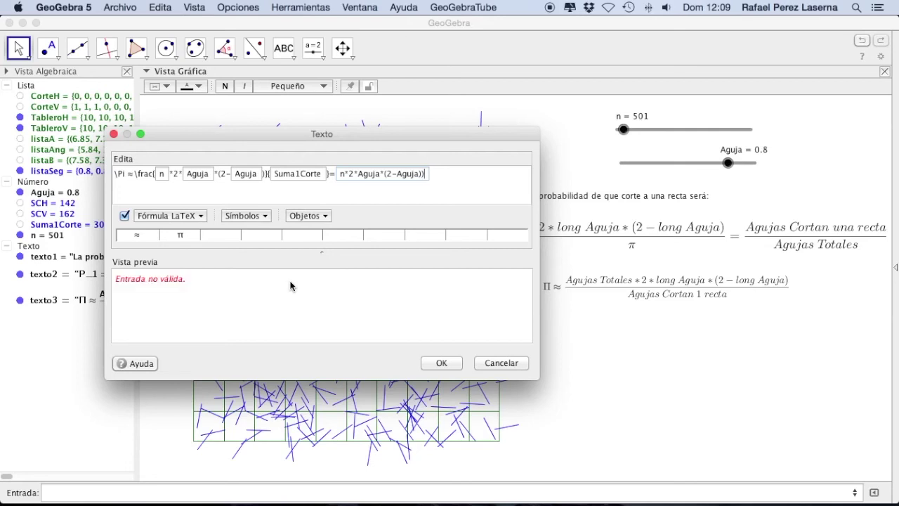
key("Left")
key("Left")
key("Left")
key("Left")
key("Left")
key("Left")
key("Left")
key("Left")
key("Left")
key("Left")
key("Left")
key("Left")
key("Left")
key("Left")
type("(")
key("Right")
key("Right")
key("Right")
key("Right")
key("Right")
key("Right")
key("Right")
key("Right")
key("Right")
key("Right")
key("Right")
type(")")
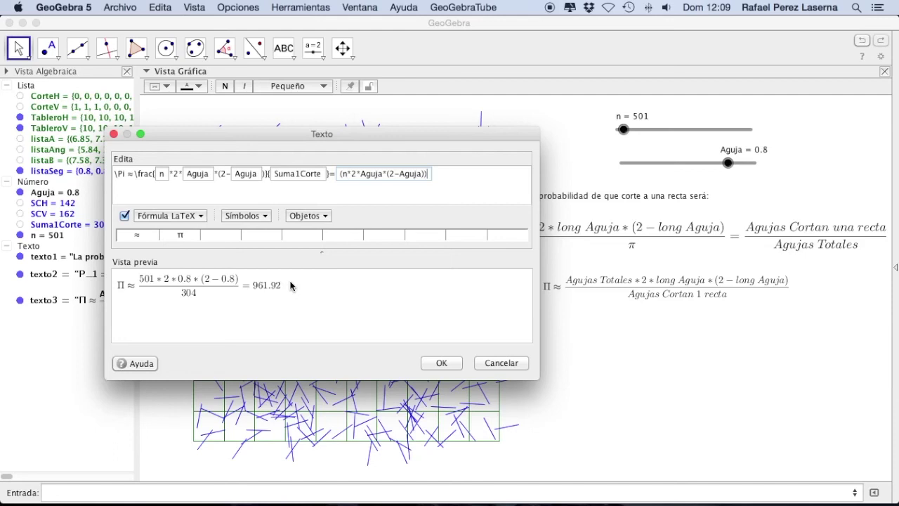
Step: Divide the parenthesised expression by Suma1Corte and create the text
type("/")
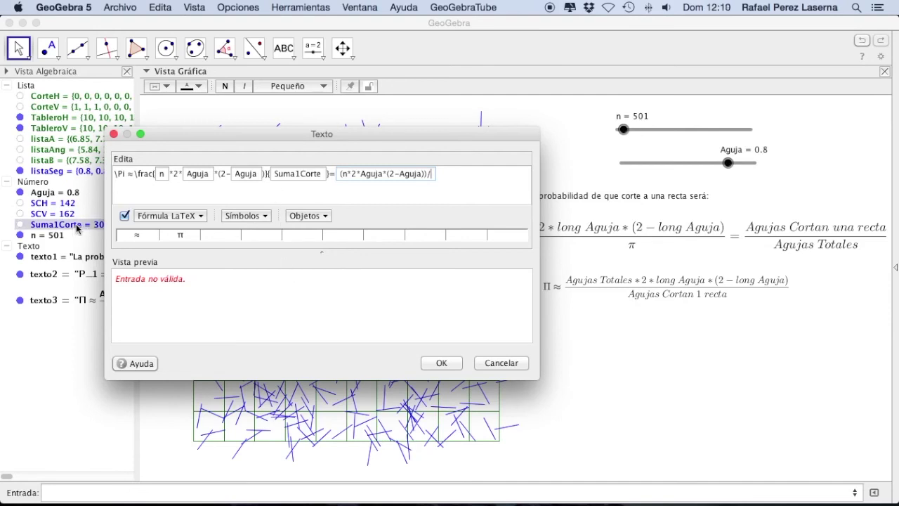
type("Suma")
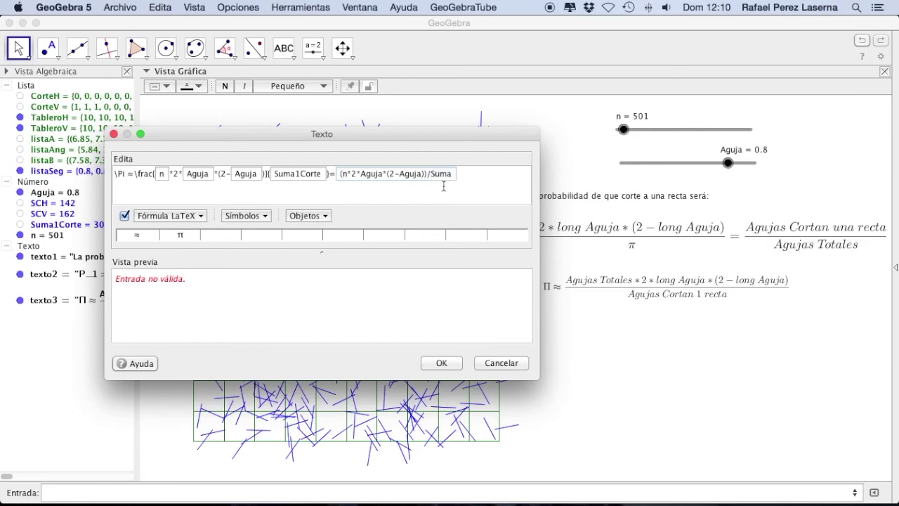
type("1Corte")
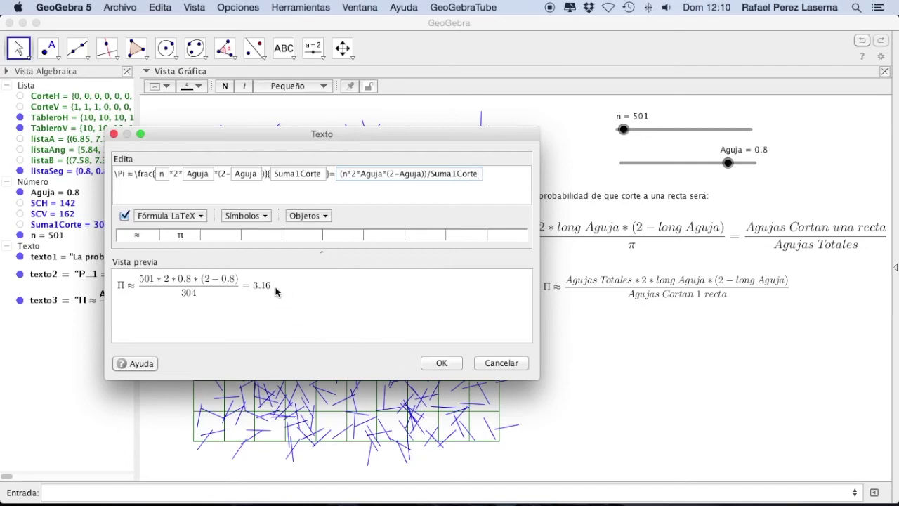
left_click(443, 364)
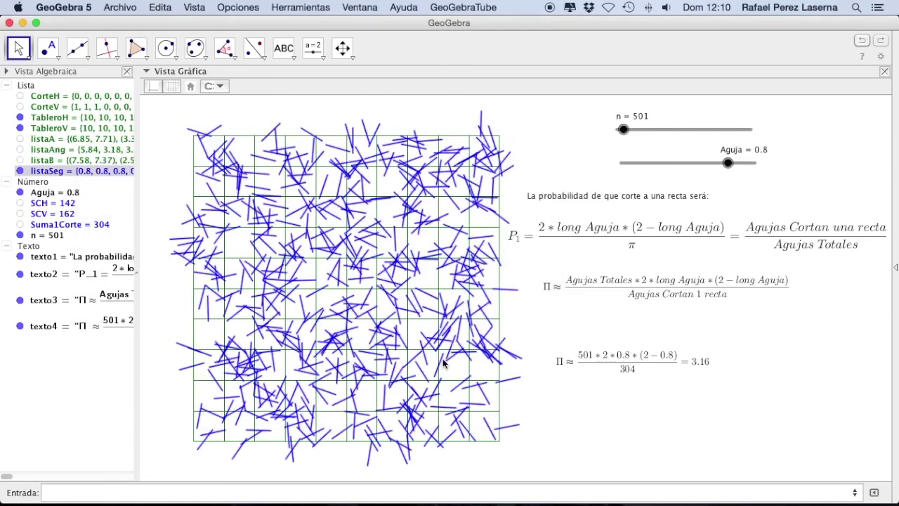
Step: Set the new numeric Π text's size to Grande and position it just below the symbolic Π formula
left_click(572, 361)
left_click_drag(589, 364, 599, 344)
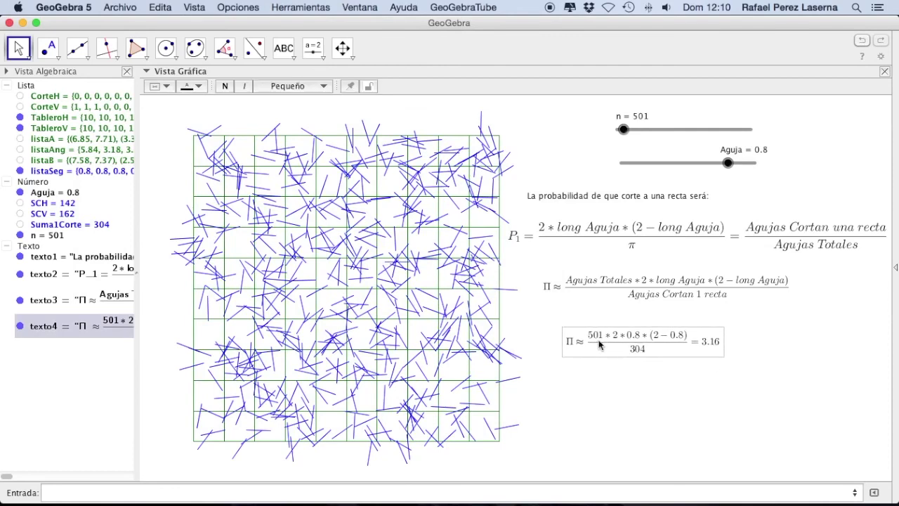
left_click(322, 88)
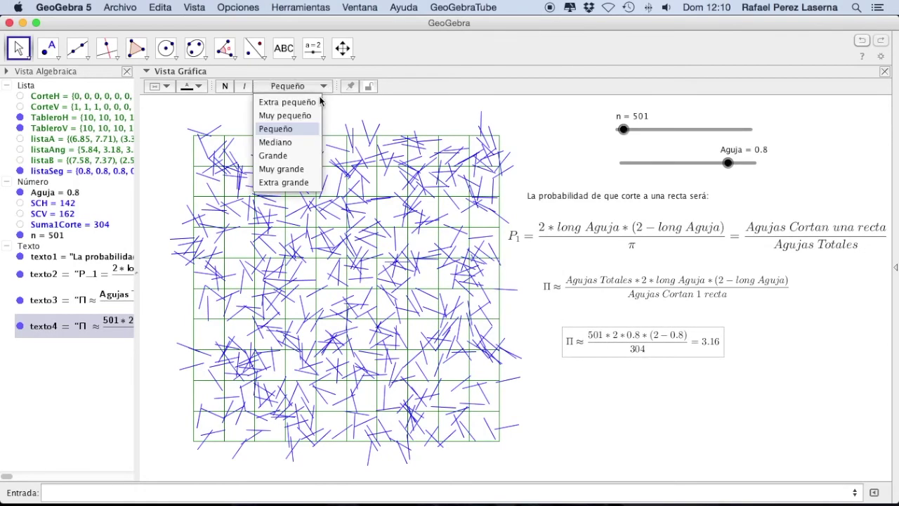
left_click(315, 155)
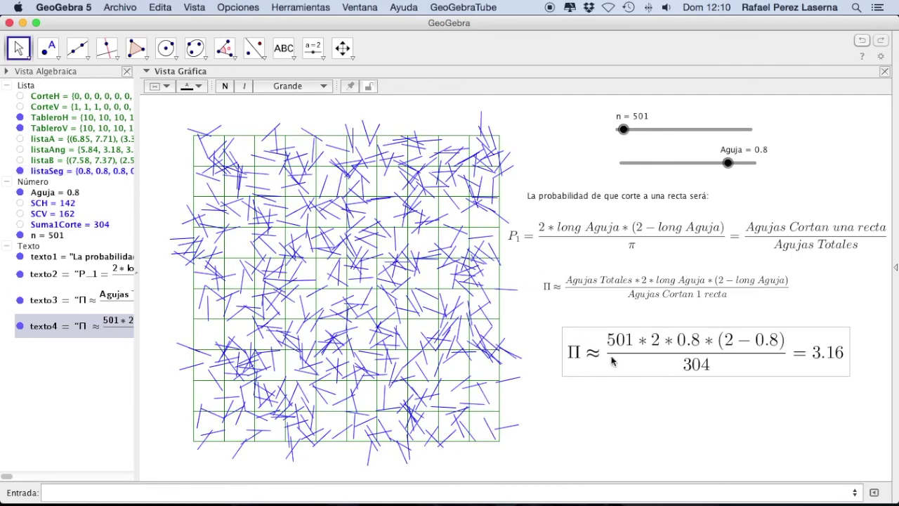
left_click_drag(623, 357, 587, 363)
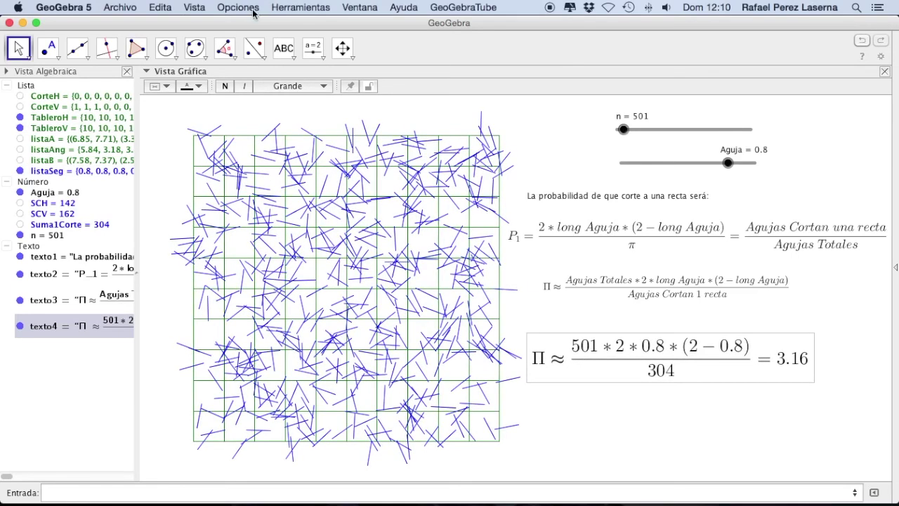
Step: Set the rounding of displayed numbers to 15 decimal places
left_click(199, 7)
mouse_move(250, 7)
mouse_move(363, 38)
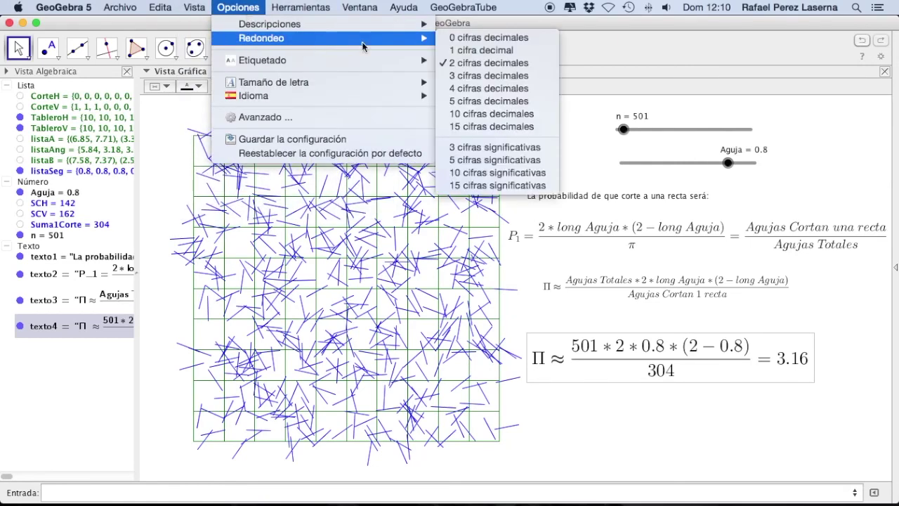
left_click(519, 128)
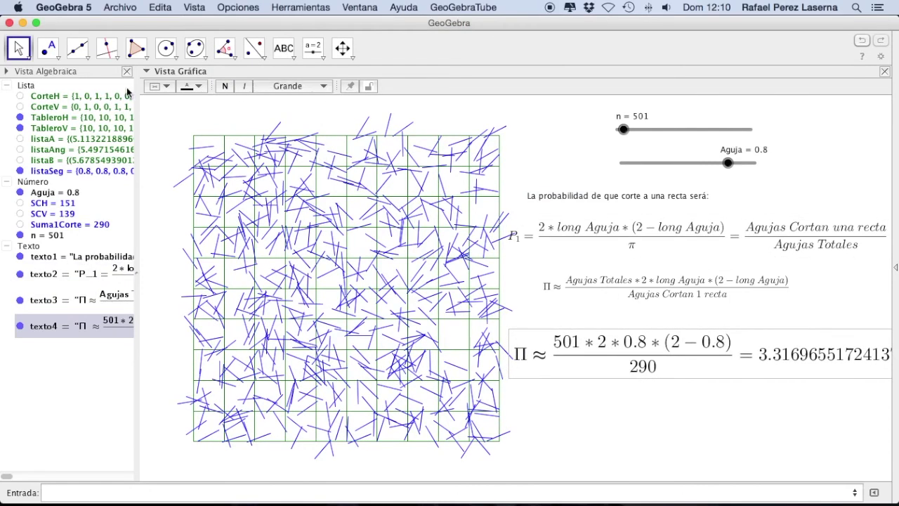
Step: Hide the algebra view and move the numeric Π text slightly away from the board
key("super+shift+a")
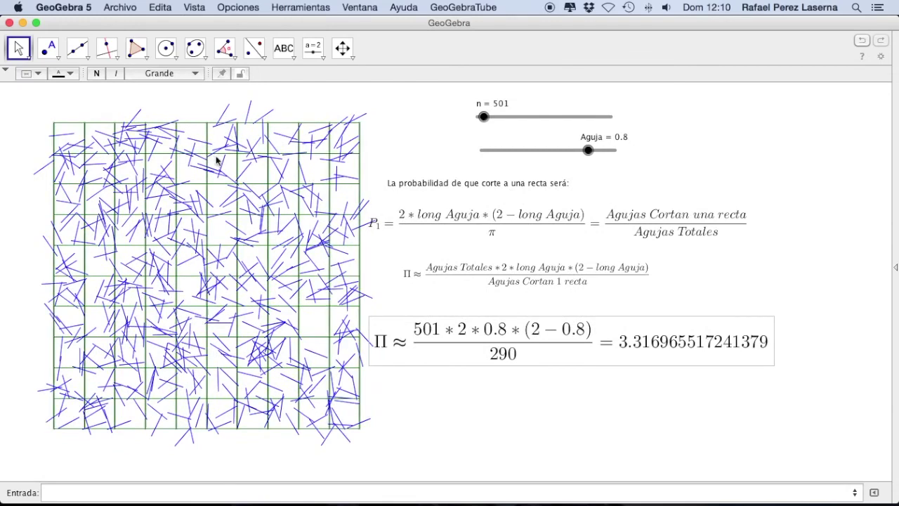
left_click_drag(502, 331, 529, 328)
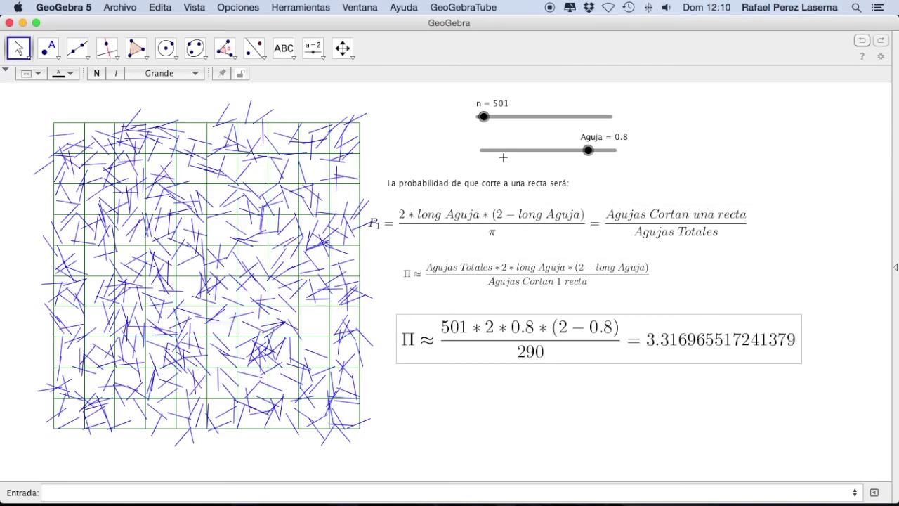
Step: Set the number of needles n to 2851
left_click_drag(482, 117, 516, 125)
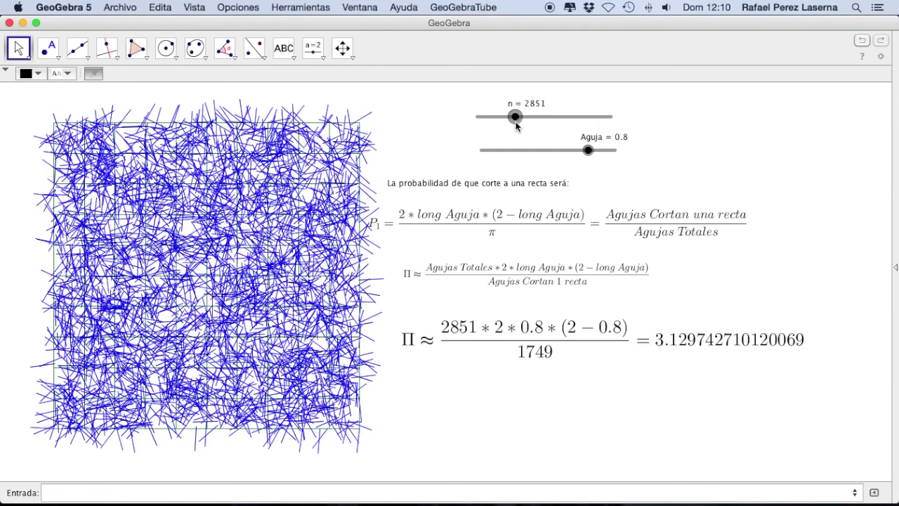
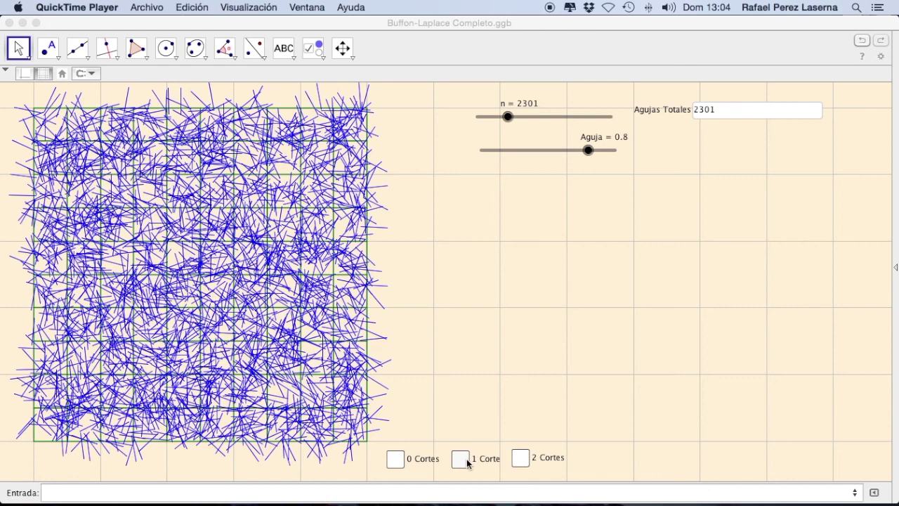
Step: View the 1 Corte and 0 Cortes results one at a time, and display 1 Corte and 2 Cortes together
left_click(460, 458)
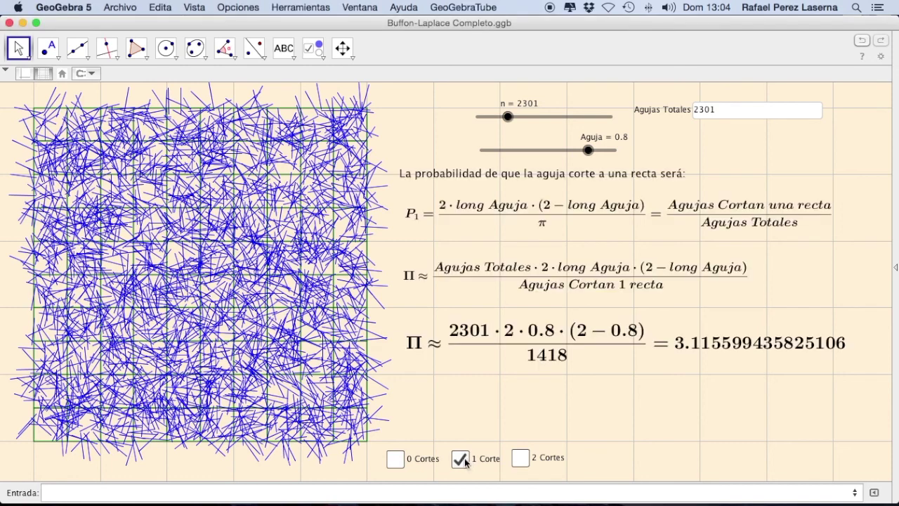
left_click(464, 457)
left_click(396, 459)
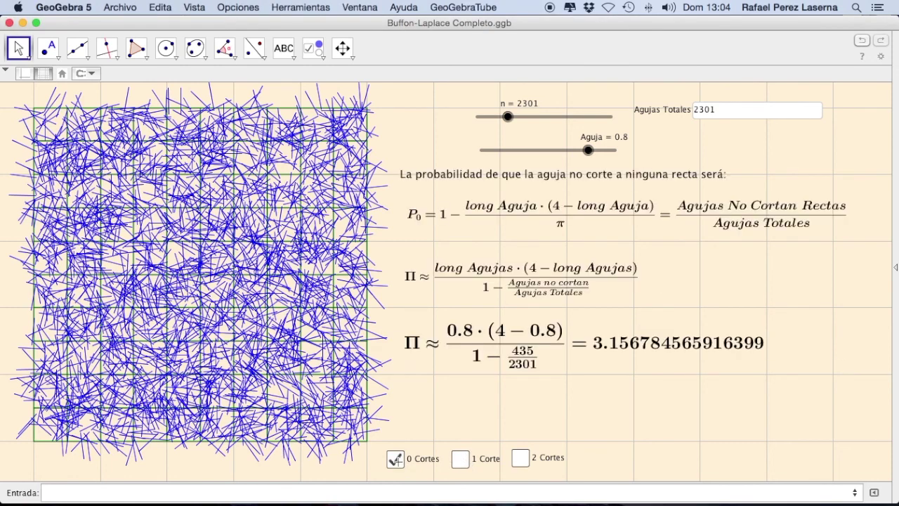
left_click(396, 459)
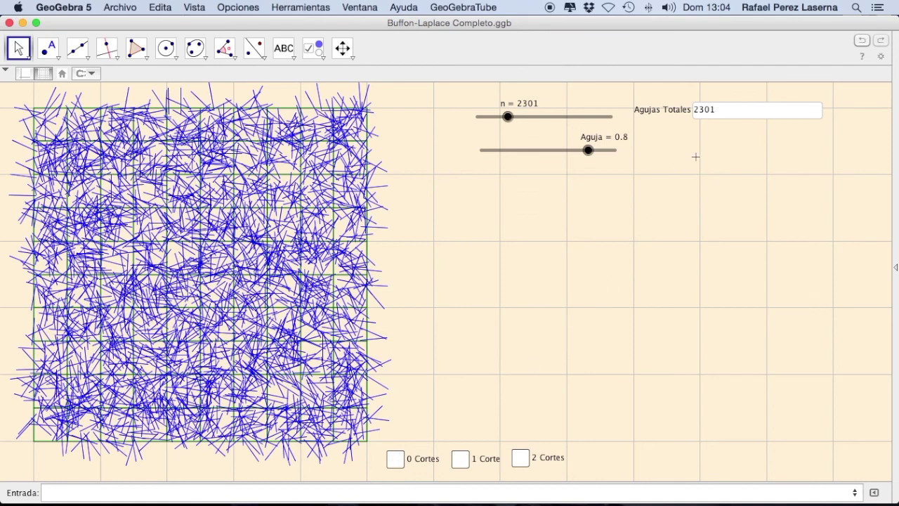
left_click(726, 112)
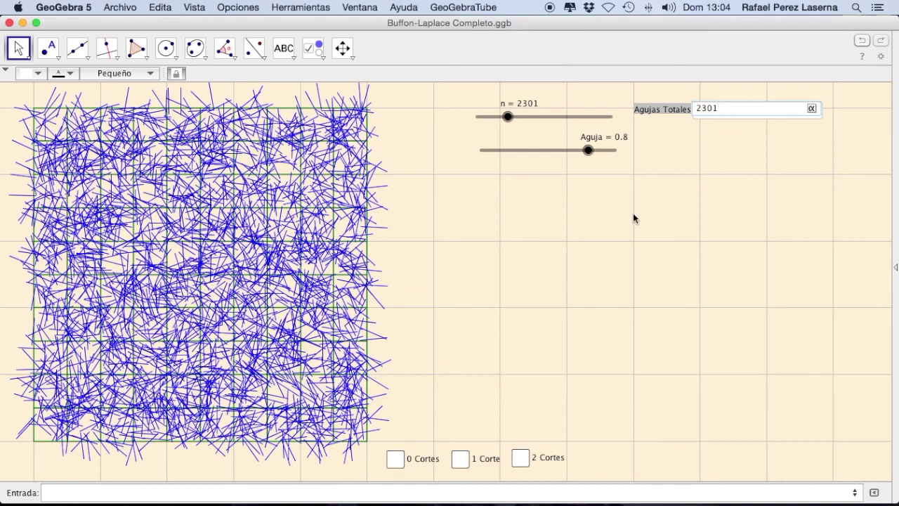
left_click(459, 461)
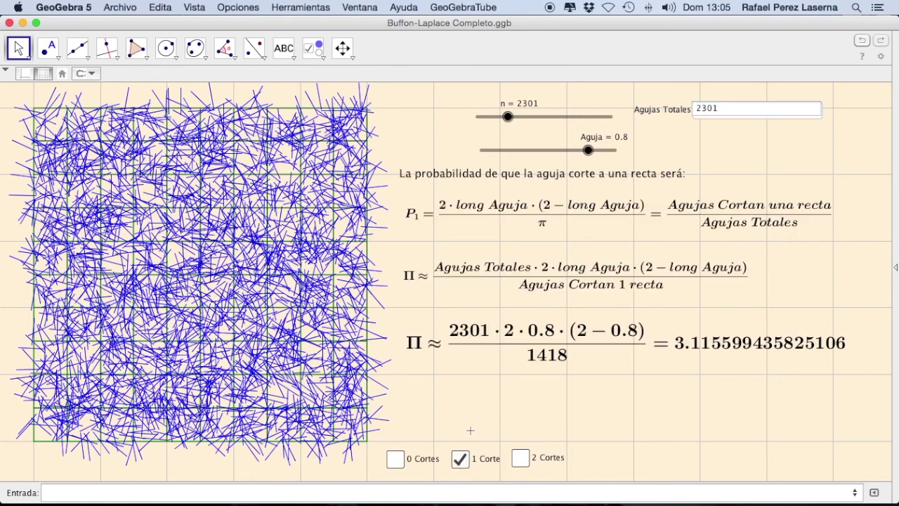
left_click(519, 460)
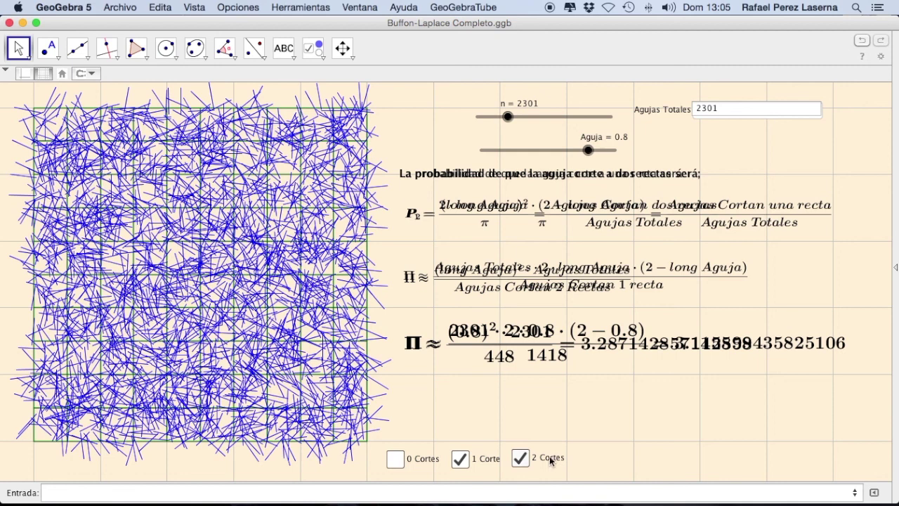
Step: Give the 2 Cortes checkbox (c) an on-update script with the lines a=false and b=false
right_click(526, 456)
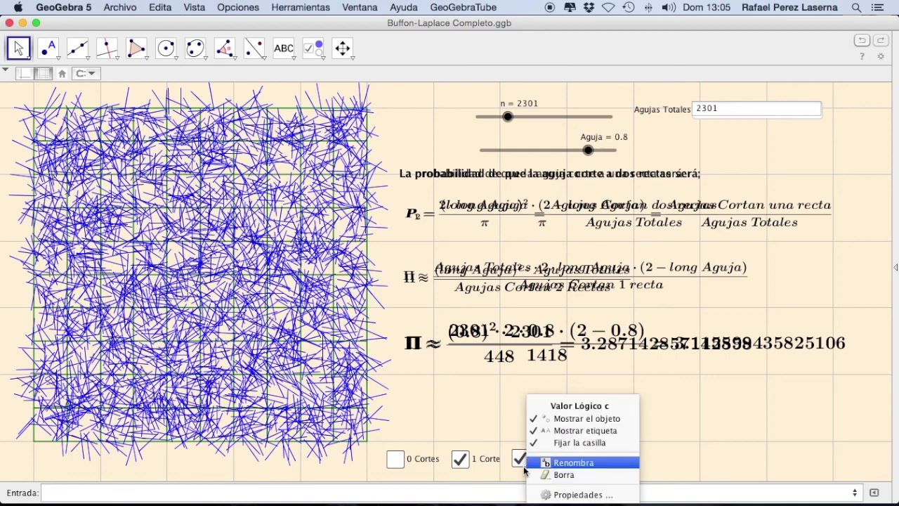
left_click(557, 495)
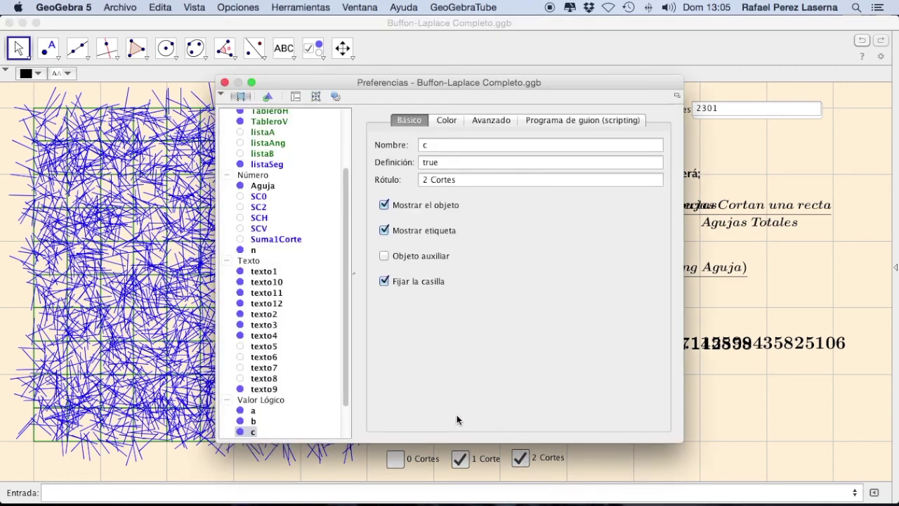
left_click(253, 432)
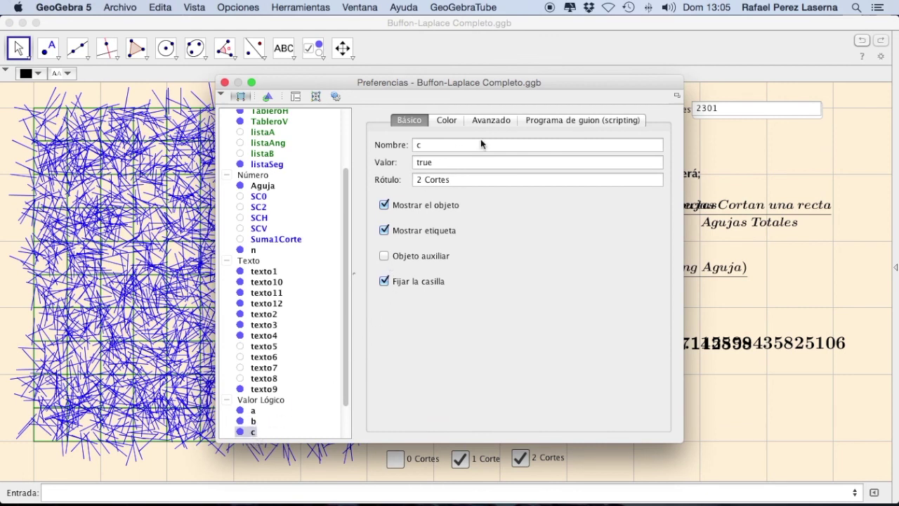
left_click(555, 120)
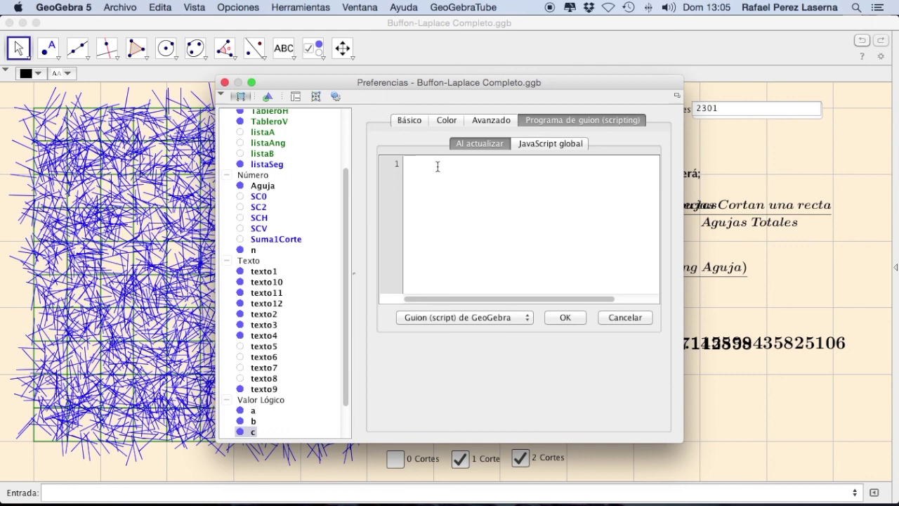
type("a")
type("=f")
type("alse ")
type("b=")
type("false")
Step: Copy both script lines of the 2 Cortes checkbox and return to its basic properties
left_click_drag(439, 174, 395, 163)
key("super+c")
left_click(449, 264)
left_click(434, 121)
left_click(409, 120)
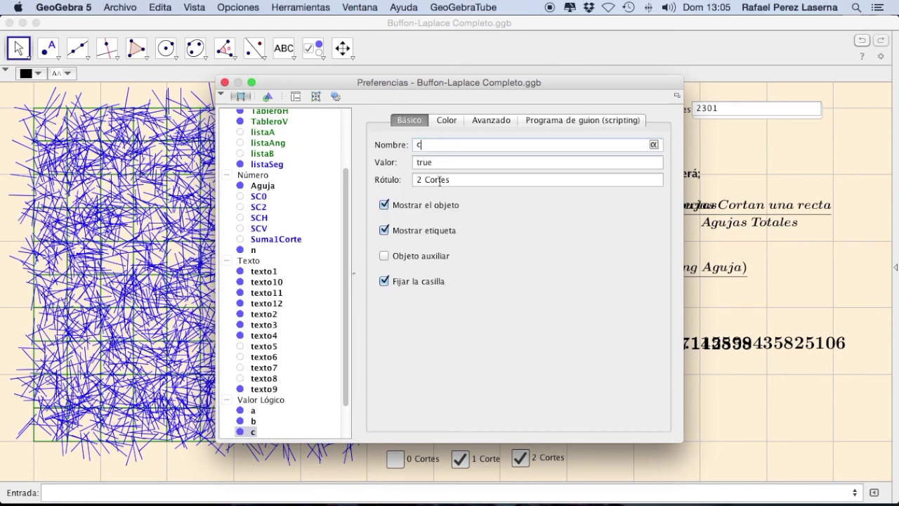
Step: Replace the on-update script of the 0 Cortes checkbox (b) with the lines a=false and c=false
left_click(253, 422)
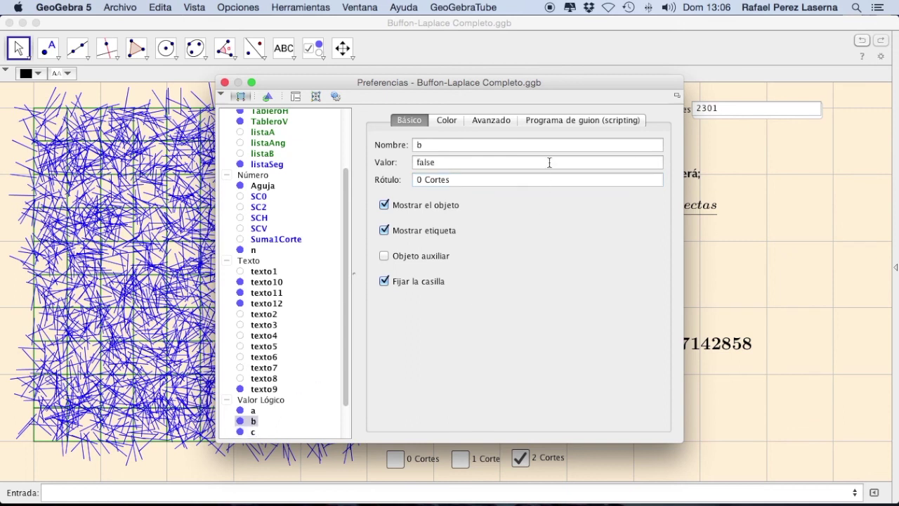
left_click(555, 120)
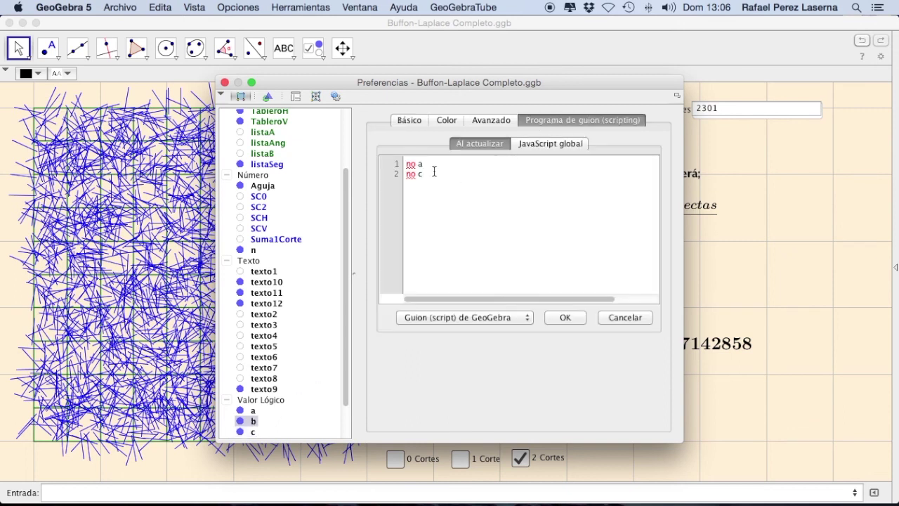
left_click_drag(426, 174, 404, 163)
key("super+v")
key("BackSpace")
type("c")
left_click(410, 120)
left_click(569, 120)
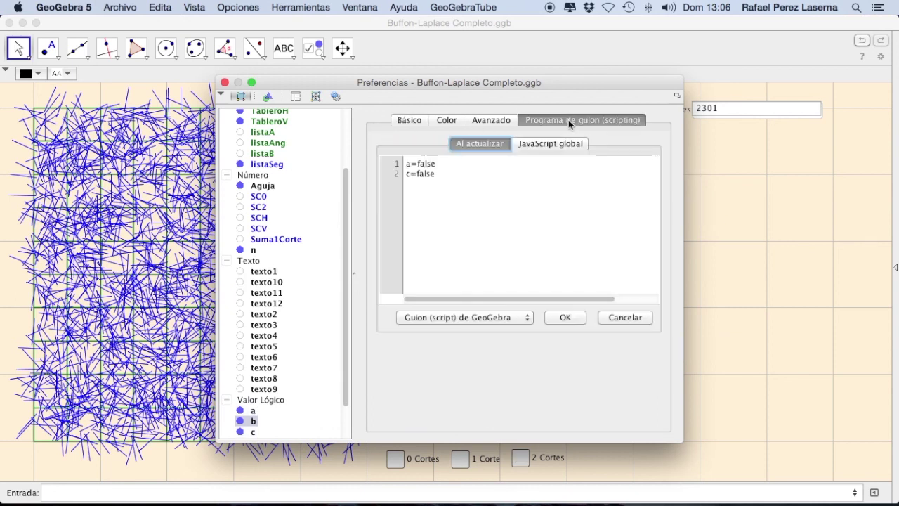
left_click(559, 318)
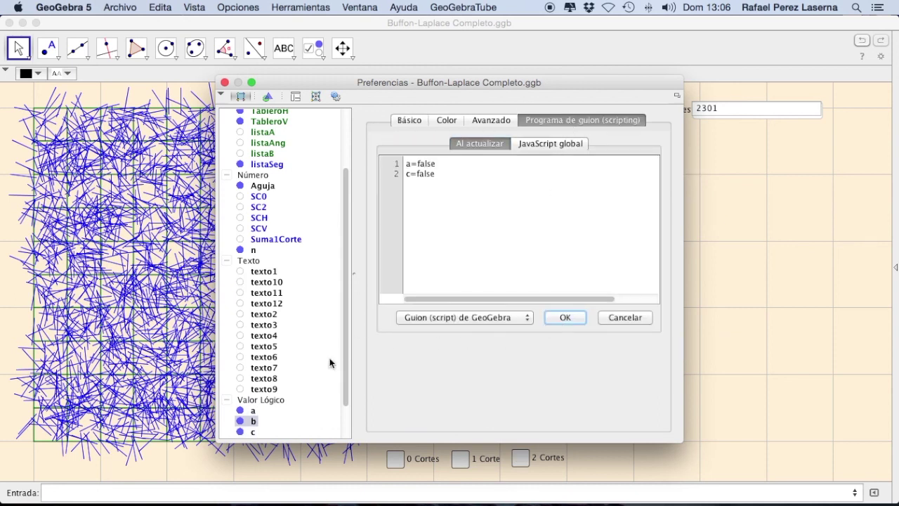
Step: Apply the on-update script of the 2 Cortes checkbox (c) and keep that checkbox displayed
left_click(251, 431)
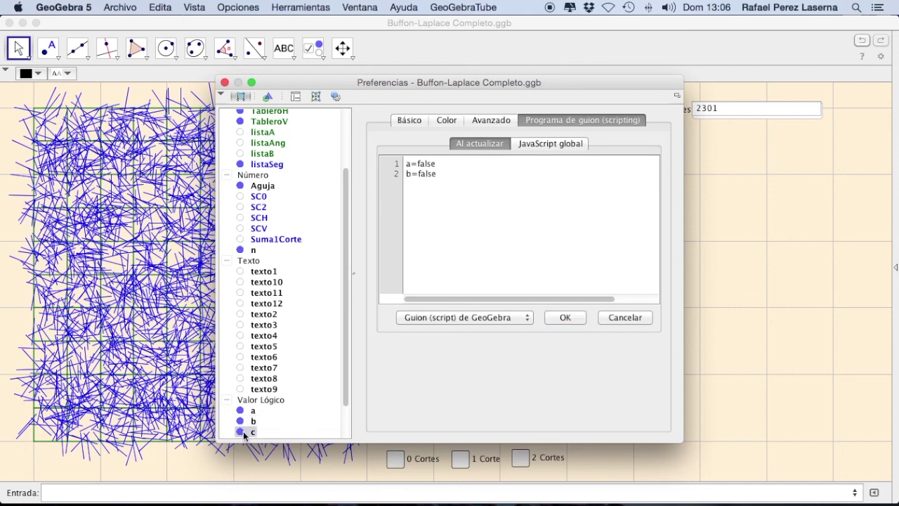
left_click(559, 319)
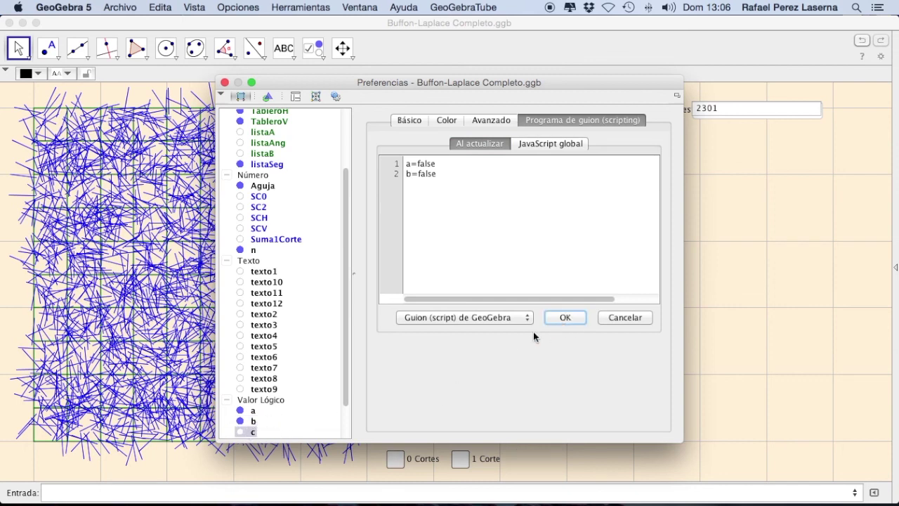
left_click(239, 432)
Step: Apply the on-update script b=false and c=false to the 1 Corte checkbox (a) and close the preferences
left_click(252, 410)
left_click(282, 399)
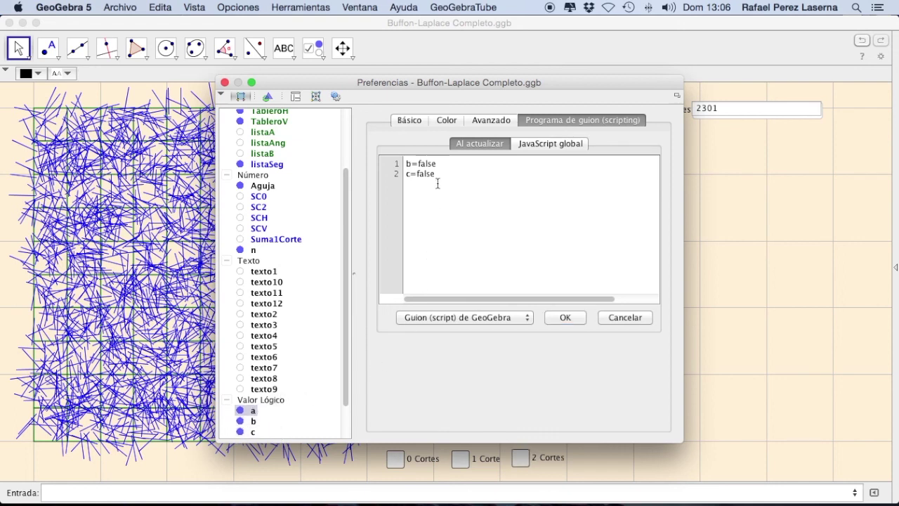
left_click(561, 317)
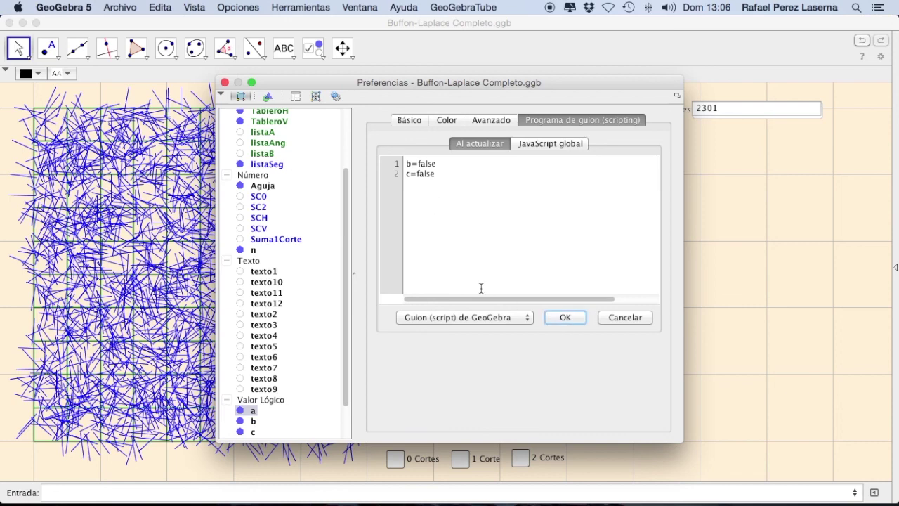
left_click(225, 83)
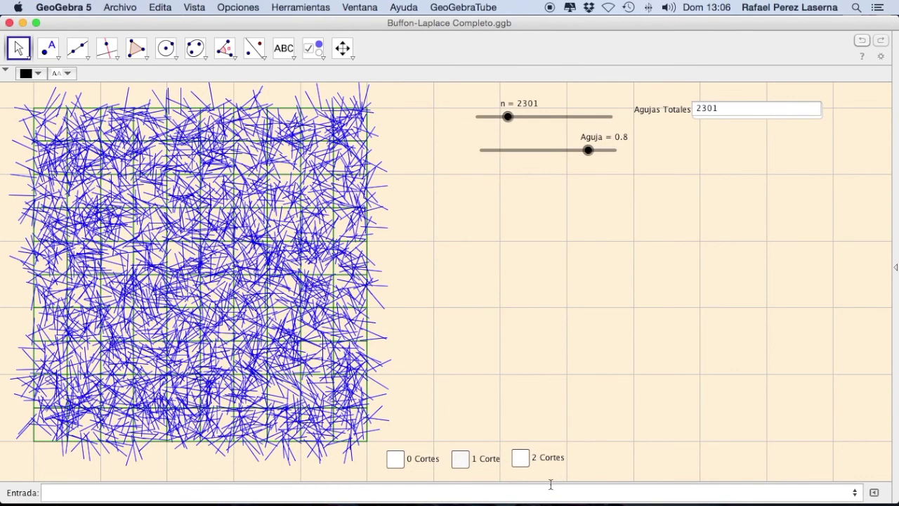
Step: Test the 0 Cortes, 1 Corte and 2 Cortes checkboxes by switching between them repeatedly
left_click(398, 462)
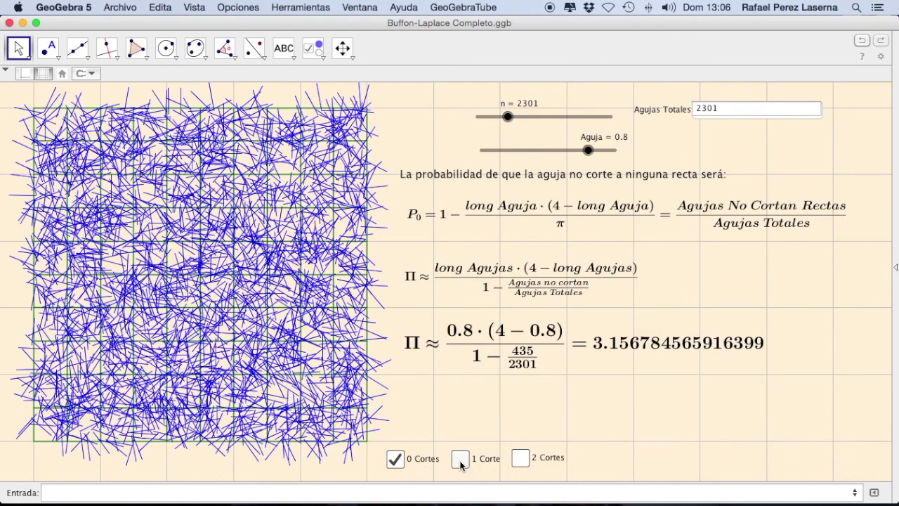
left_click(461, 461)
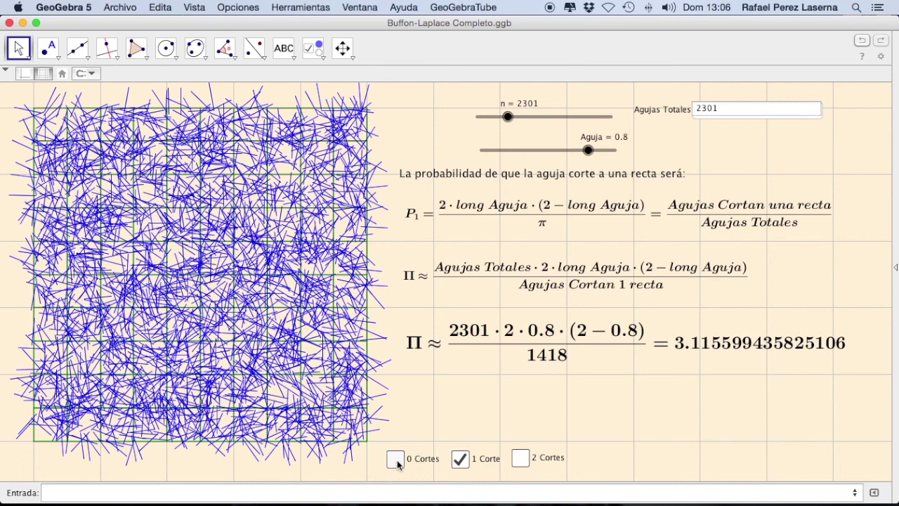
left_click(520, 459)
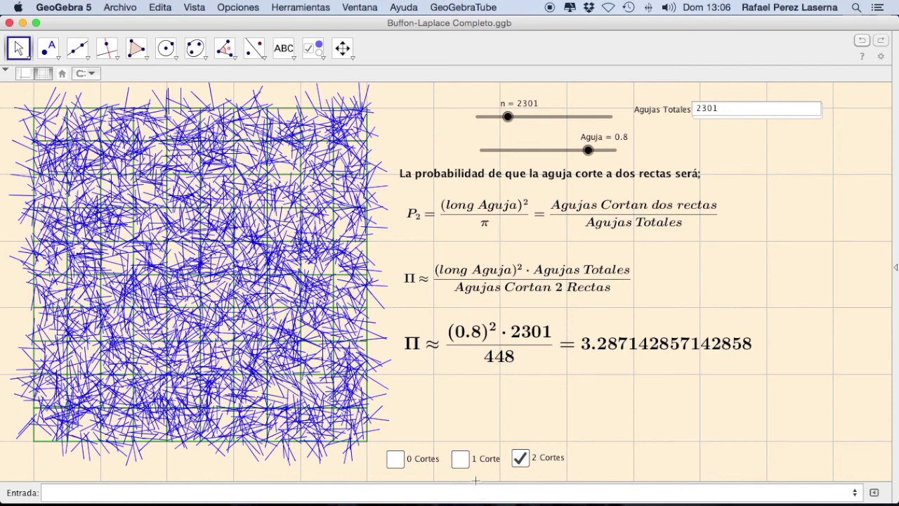
left_click(460, 459)
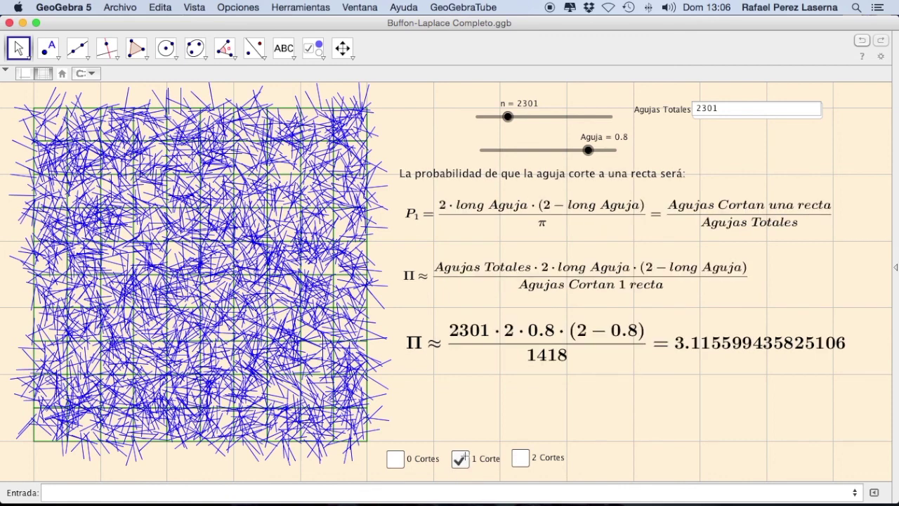
left_click(396, 460)
left_click(461, 460)
left_click(520, 459)
left_click(462, 459)
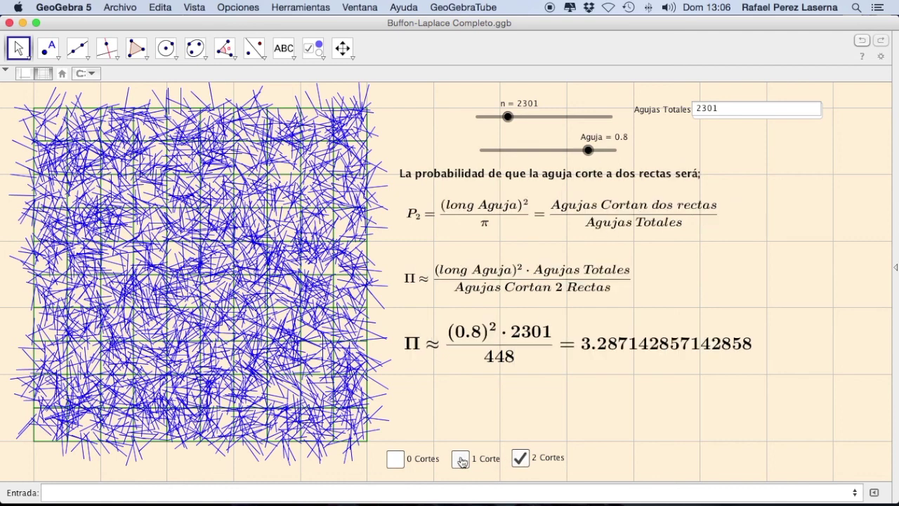
left_click(397, 460)
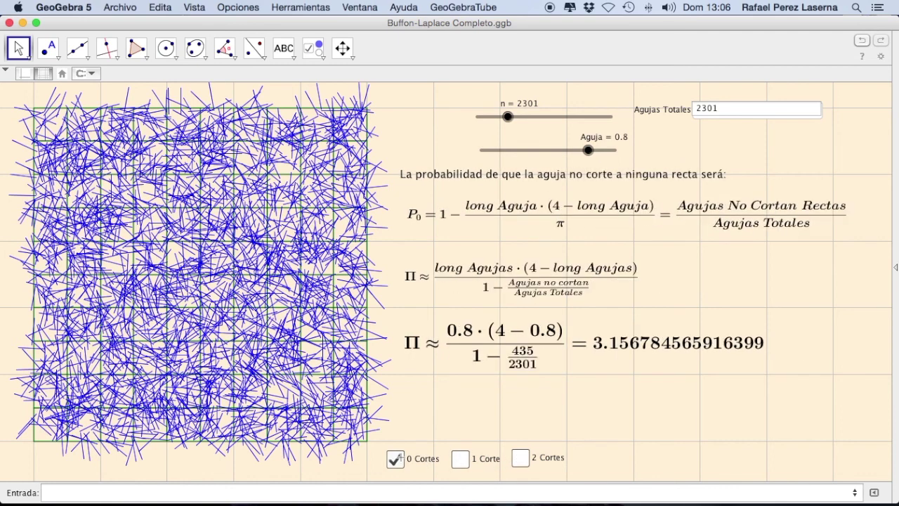
left_click(462, 460)
left_click(523, 458)
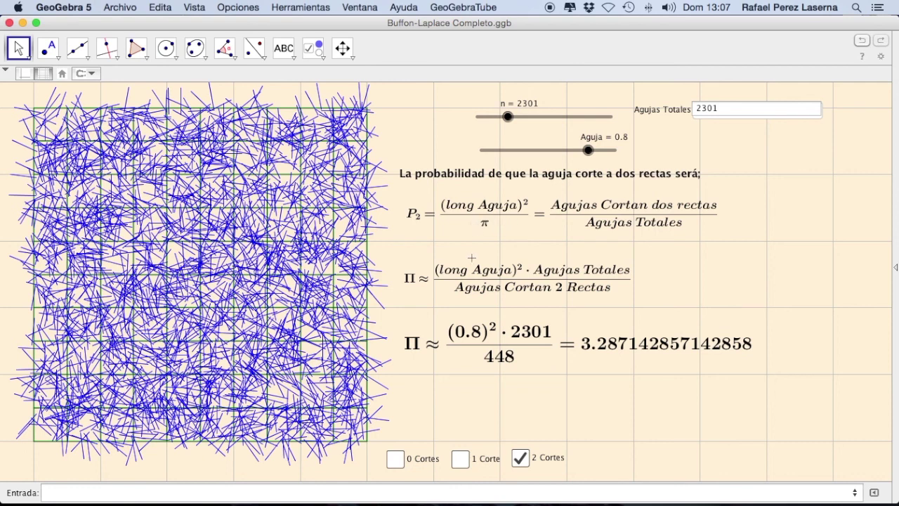
Step: Display the 0 Cortes, 1 Corte and 2 Cortes results in turn and hide the graphics view's background grid
left_click(396, 460)
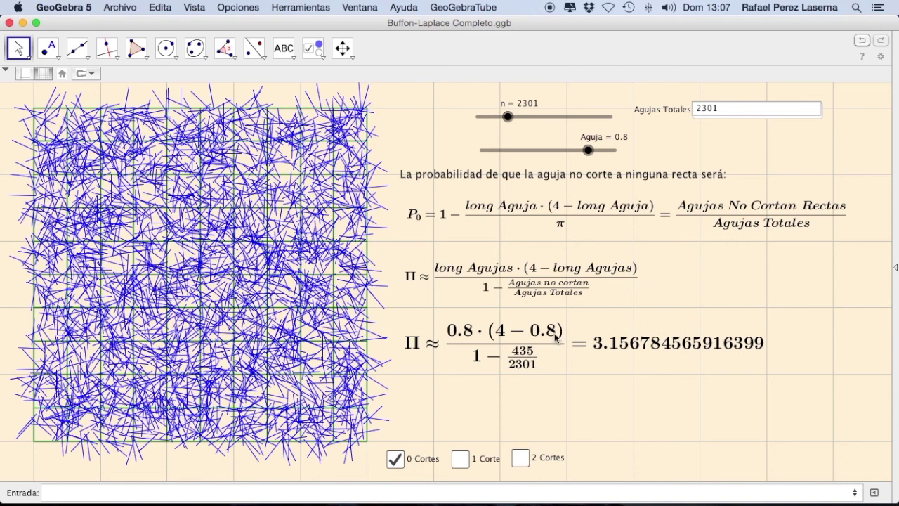
left_click(462, 460)
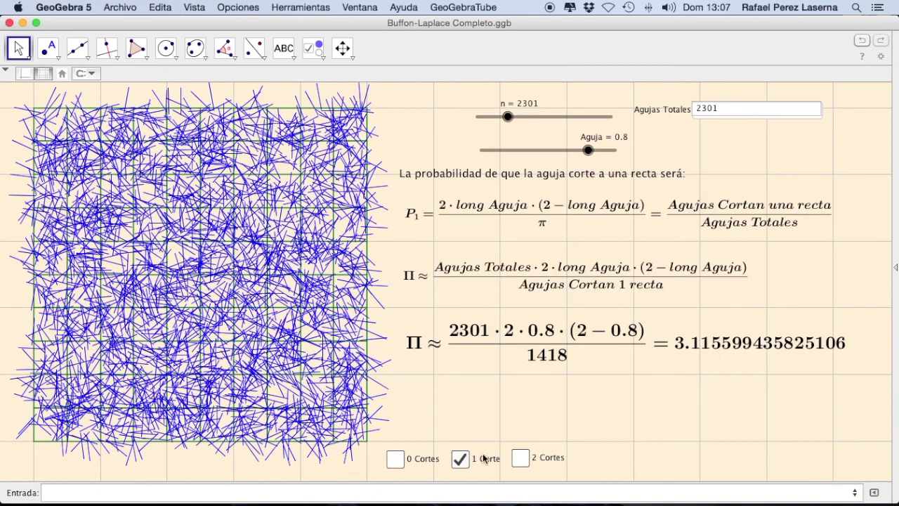
left_click(520, 460)
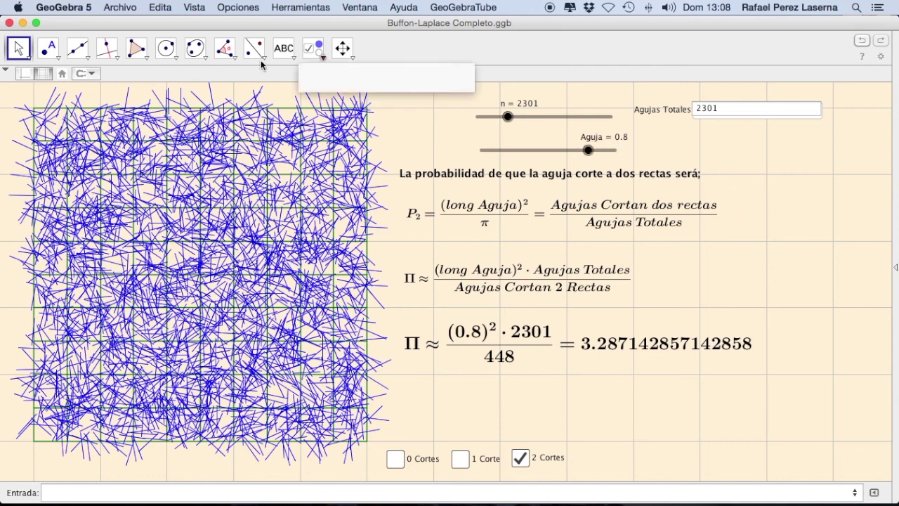
left_click(42, 73)
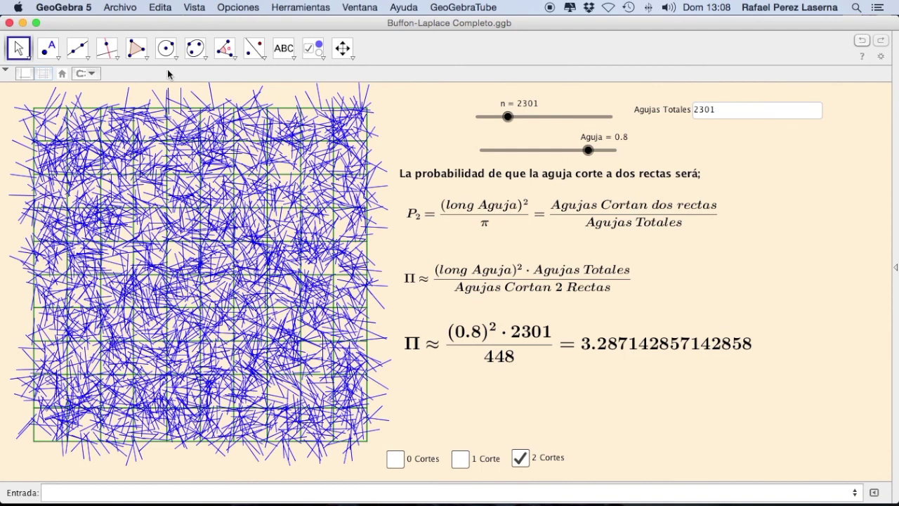